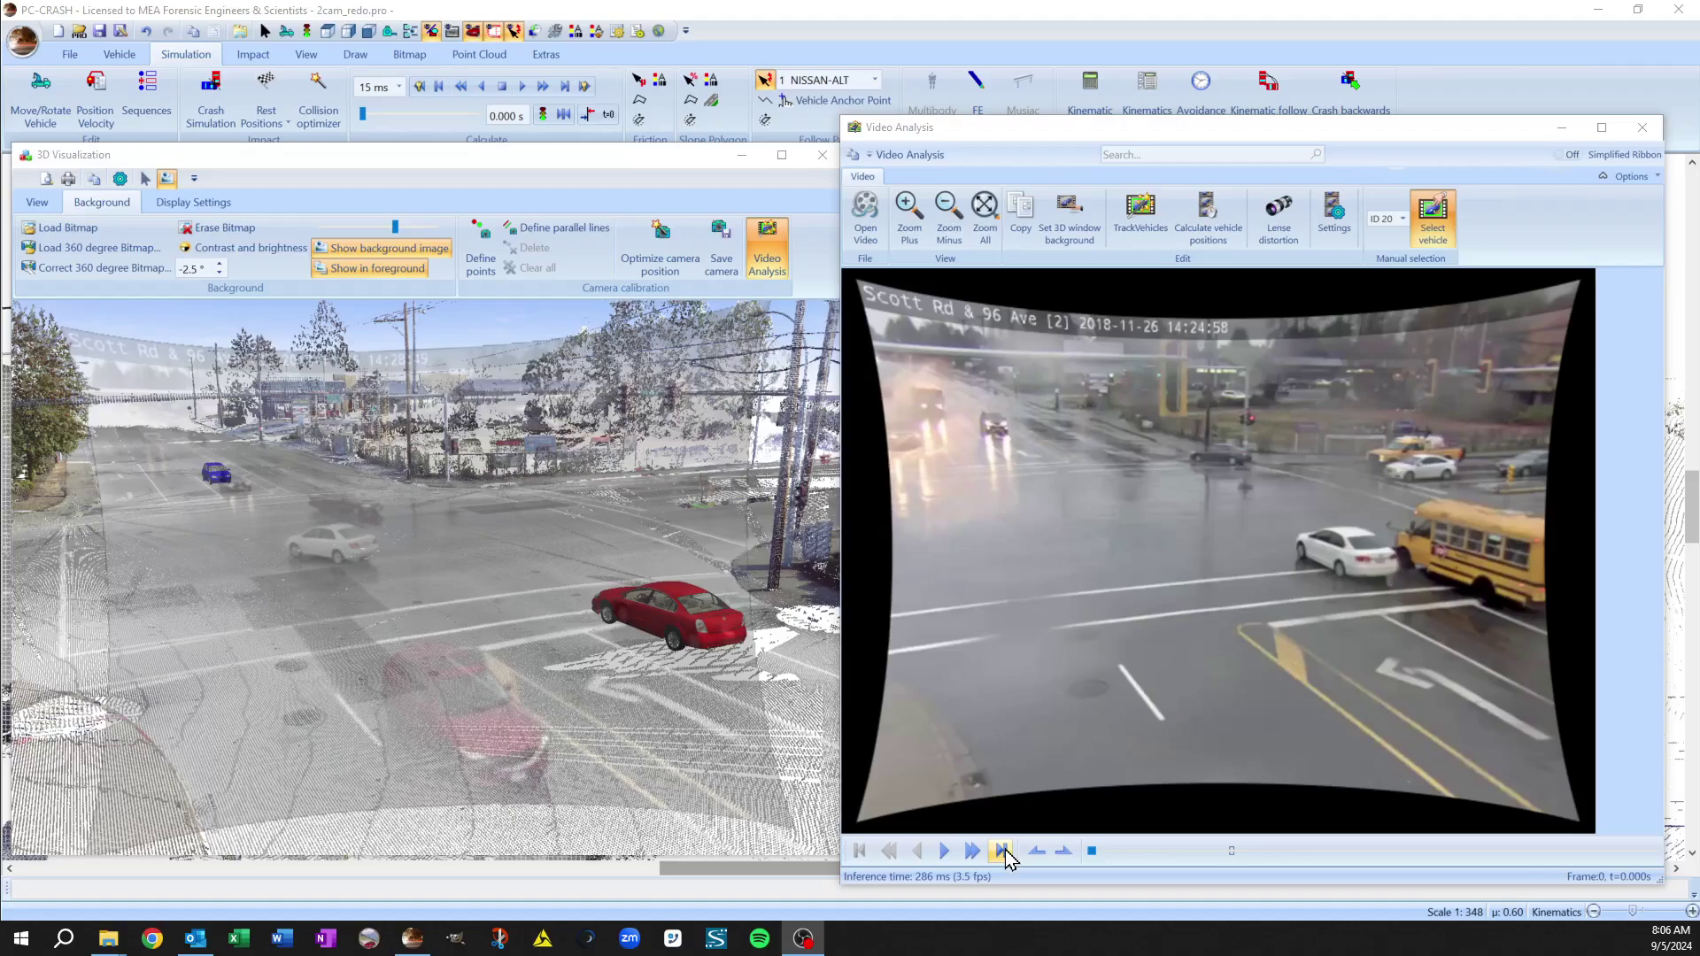
- Jump to the end of the camera video, then go back to frame 1819, where the tracking boxes appear
left_click(1002, 852)
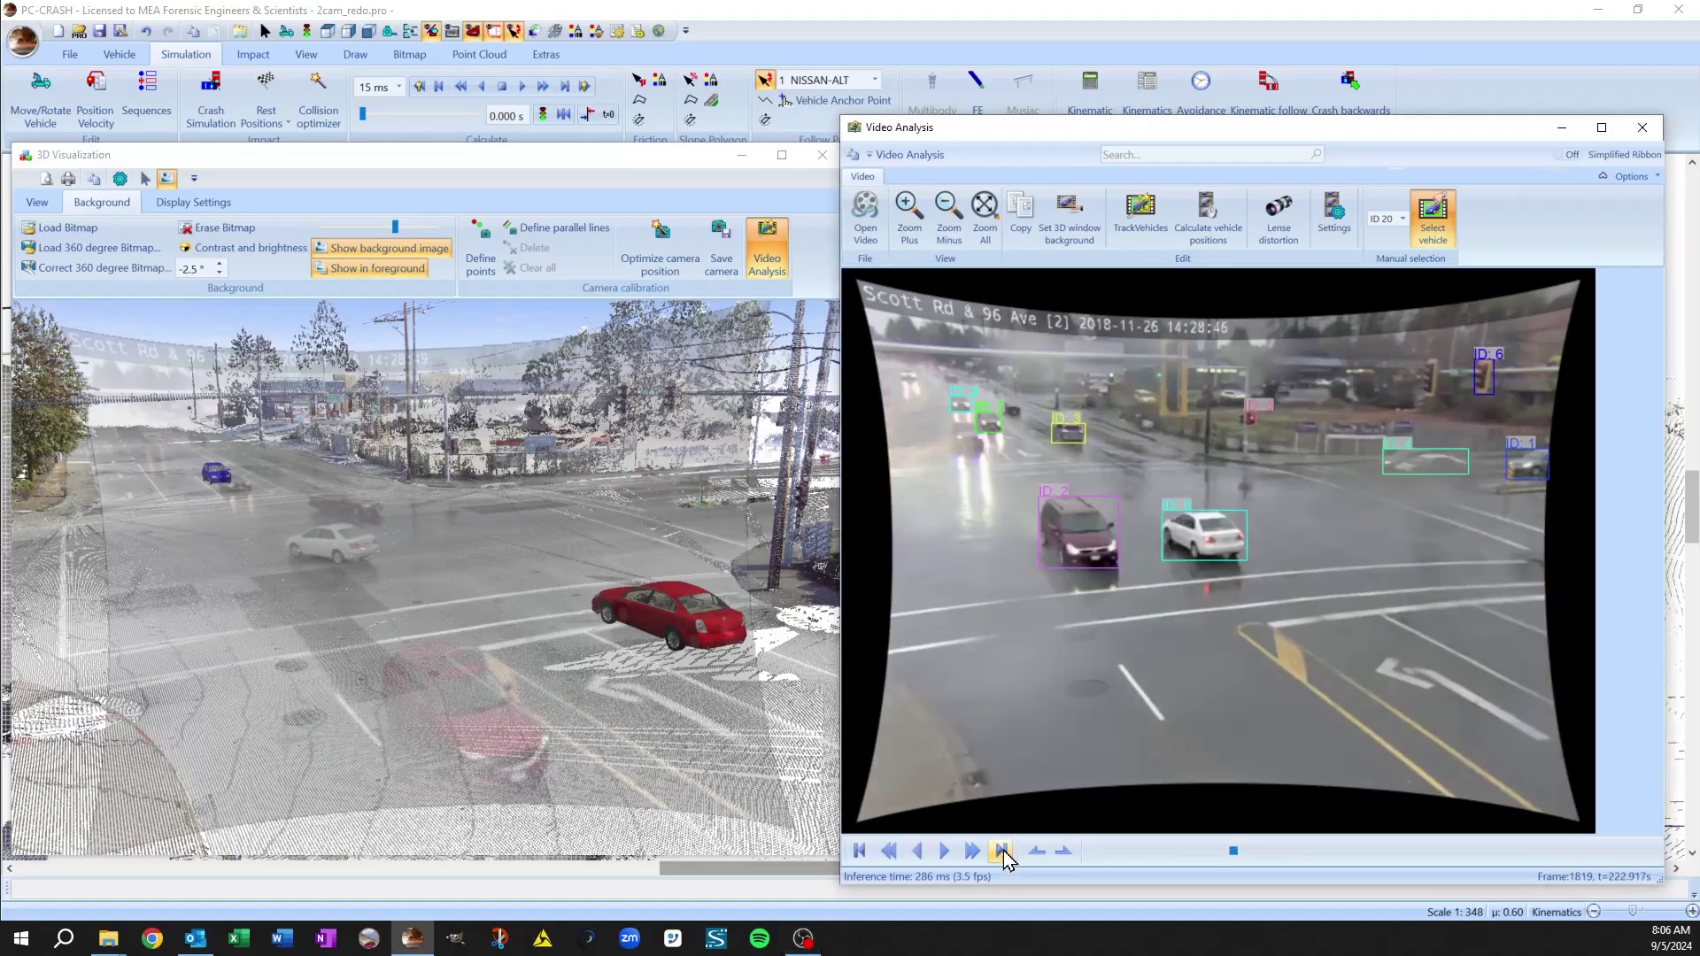
left_click(1002, 852)
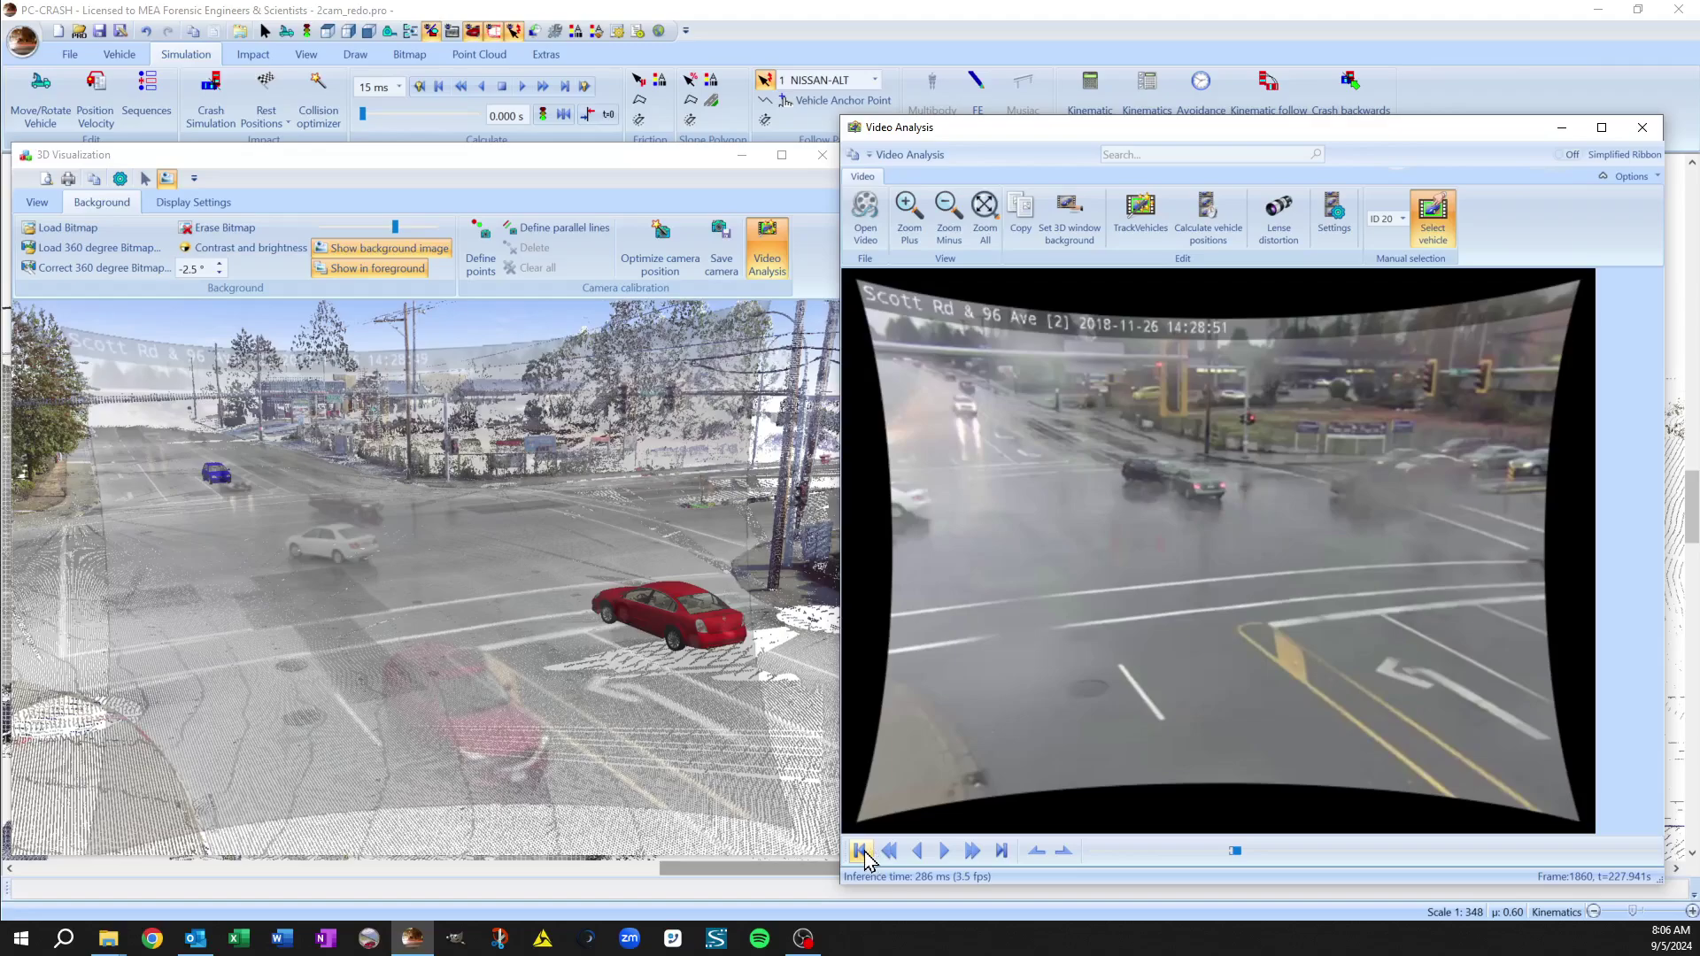
left_click(859, 853)
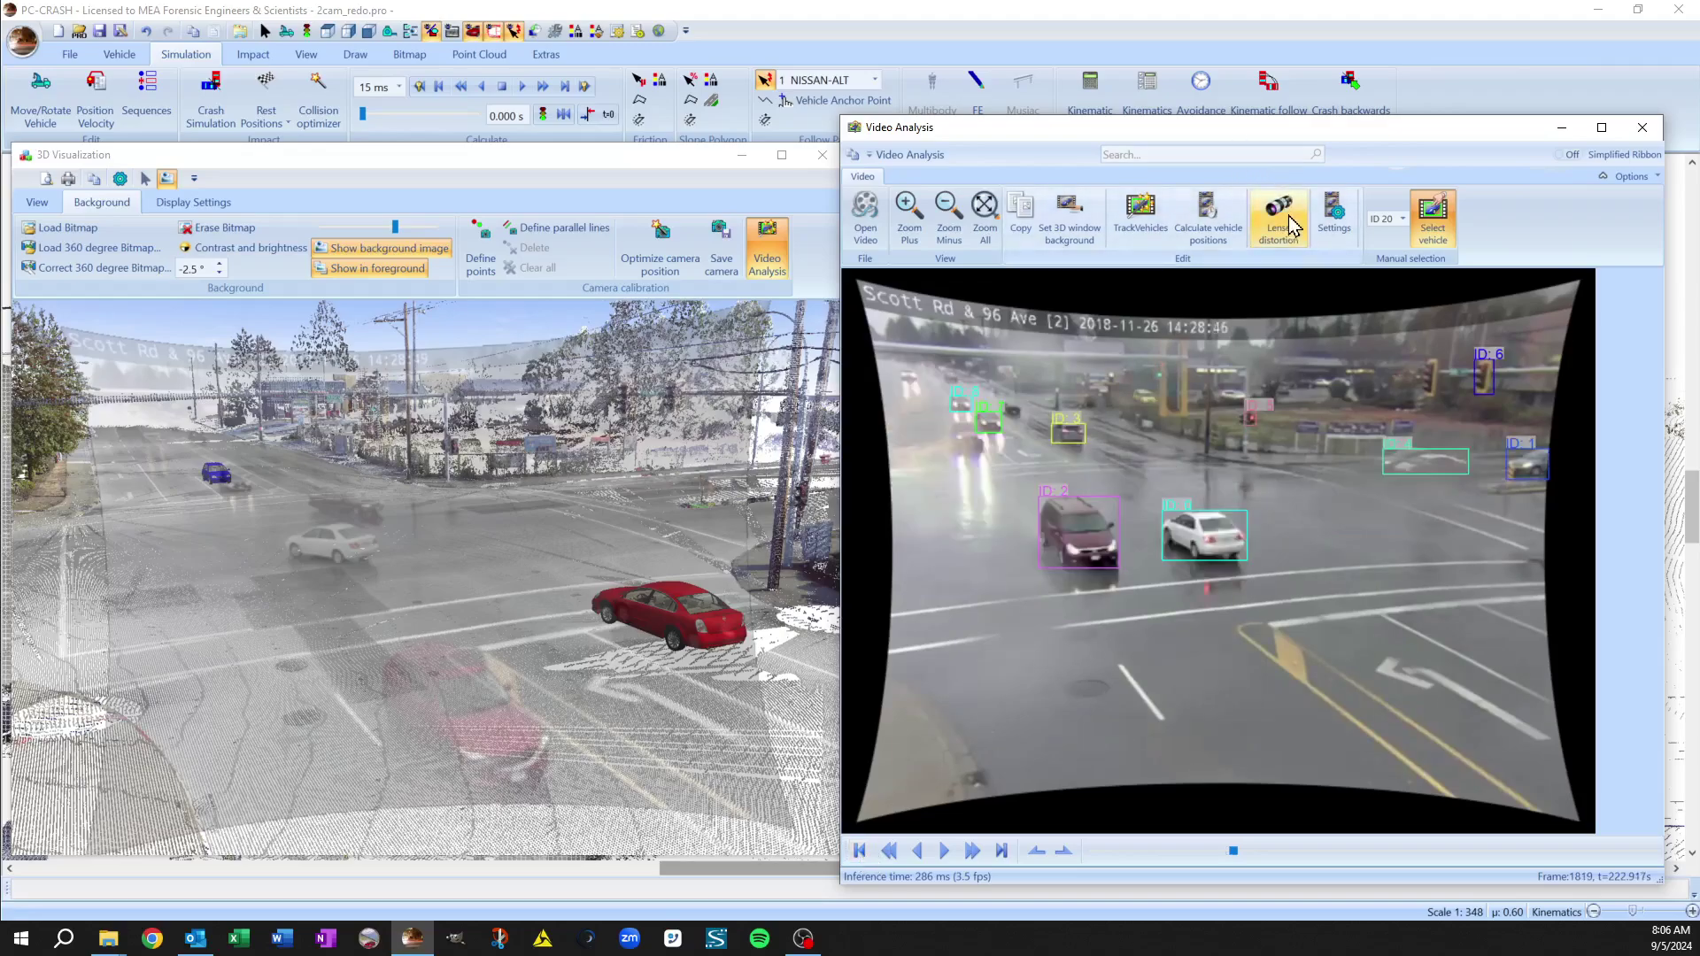
- Run TrackVehicles on the camera video, then move the timeline back to frame 1825
left_click(1139, 218)
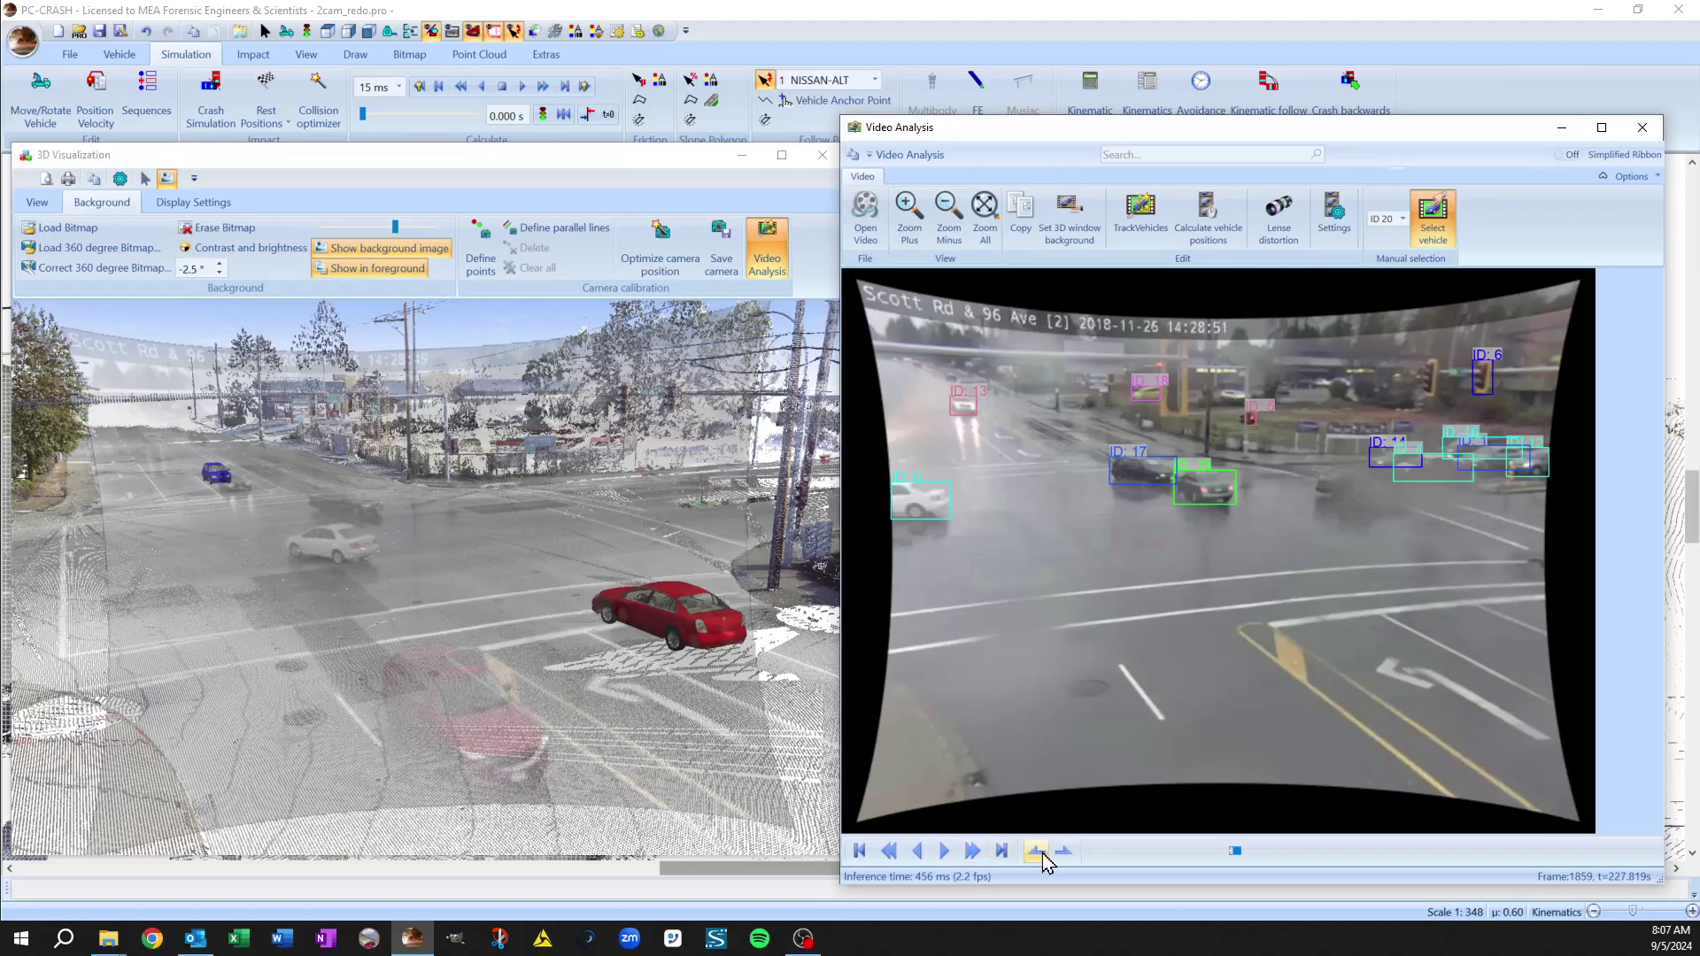
left_click_drag(1236, 855, 1234, 852)
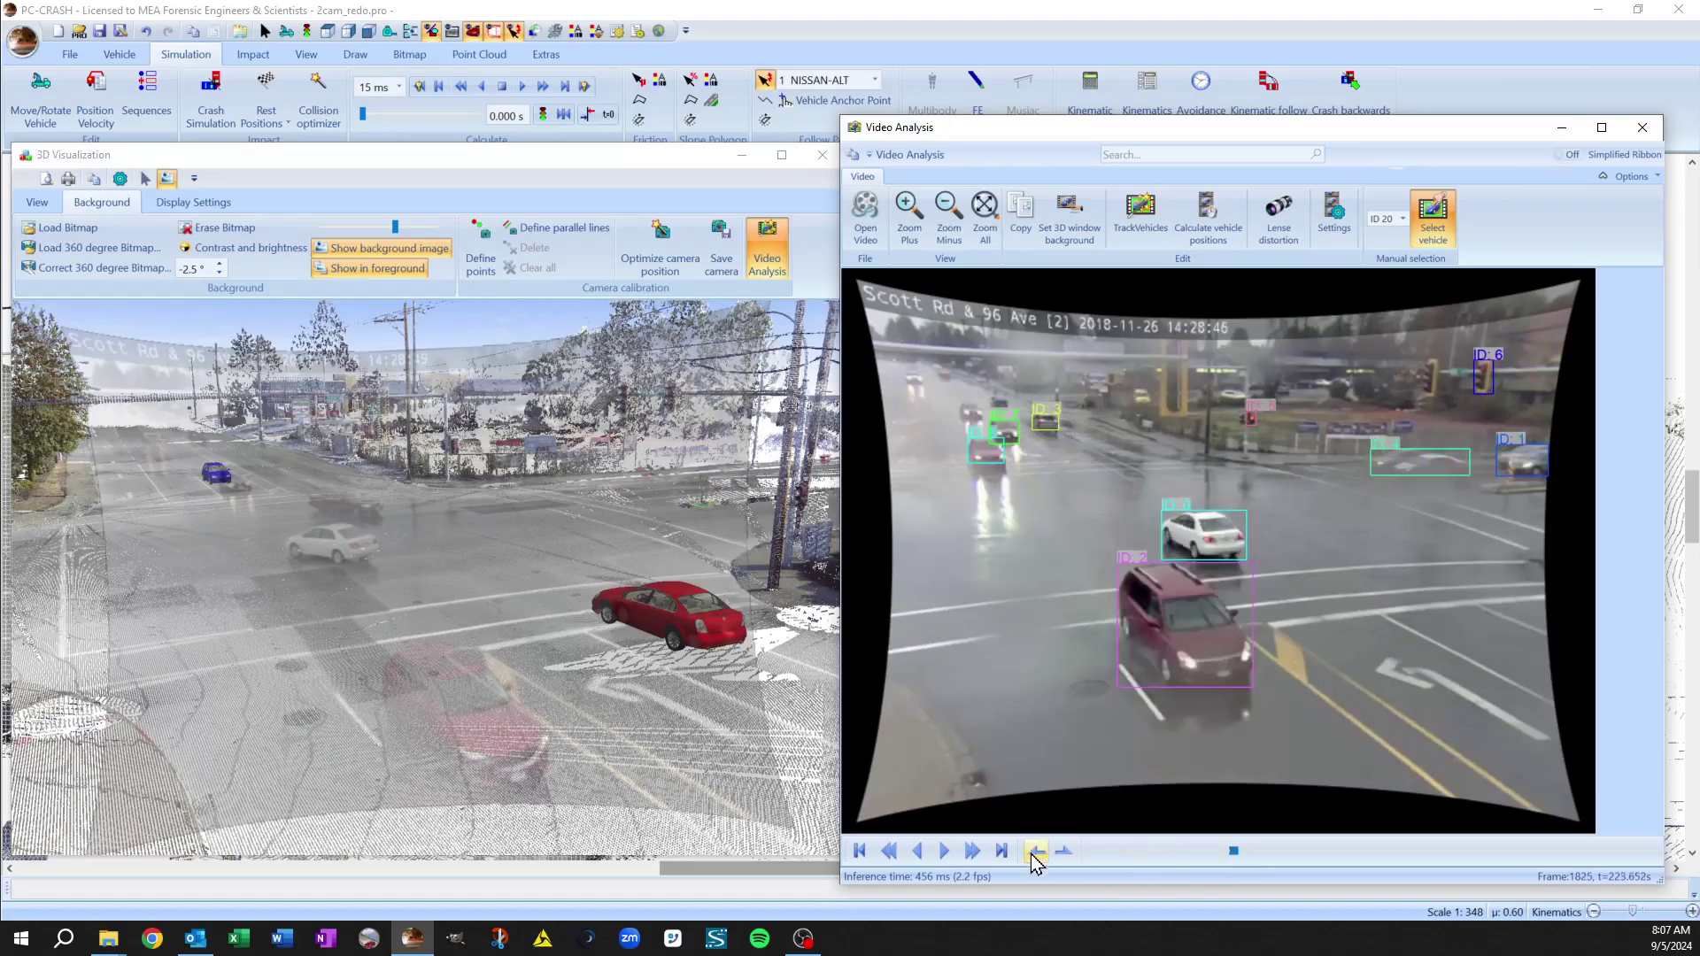
- Jump to the video's end and step back frame by frame to frame 1845, where the red car is boxed
left_click(1000, 852)
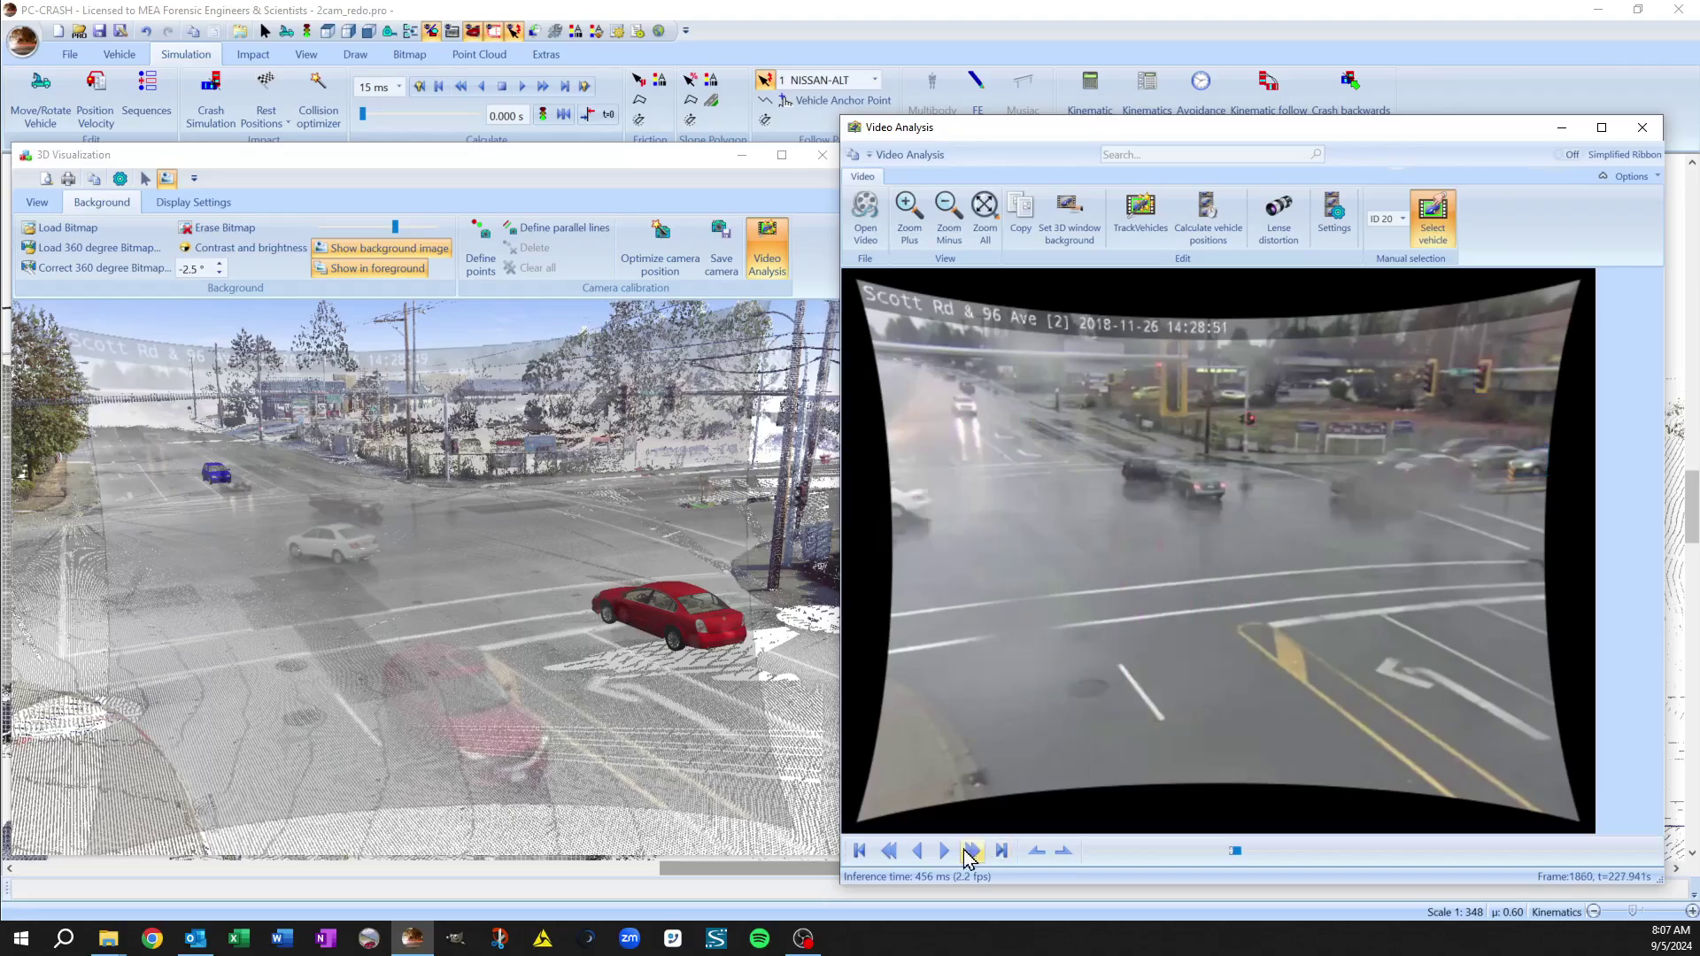
left_click(917, 852)
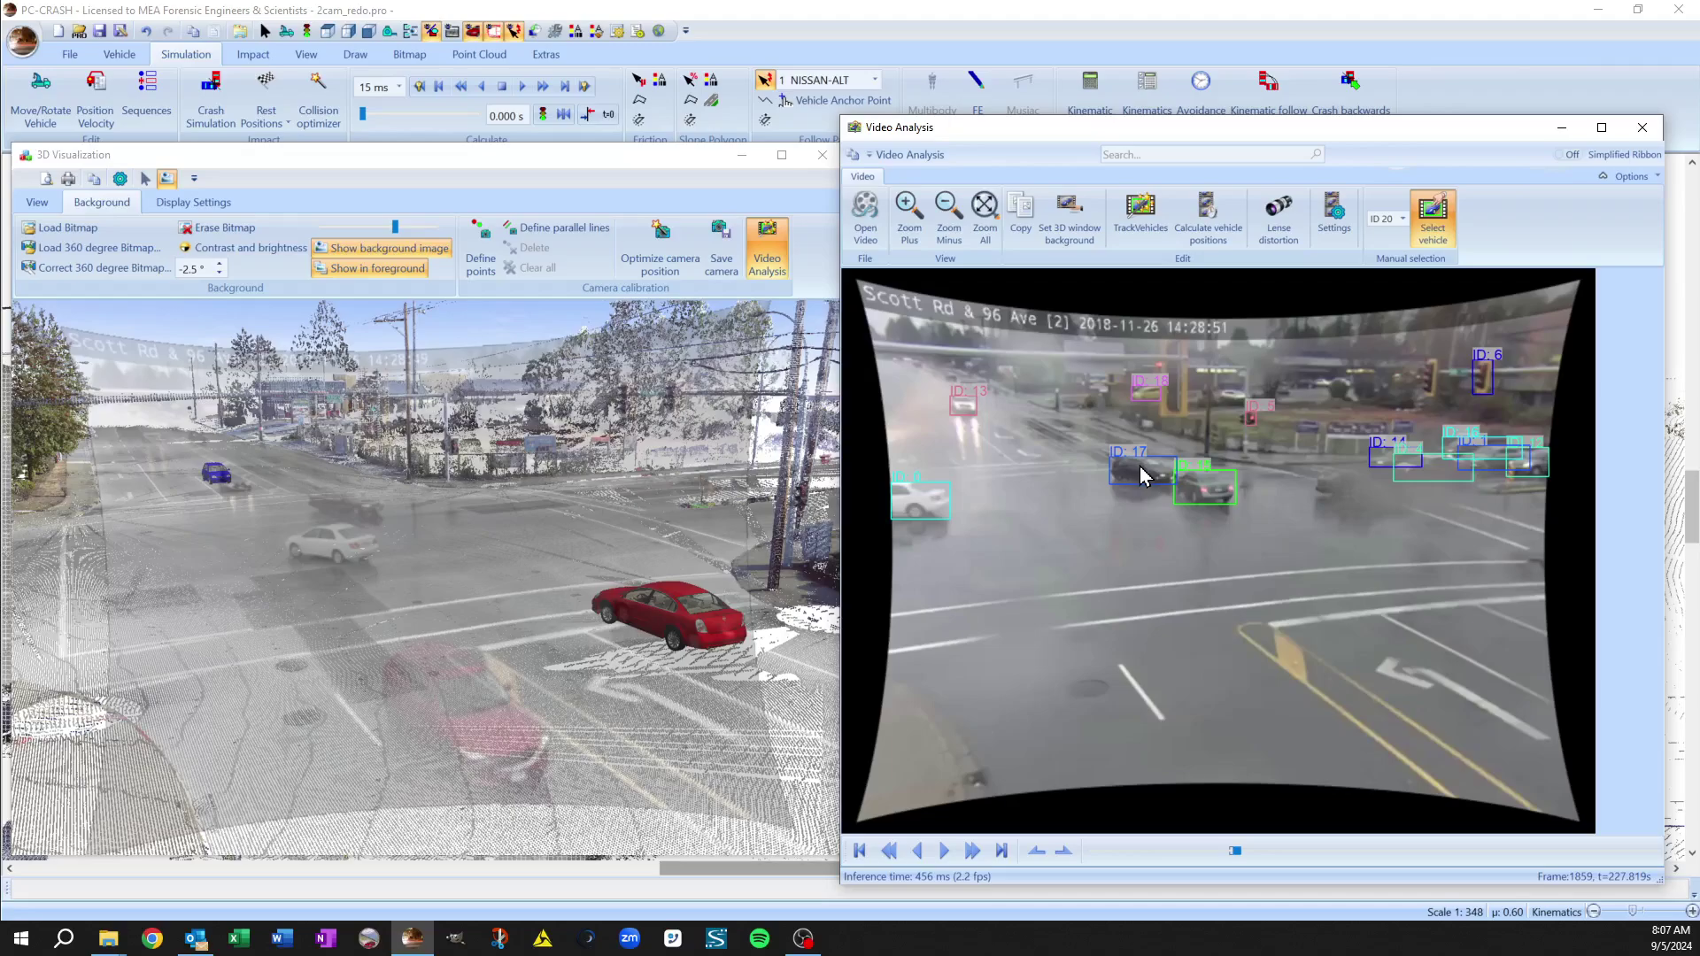
left_click(917, 851)
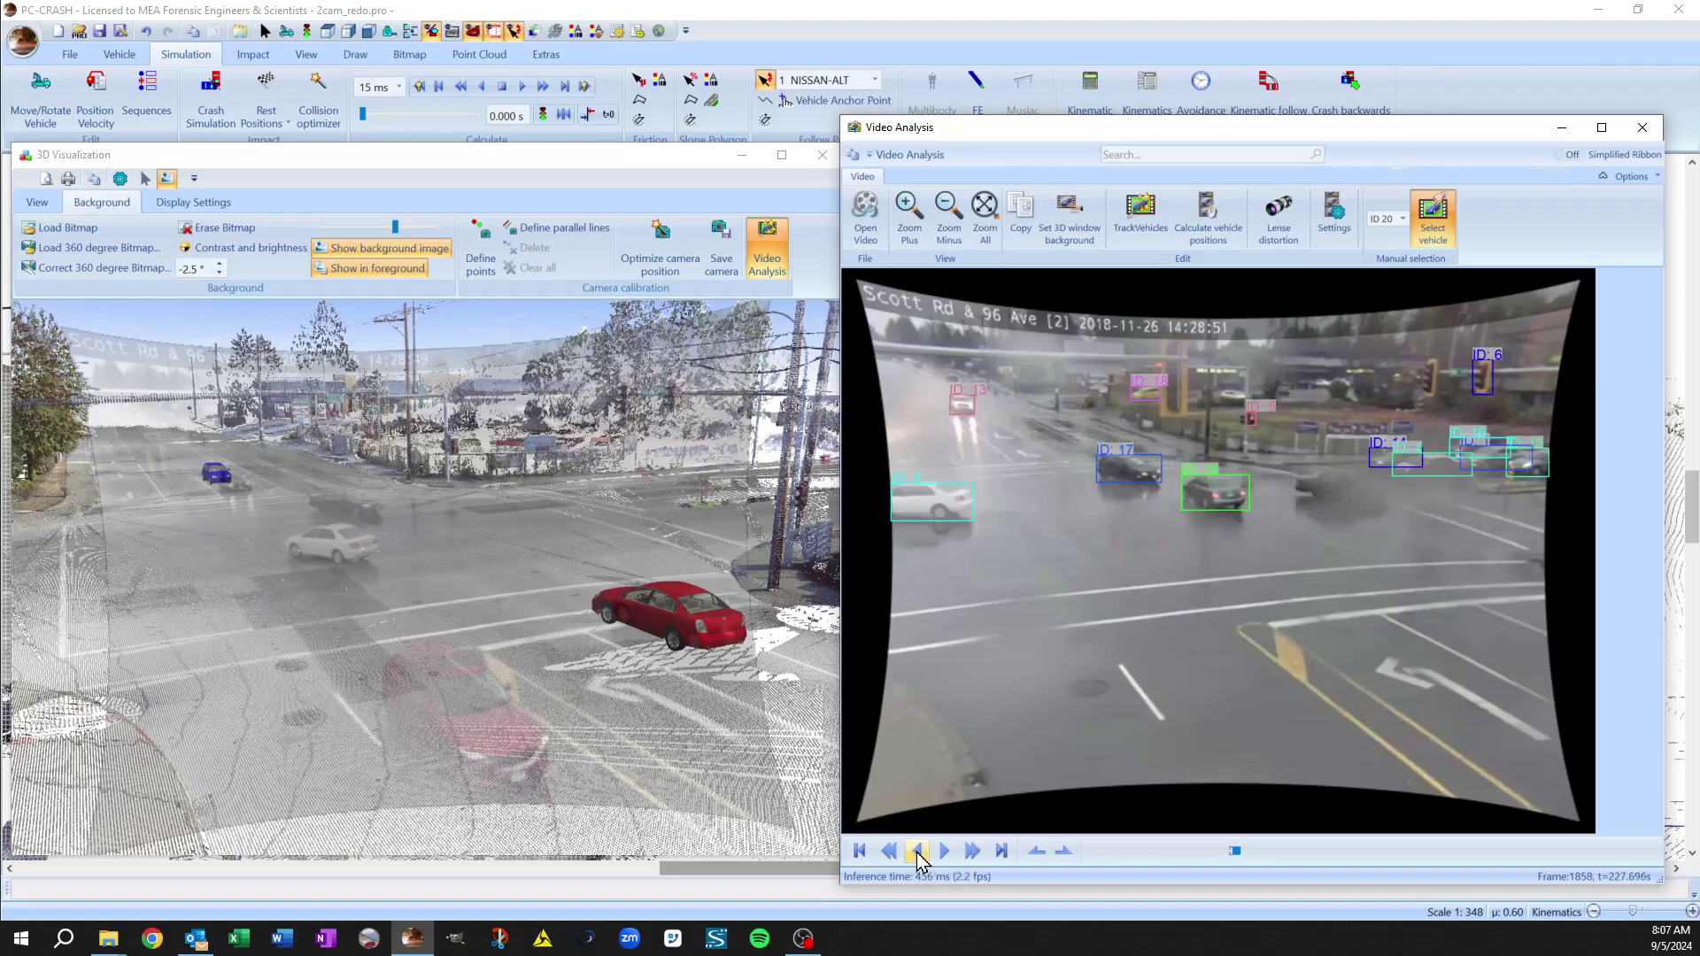
left_click(918, 852)
left_click(917, 851)
left_click(917, 852)
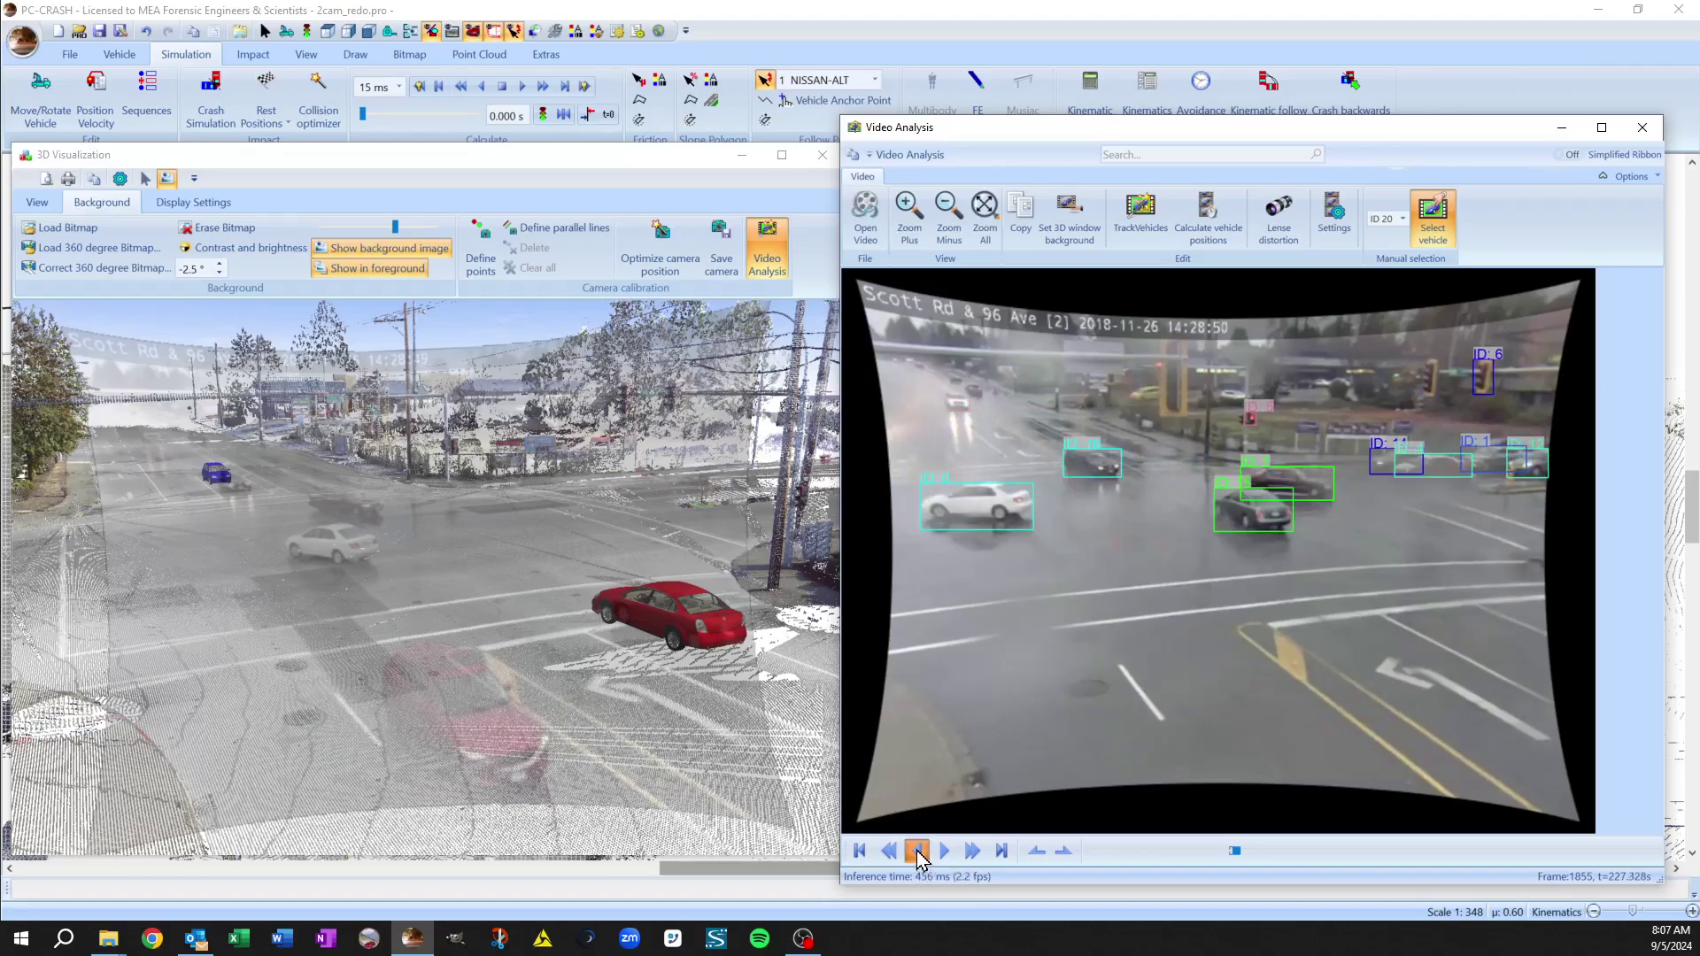
left_click(917, 852)
left_click(917, 852)
left_click(917, 852)
left_click(917, 852)
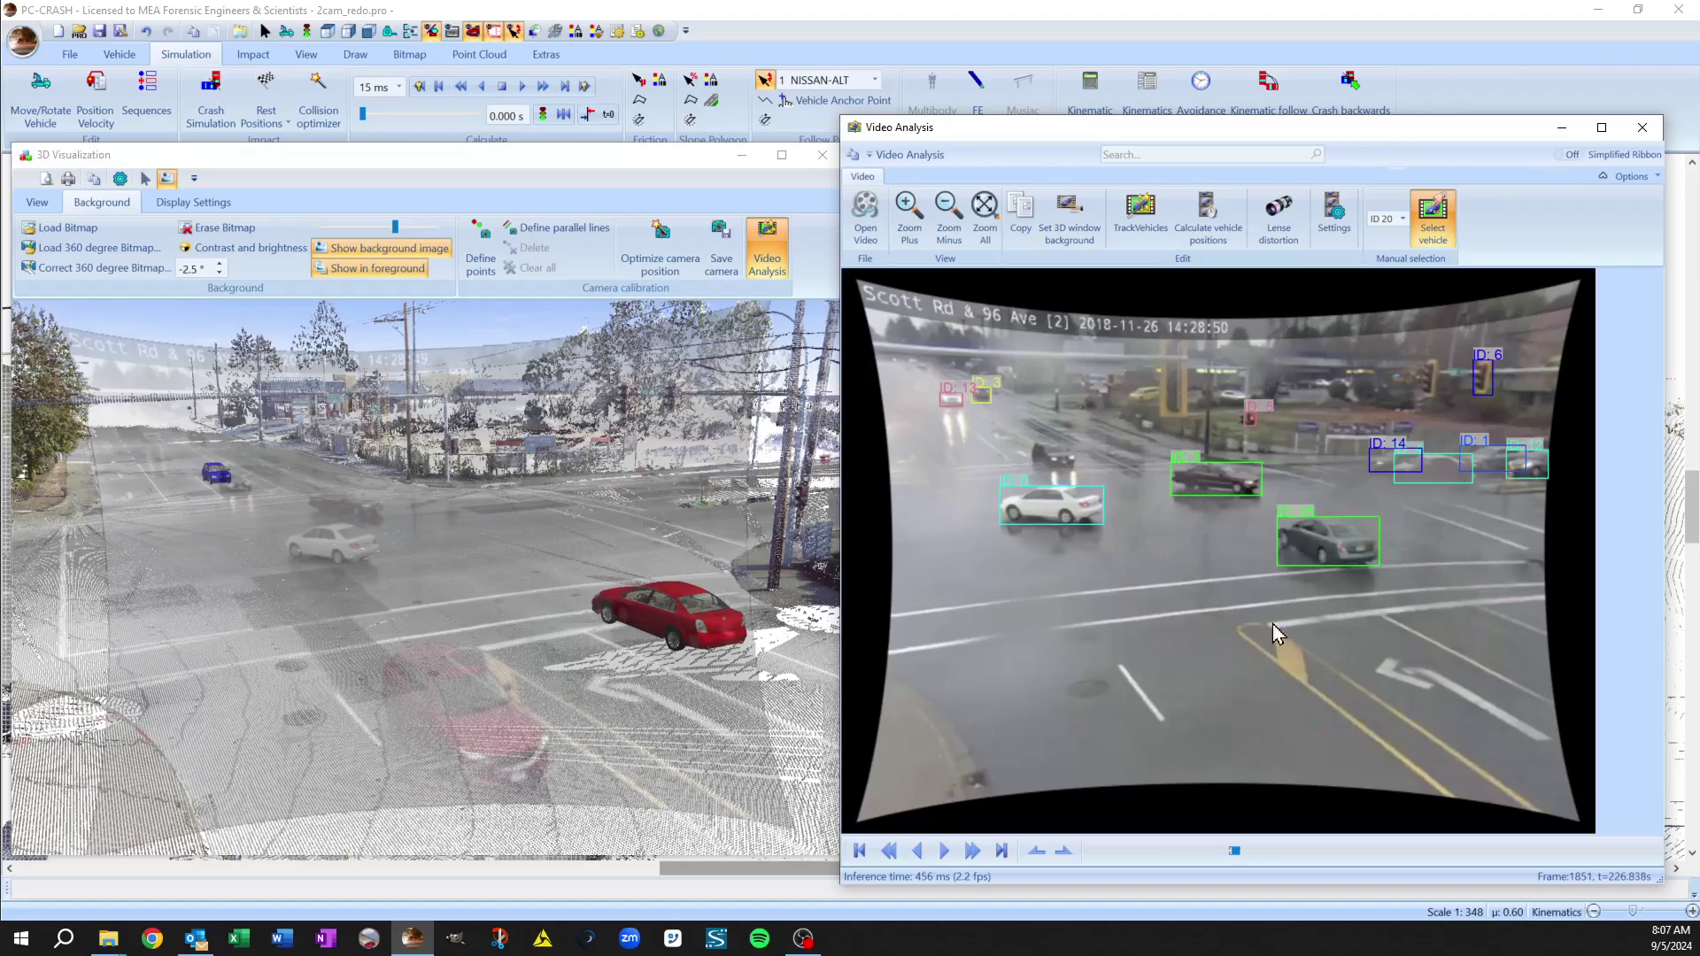
left_click(915, 855)
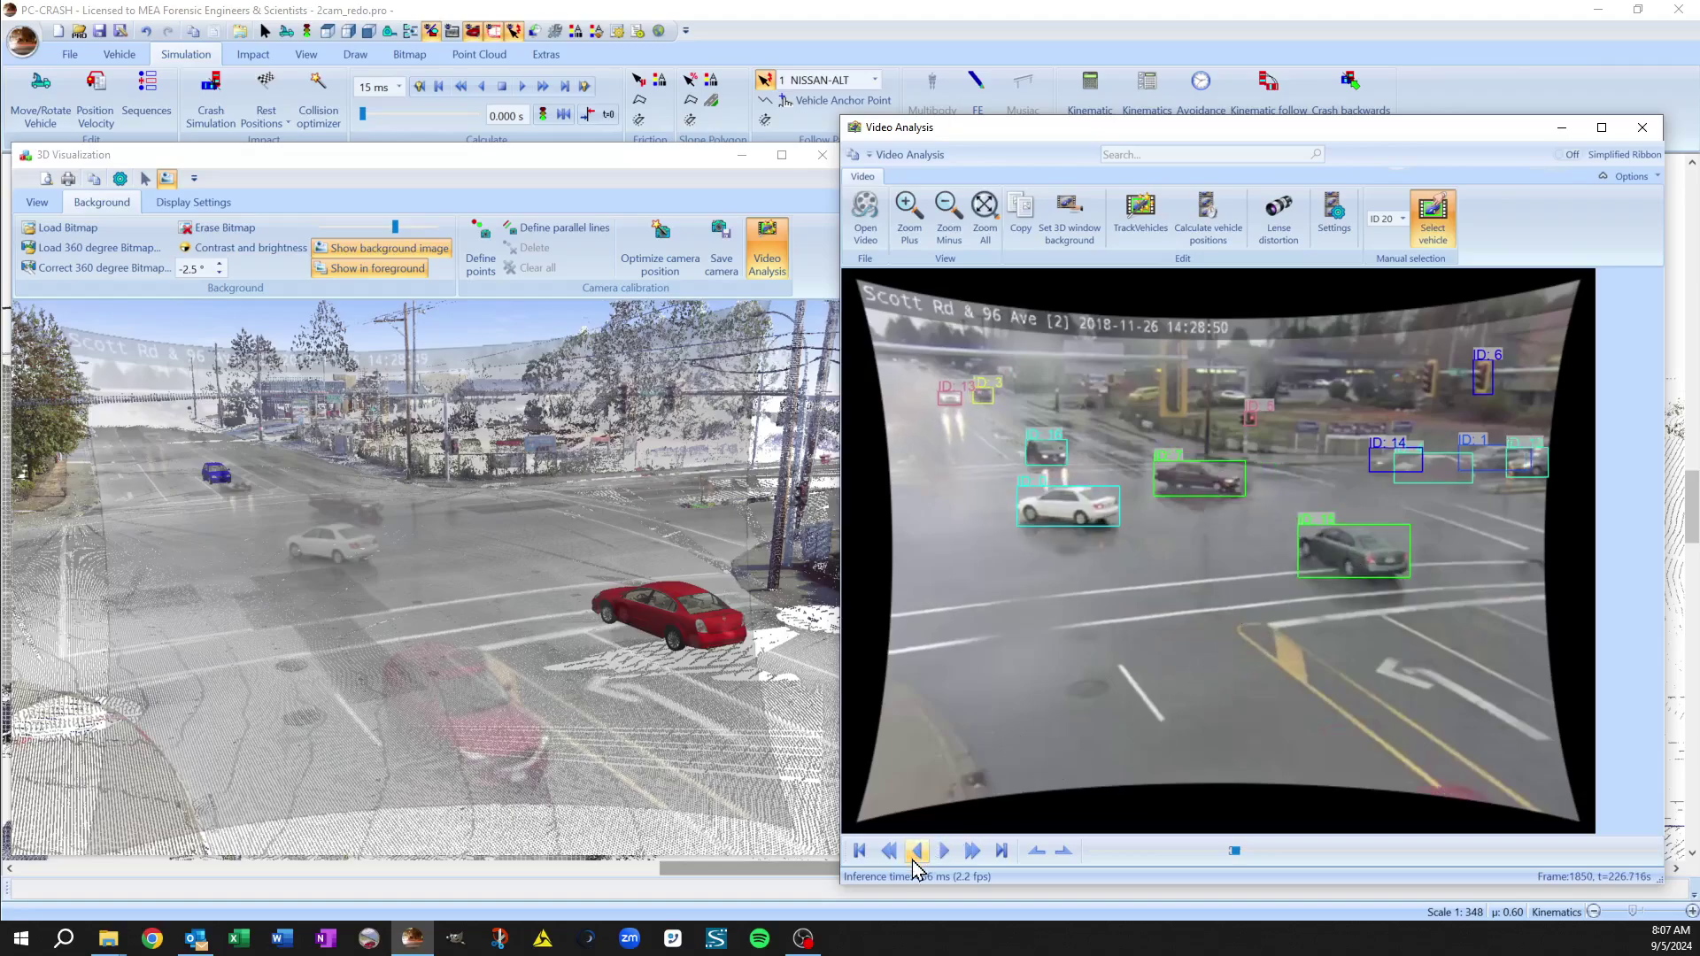
left_click(914, 858)
left_click(914, 859)
left_click(913, 859)
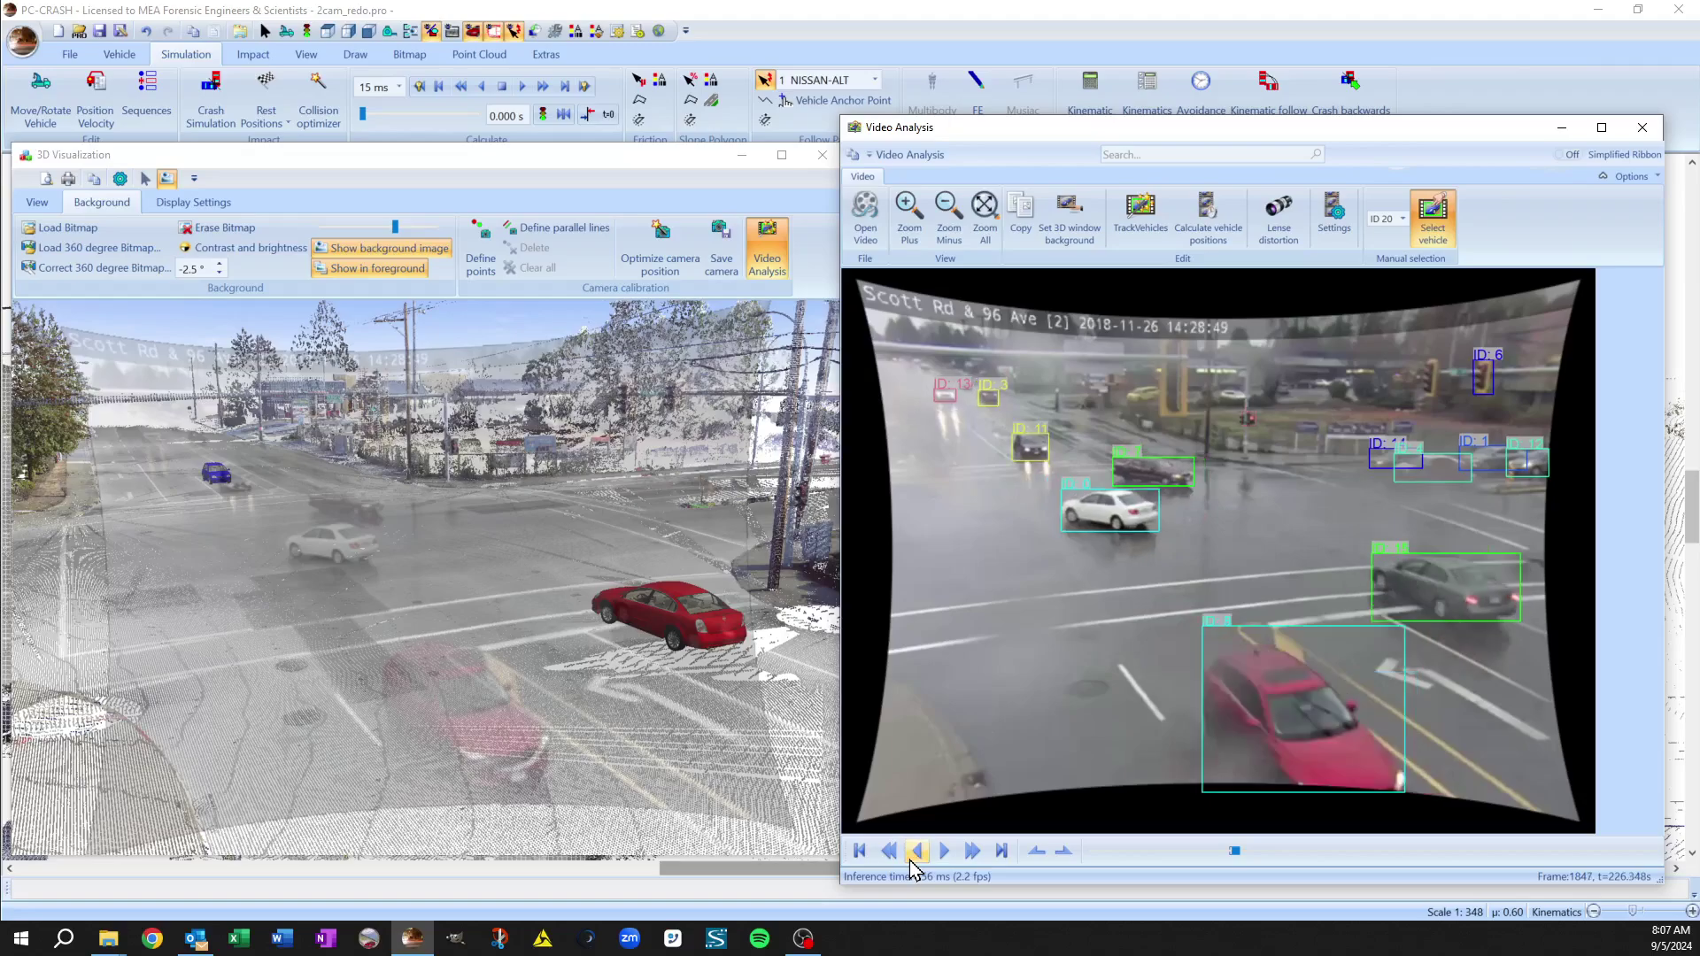
left_click(915, 852)
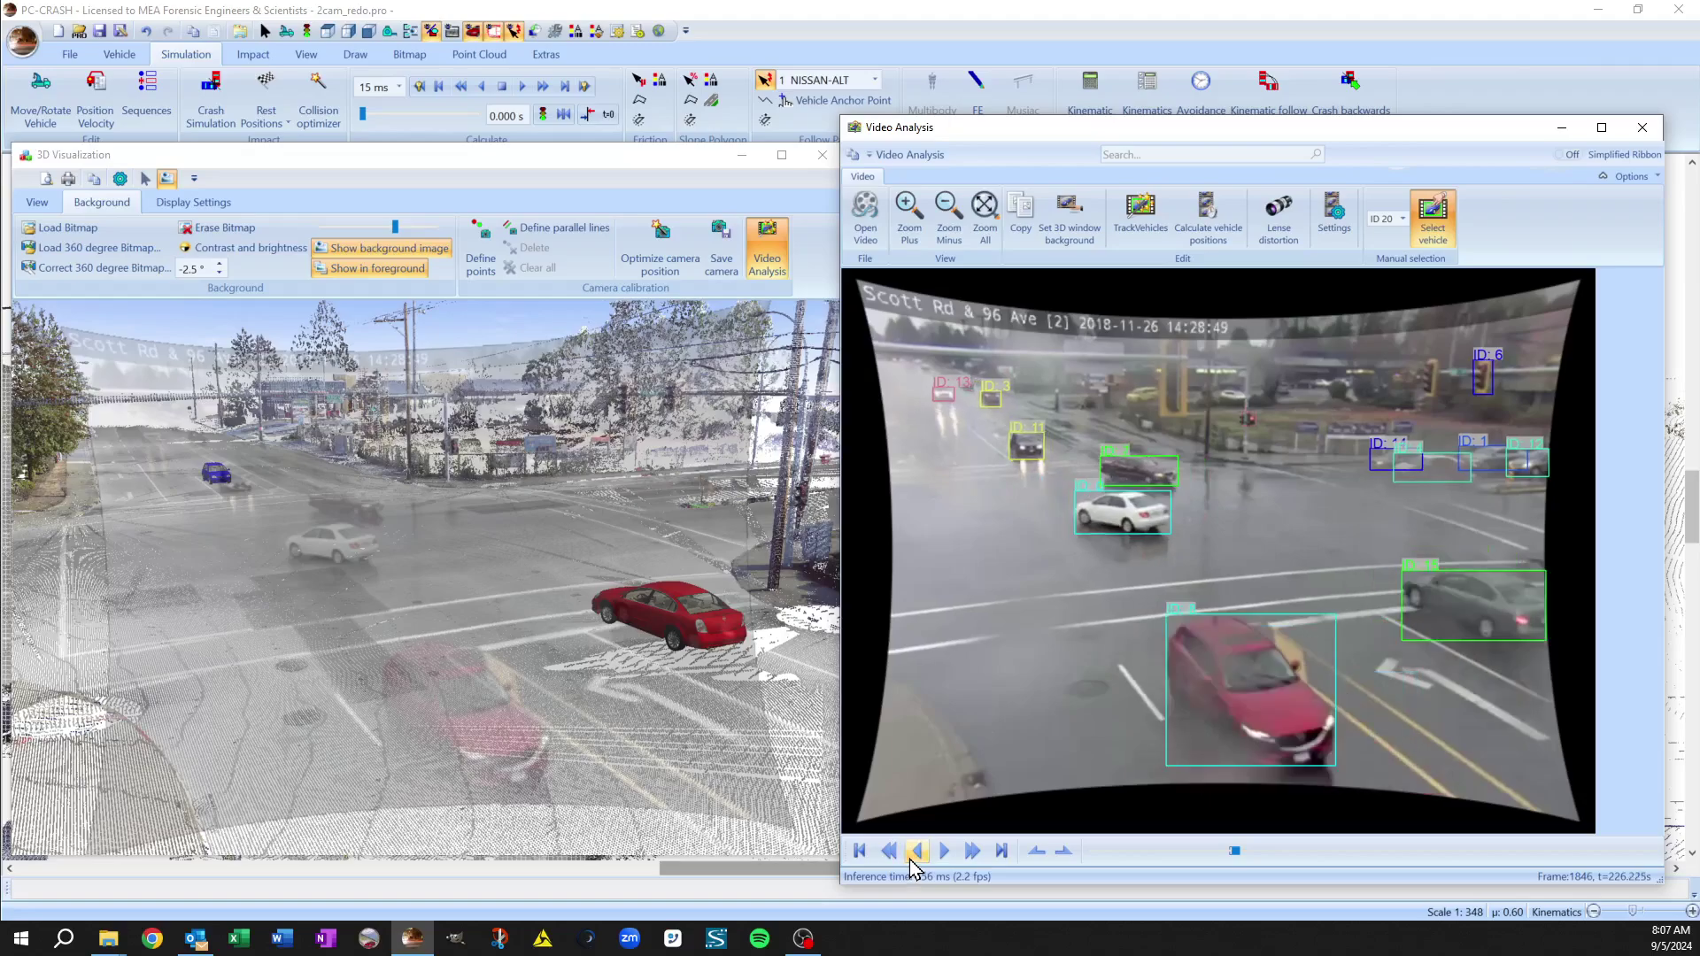
left_click(916, 853)
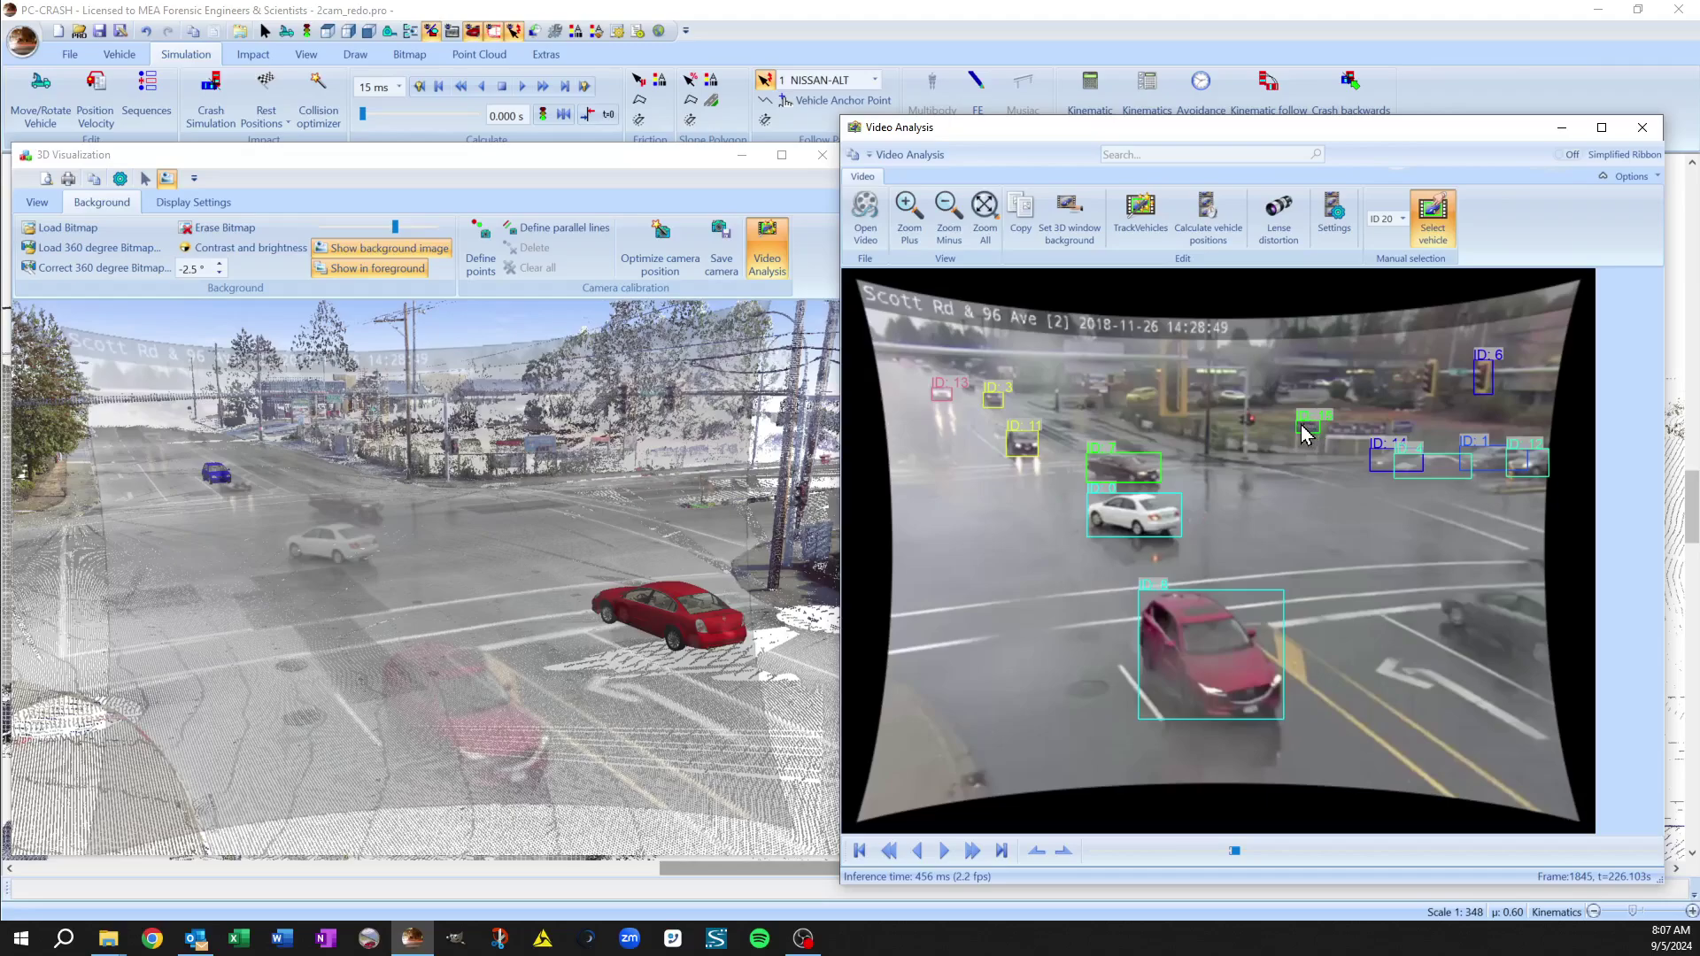
- Play the tracked video forward and in reverse between frames 1839 and 1854, ending at frame 1859
left_click(943, 850)
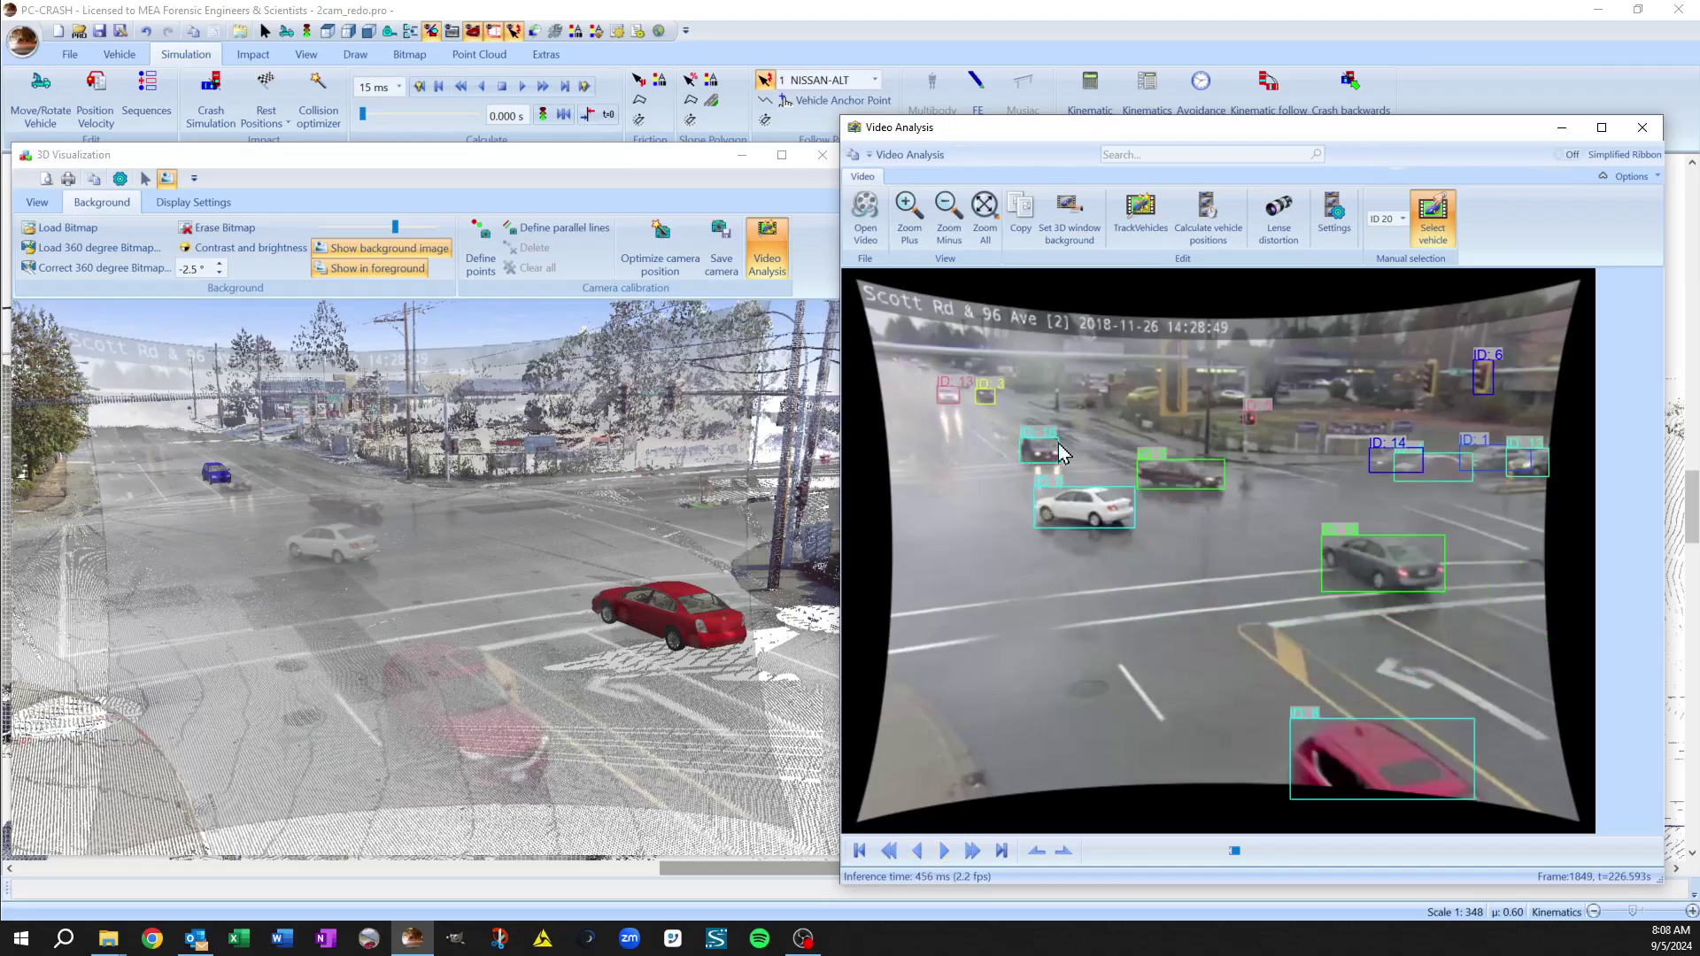
left_click(919, 851)
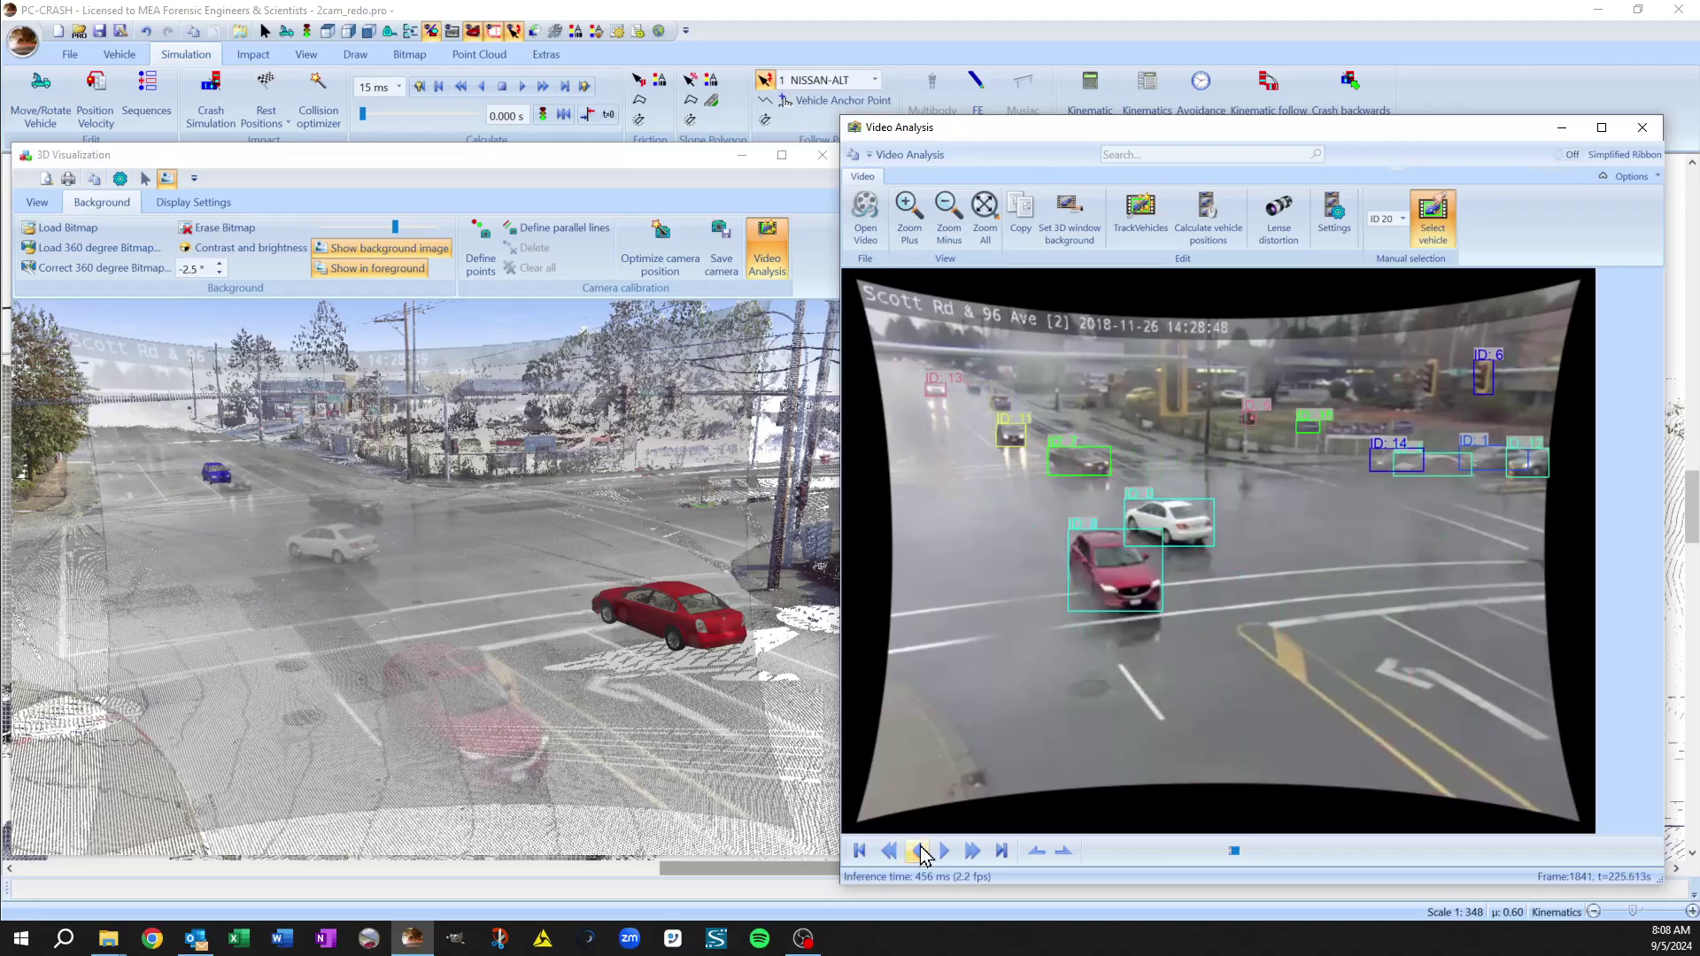
left_click(920, 852)
left_click(947, 852)
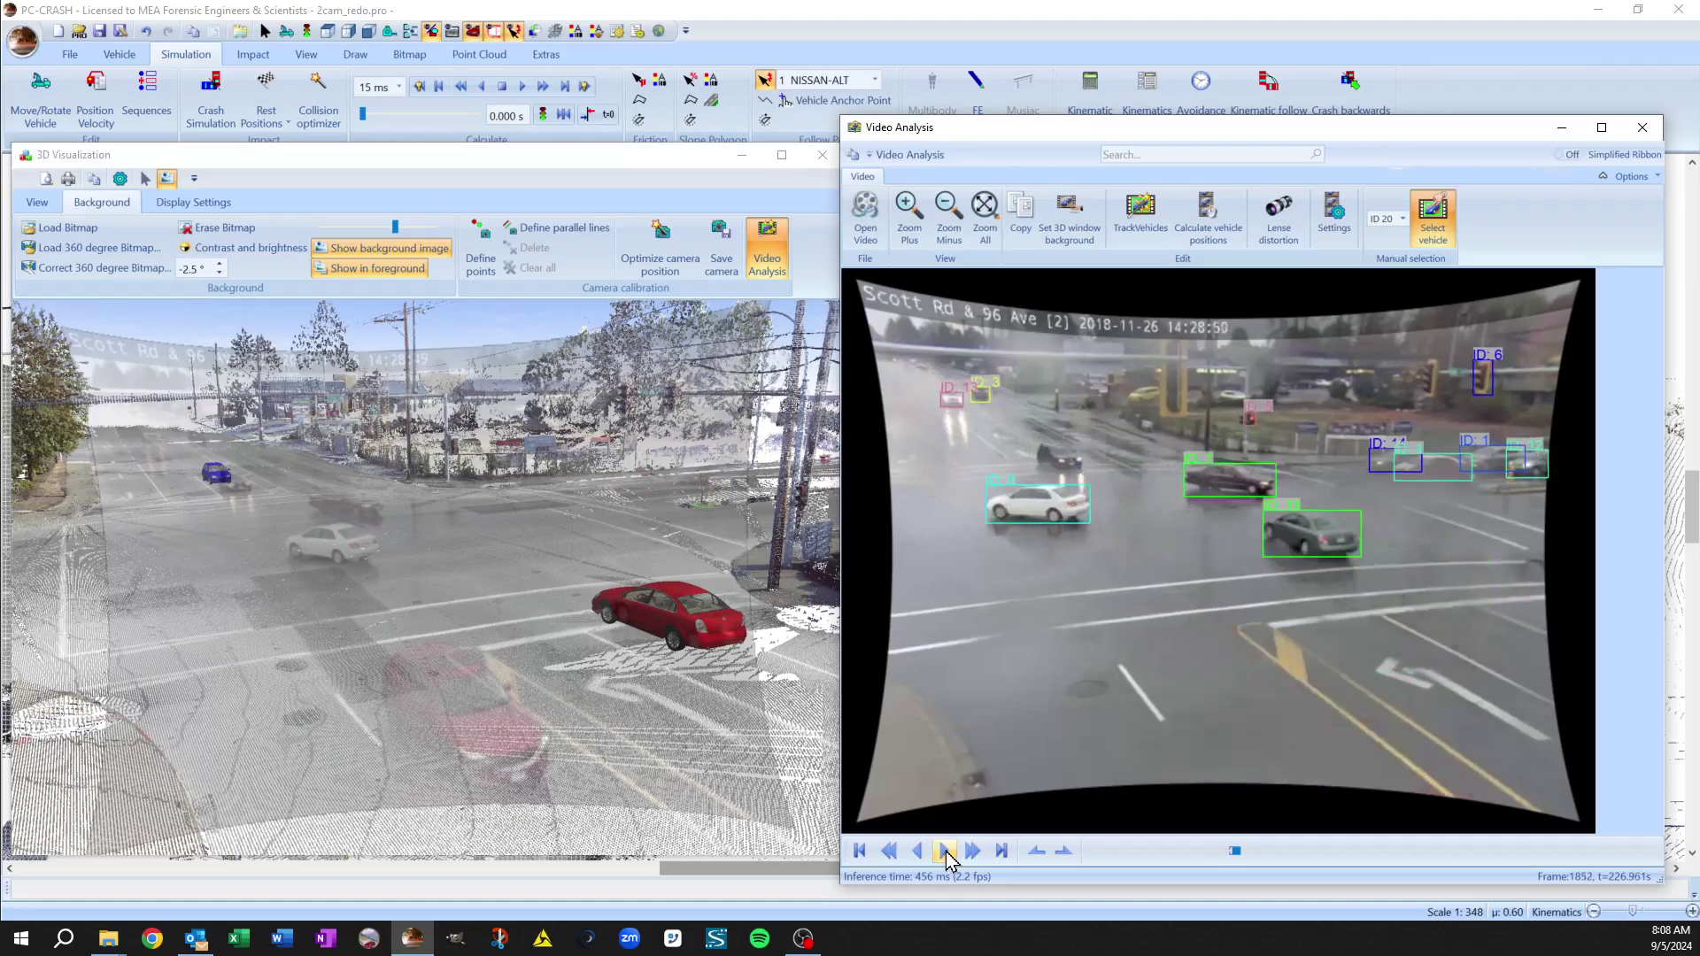
left_click(946, 852)
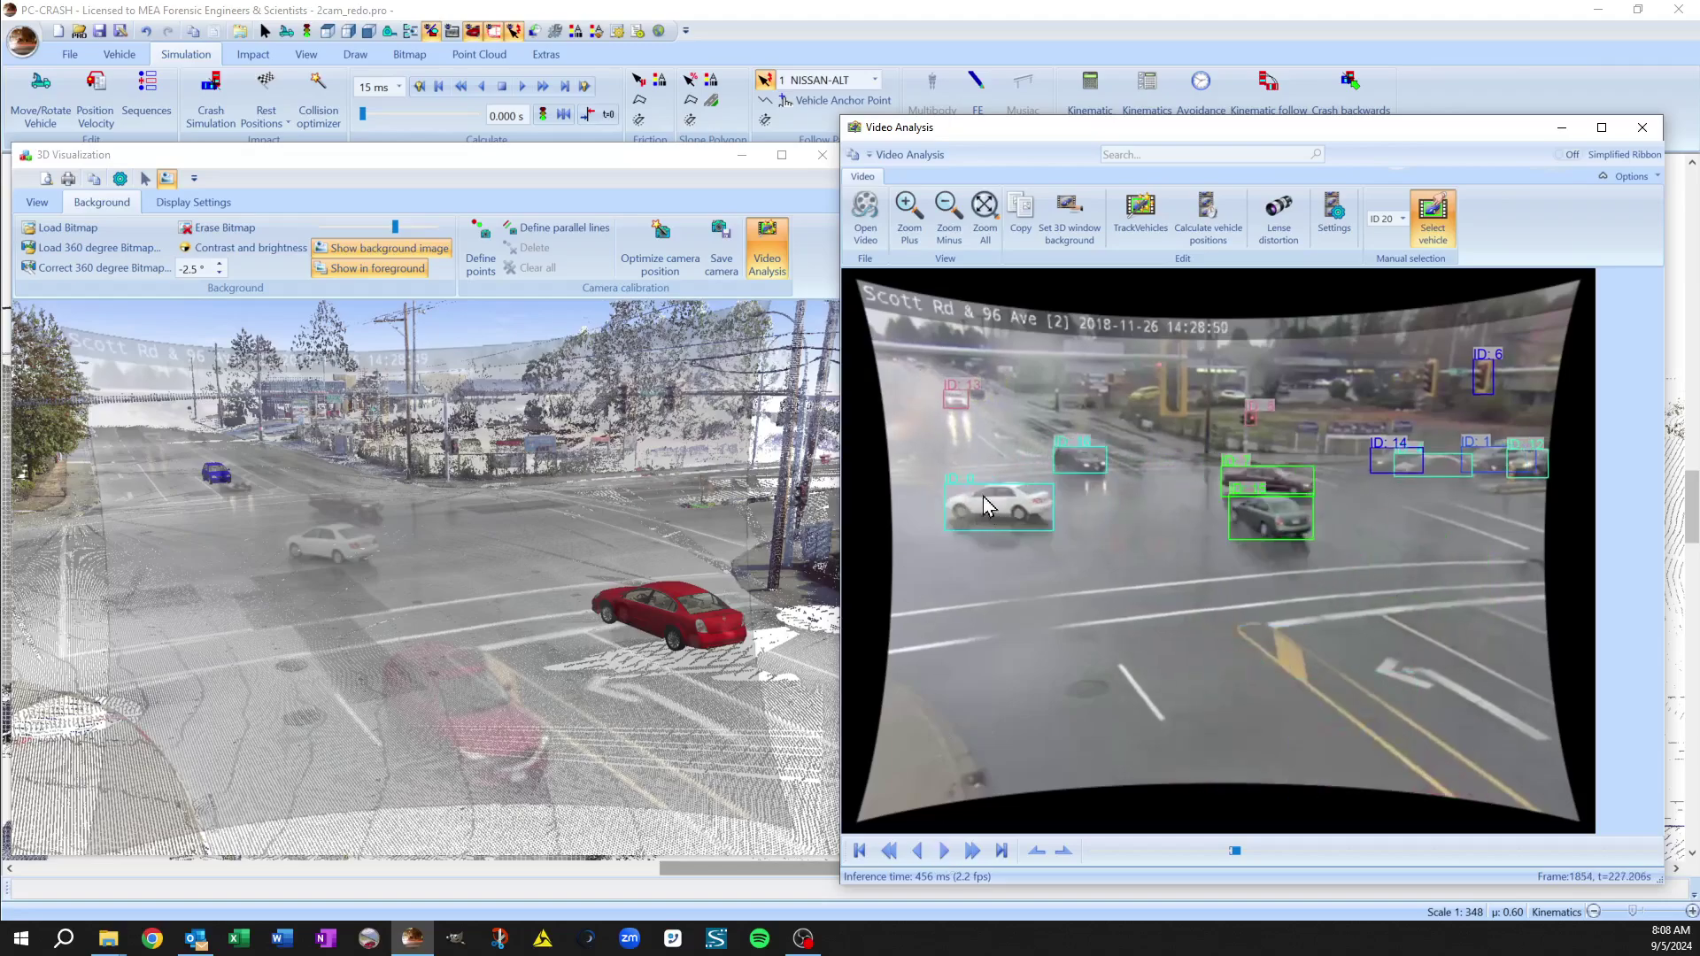
left_click(919, 852)
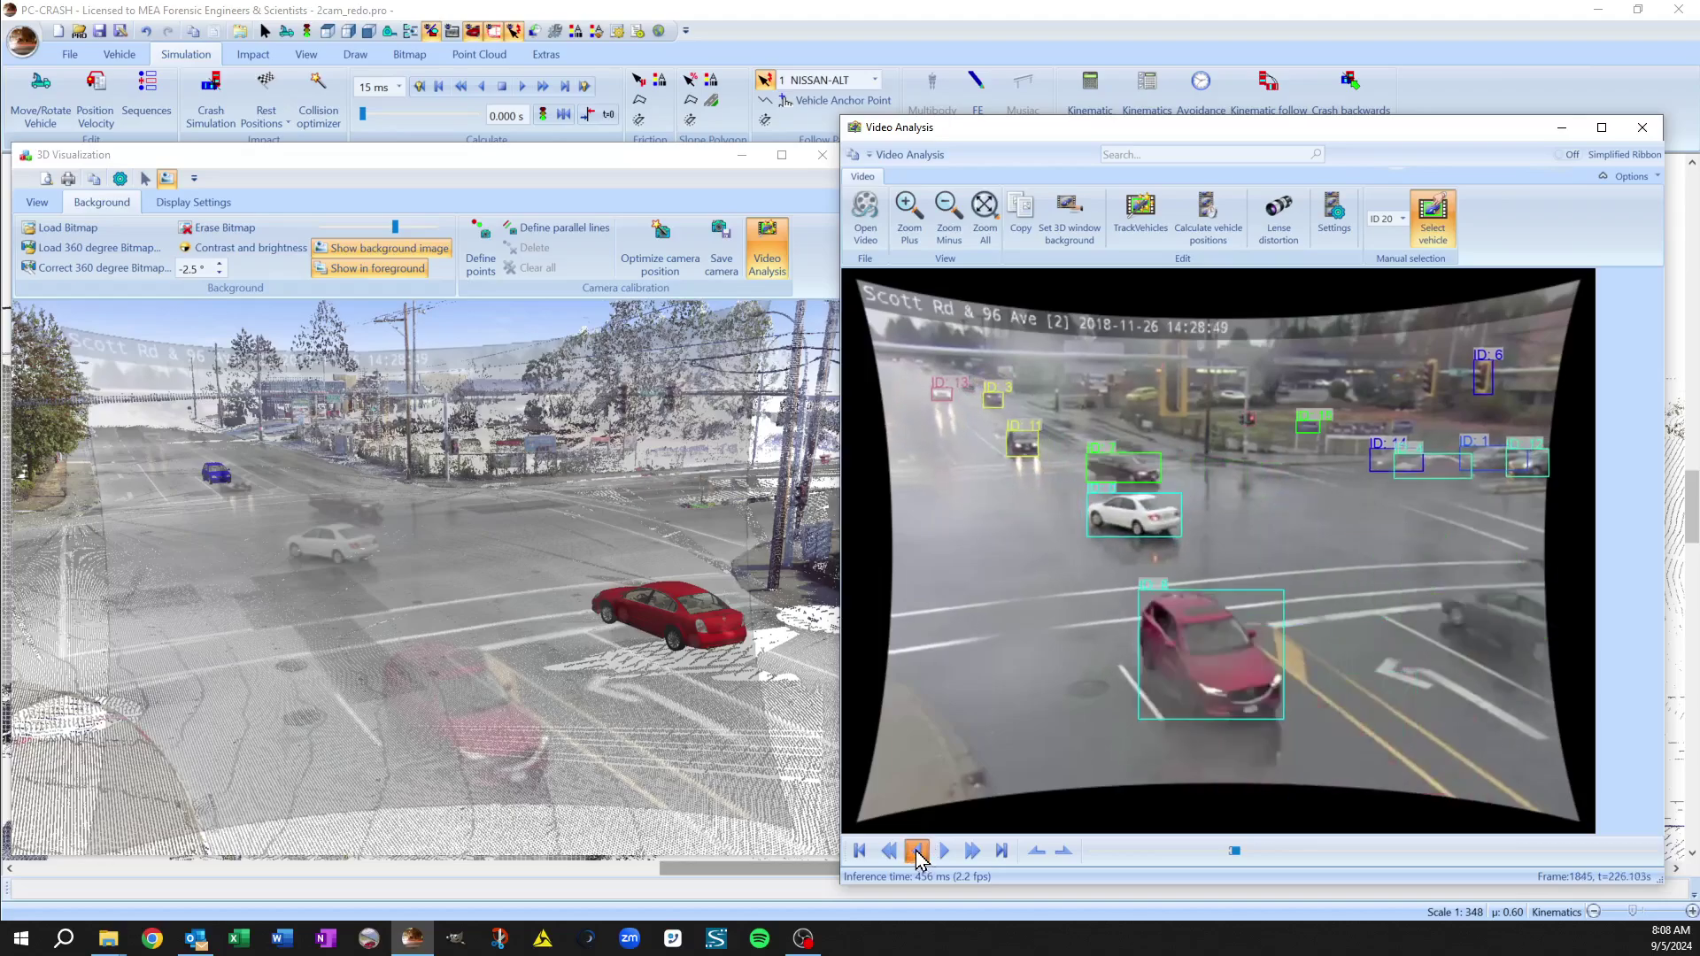
left_click(917, 852)
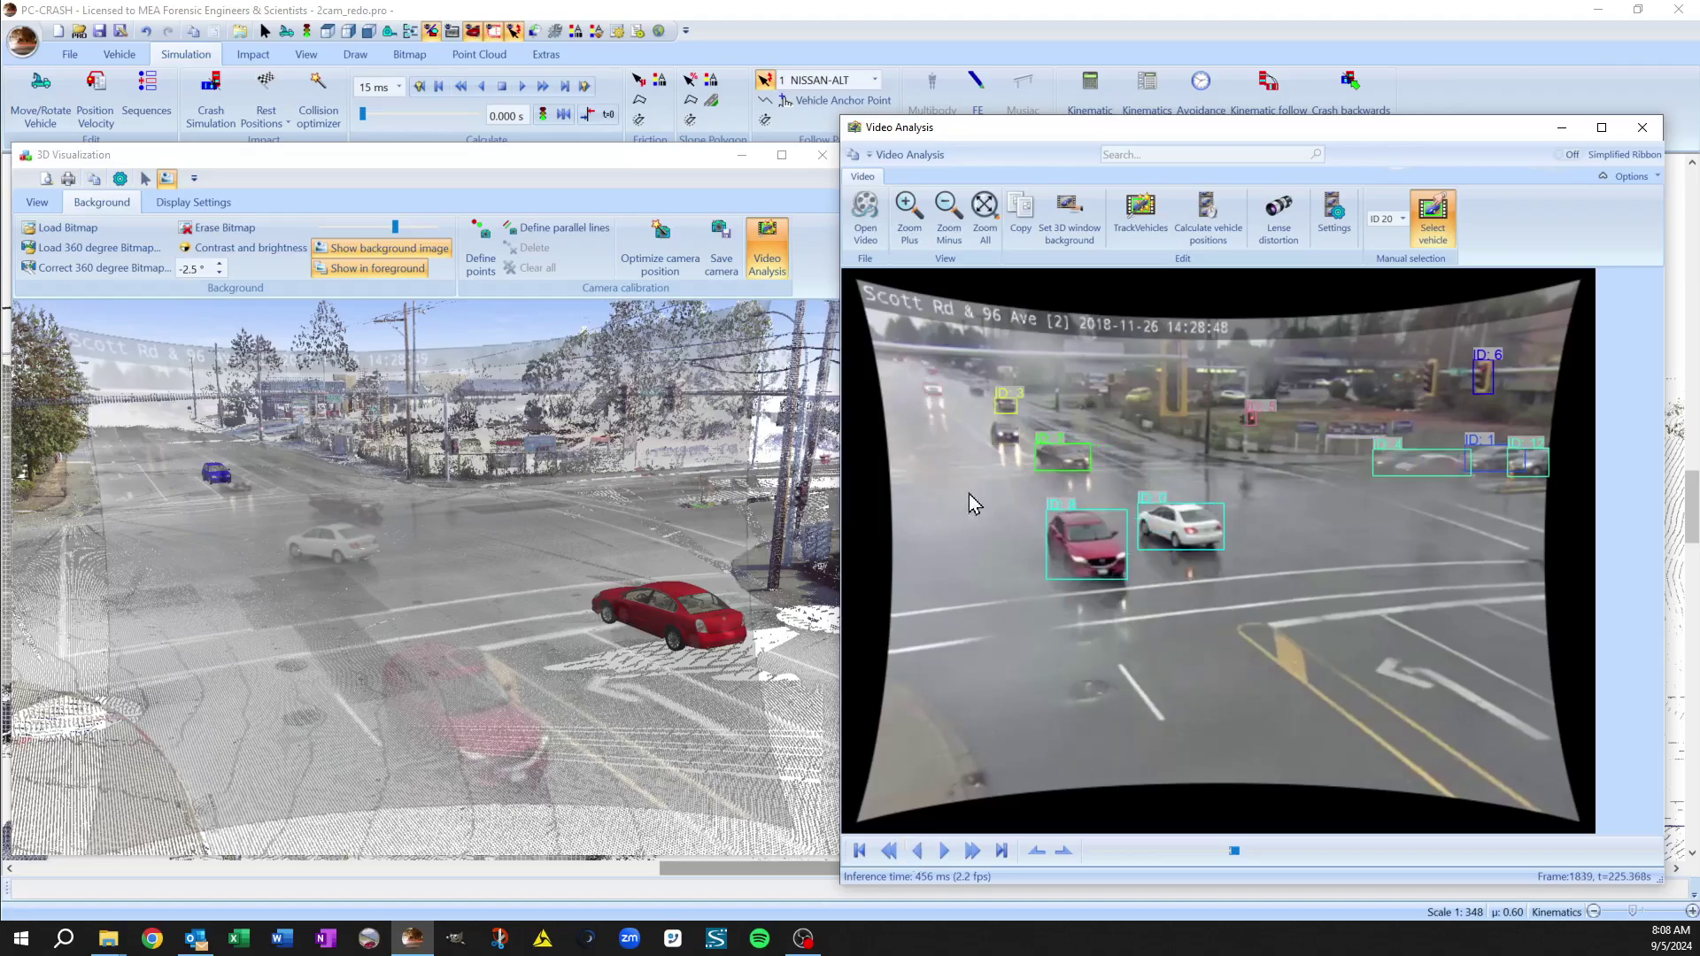
left_click(945, 853)
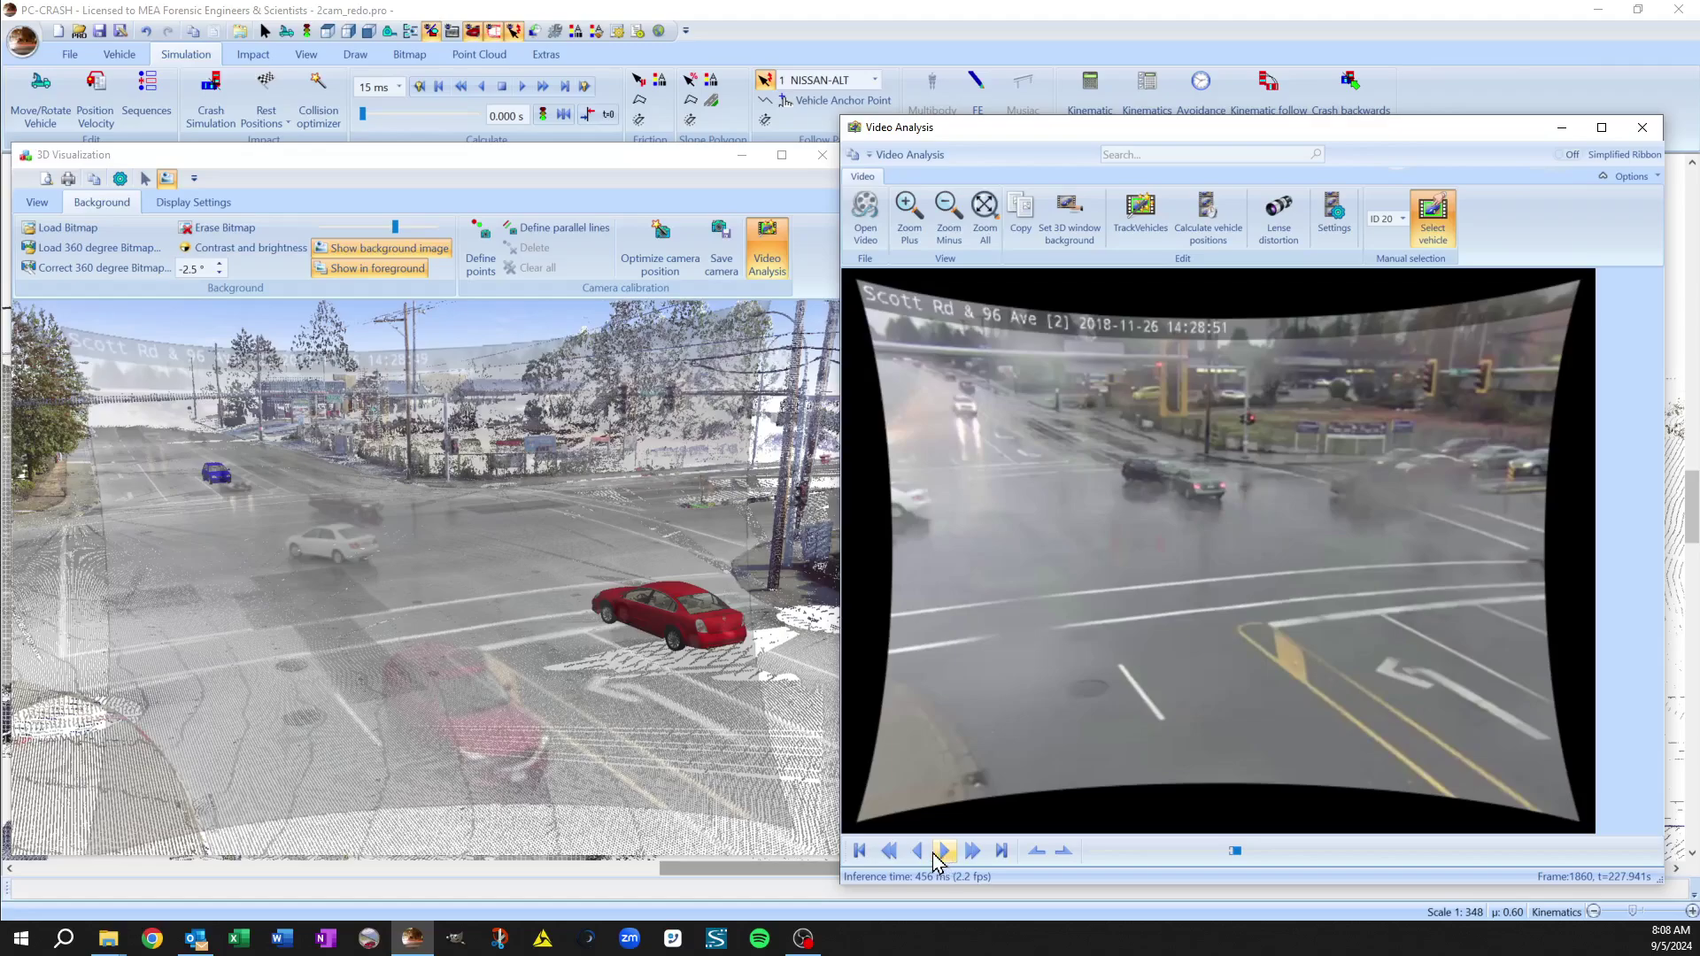
left_click(917, 852)
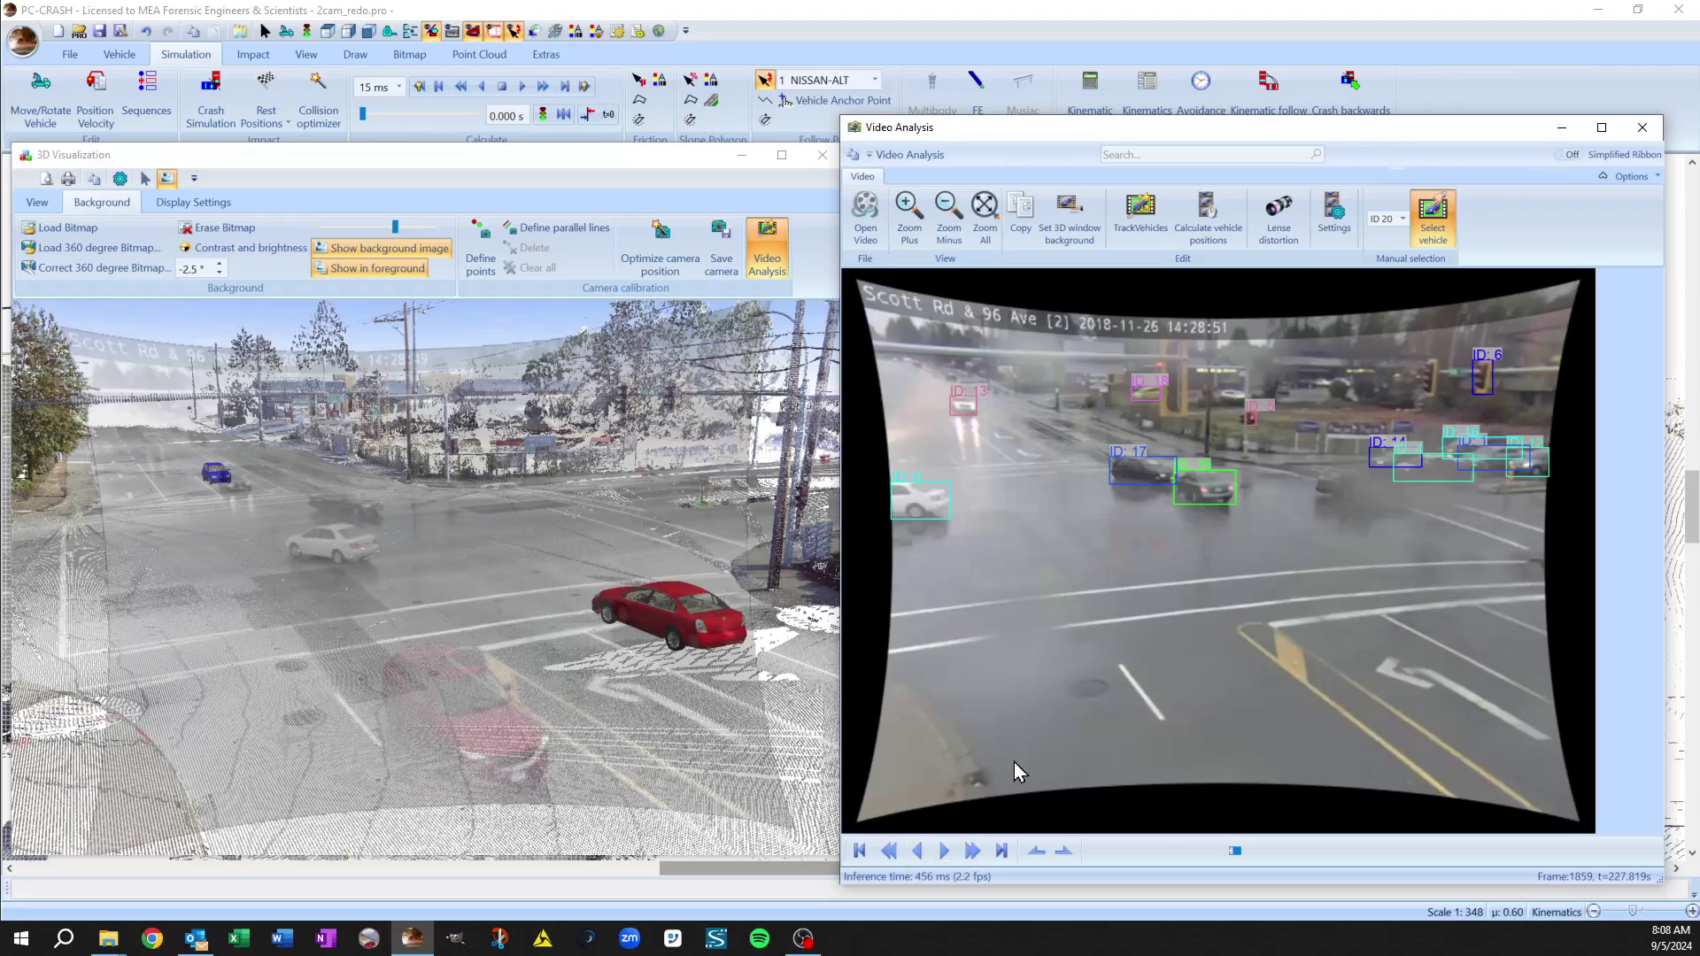
- At frame 1856, choose track ID 17, enable Select vehicle and merge the ID 16/17 boxes
left_click(919, 855)
left_click(919, 854)
left_click(919, 854)
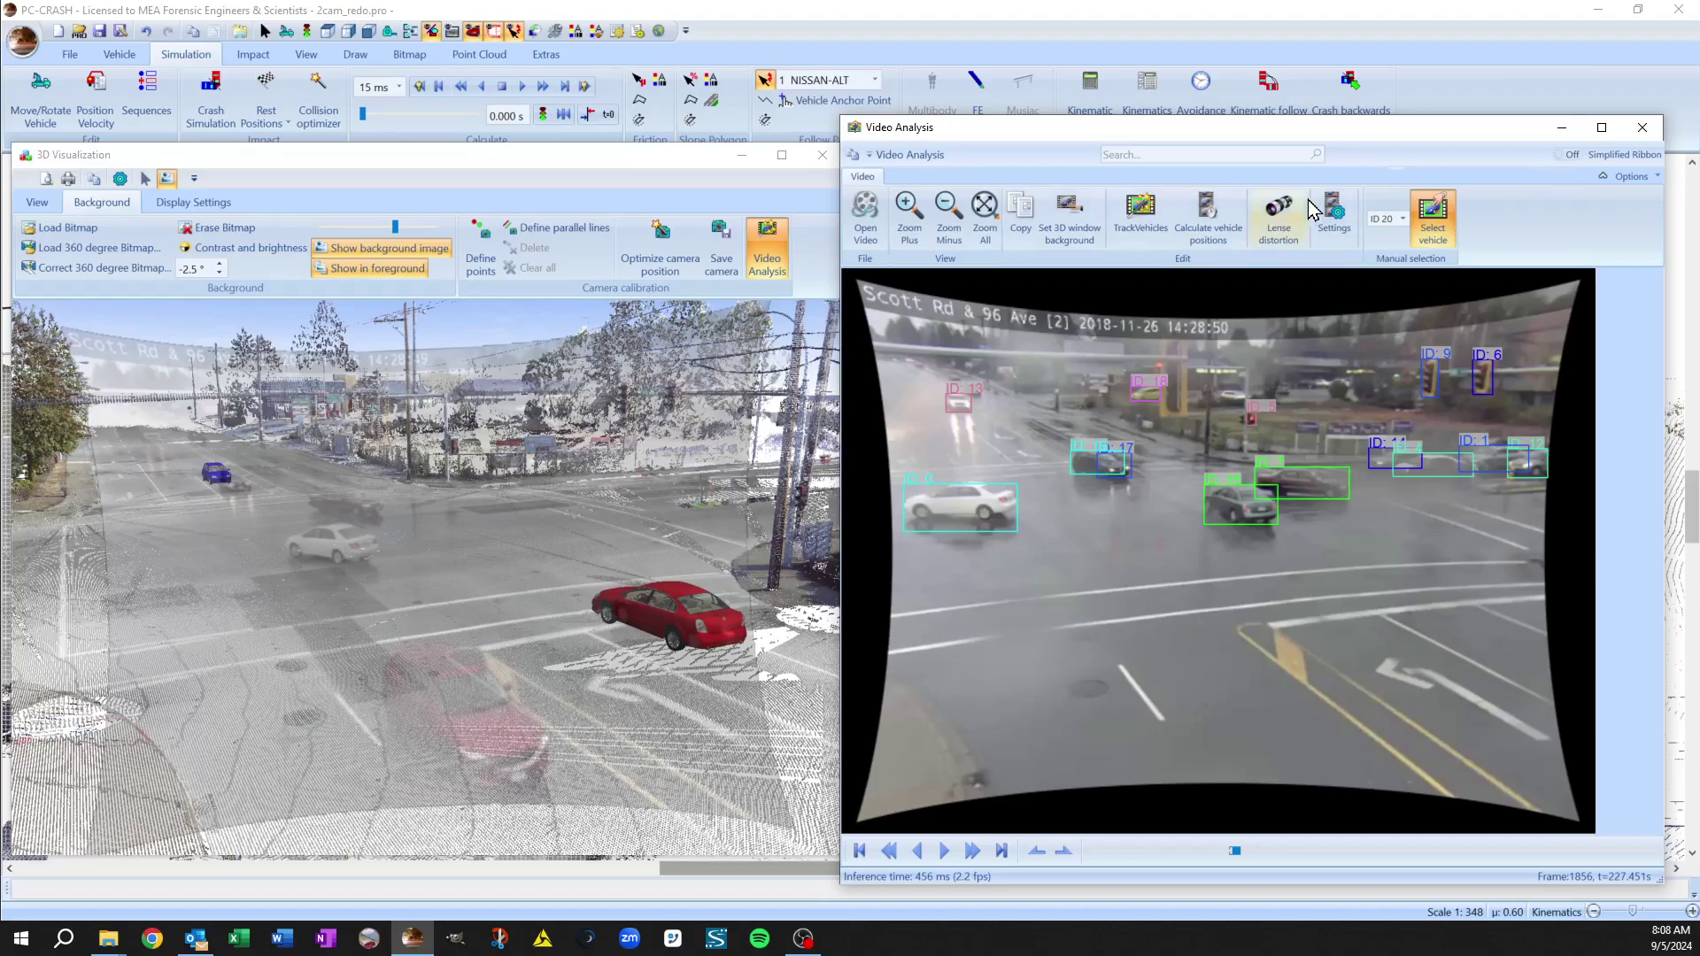
left_click(1401, 221)
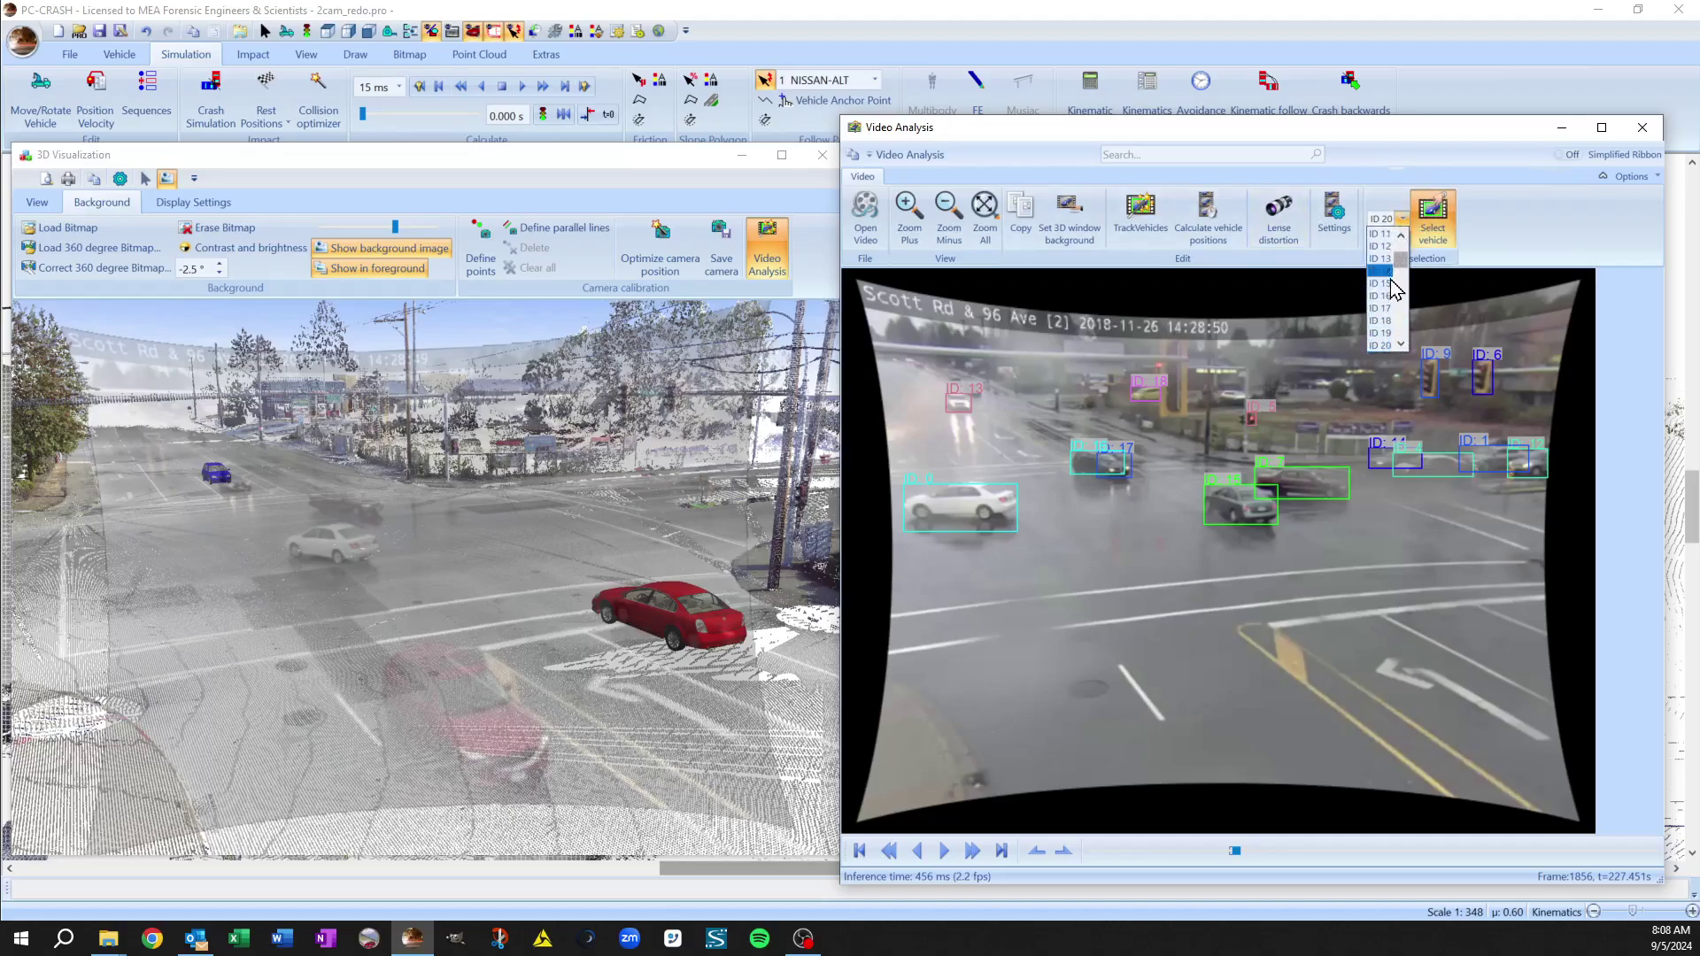
left_click(1382, 310)
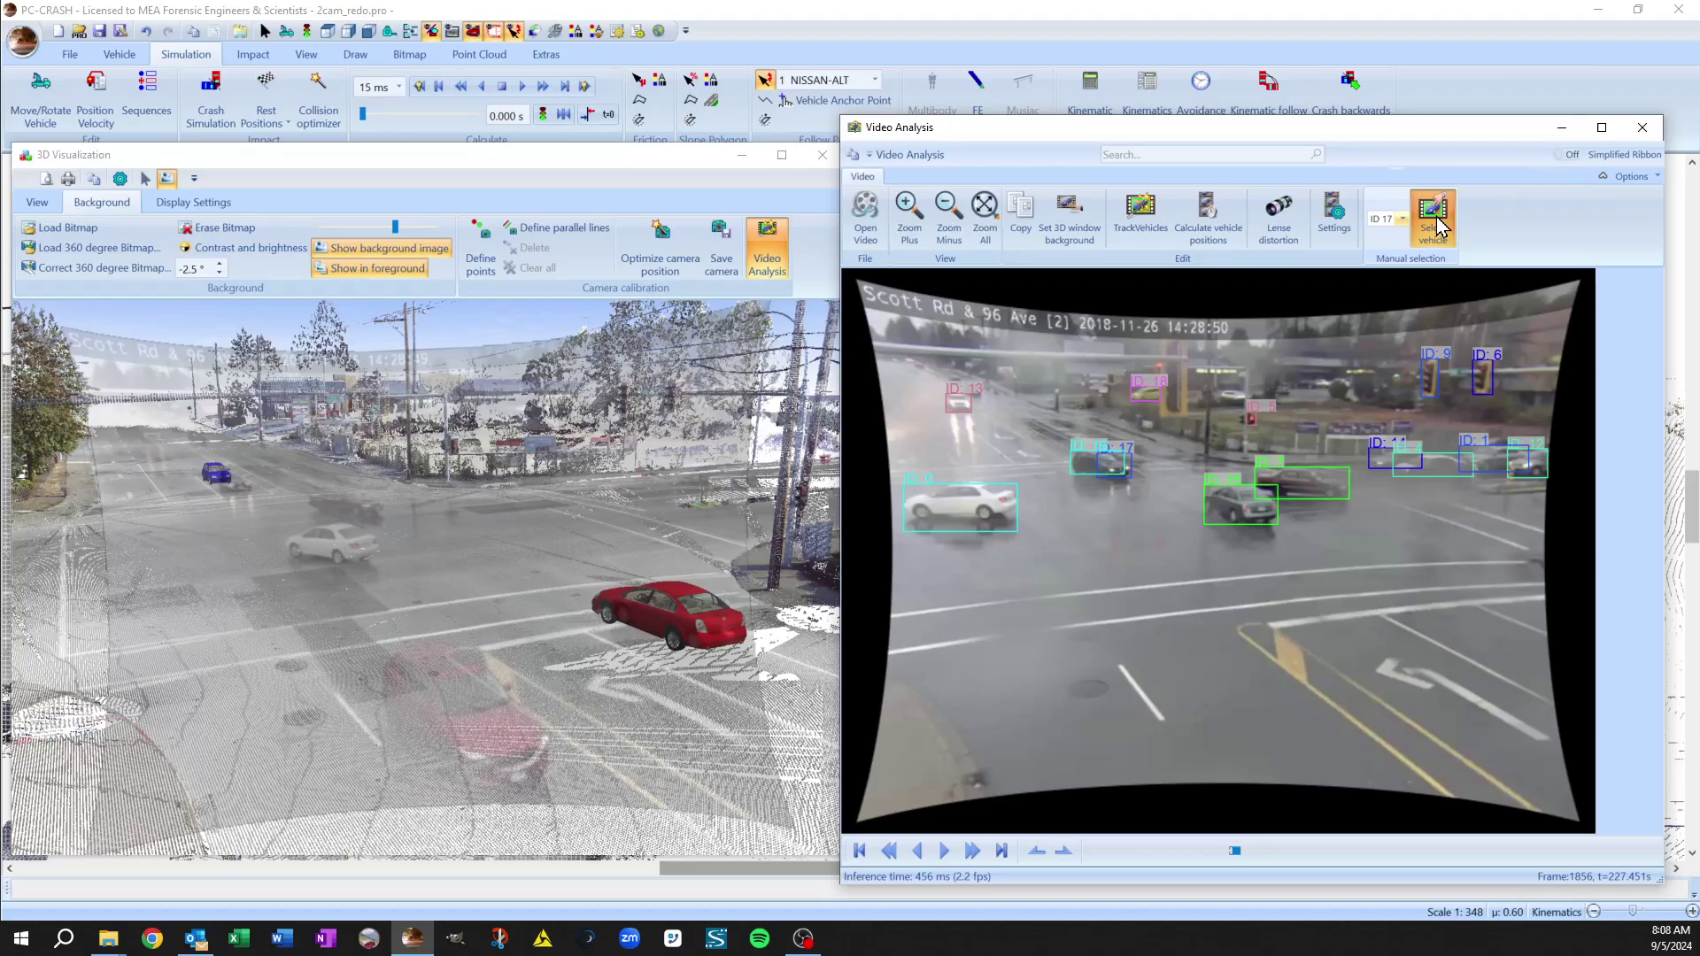
left_click(1434, 223)
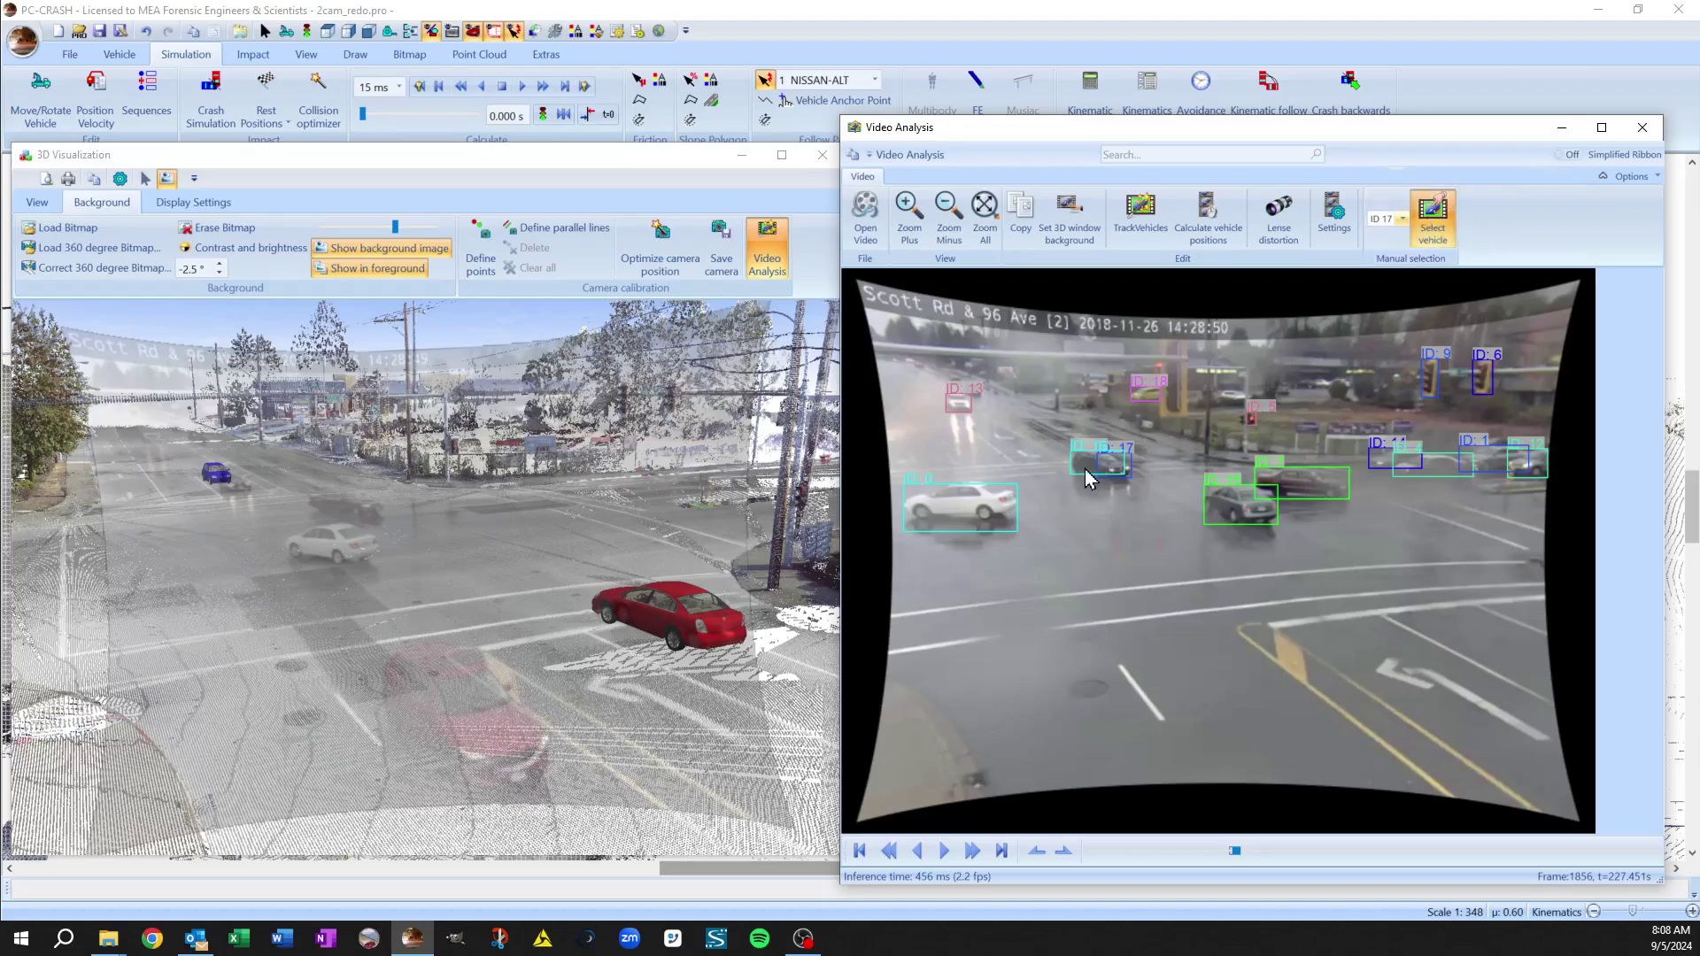
left_click(1129, 480)
- On earlier frames, draw a tracking box around the car, stepping back to frame 1849
left_click(915, 853)
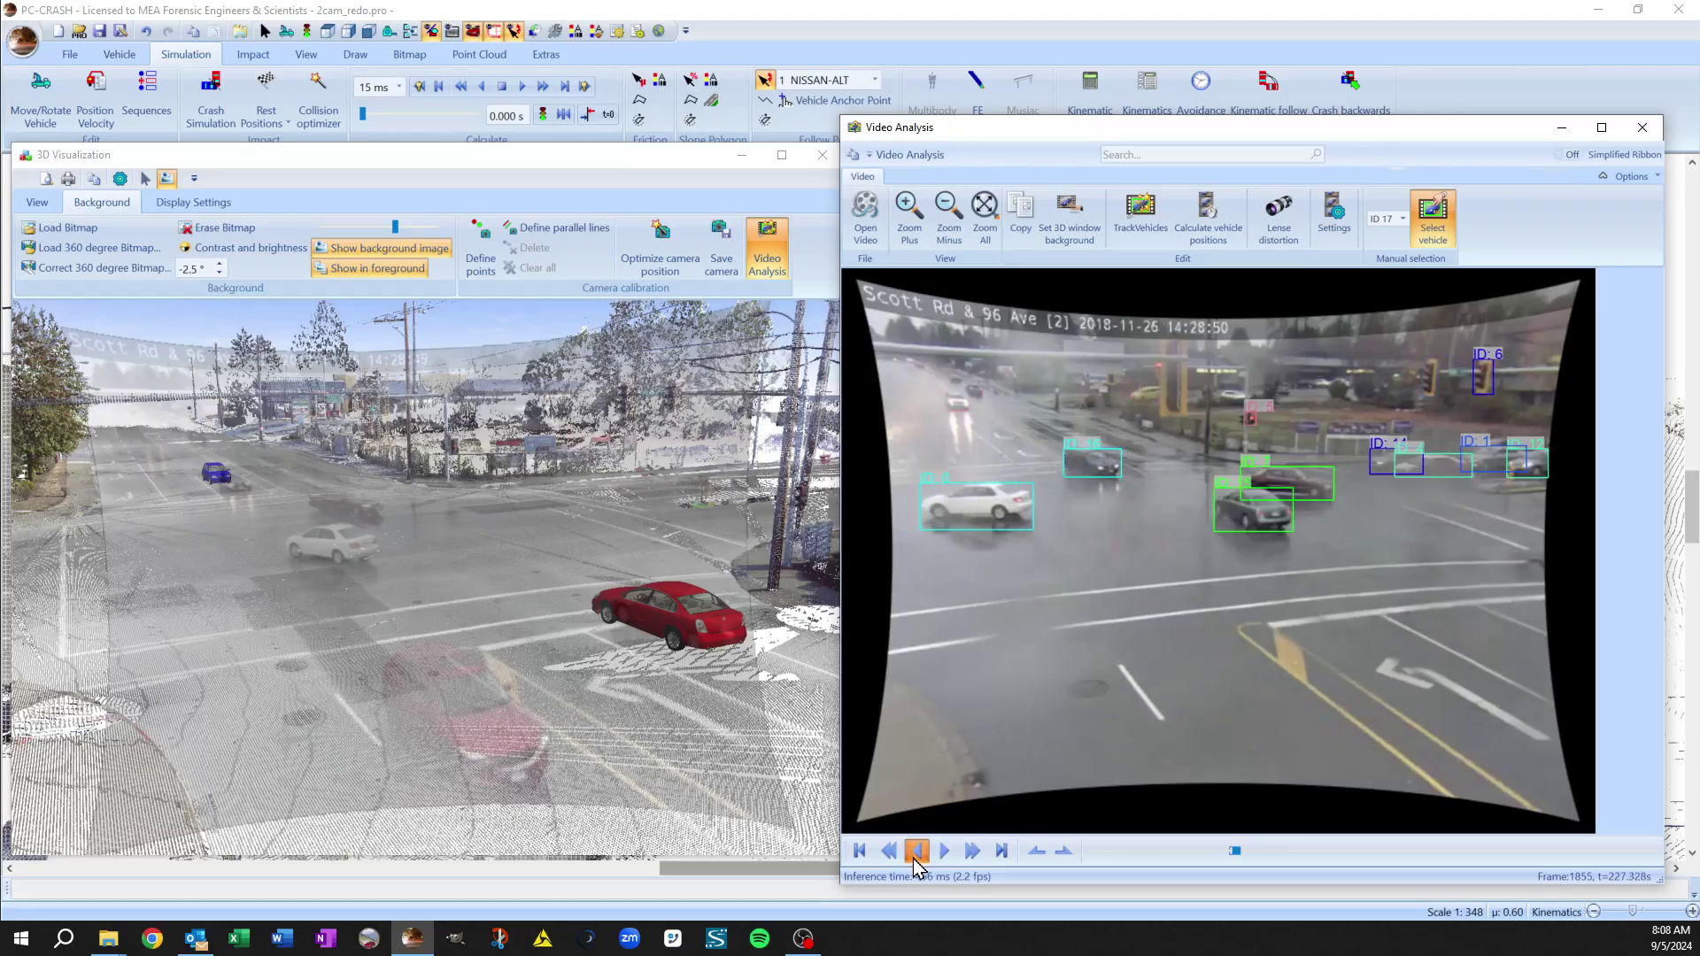
left_click(915, 852)
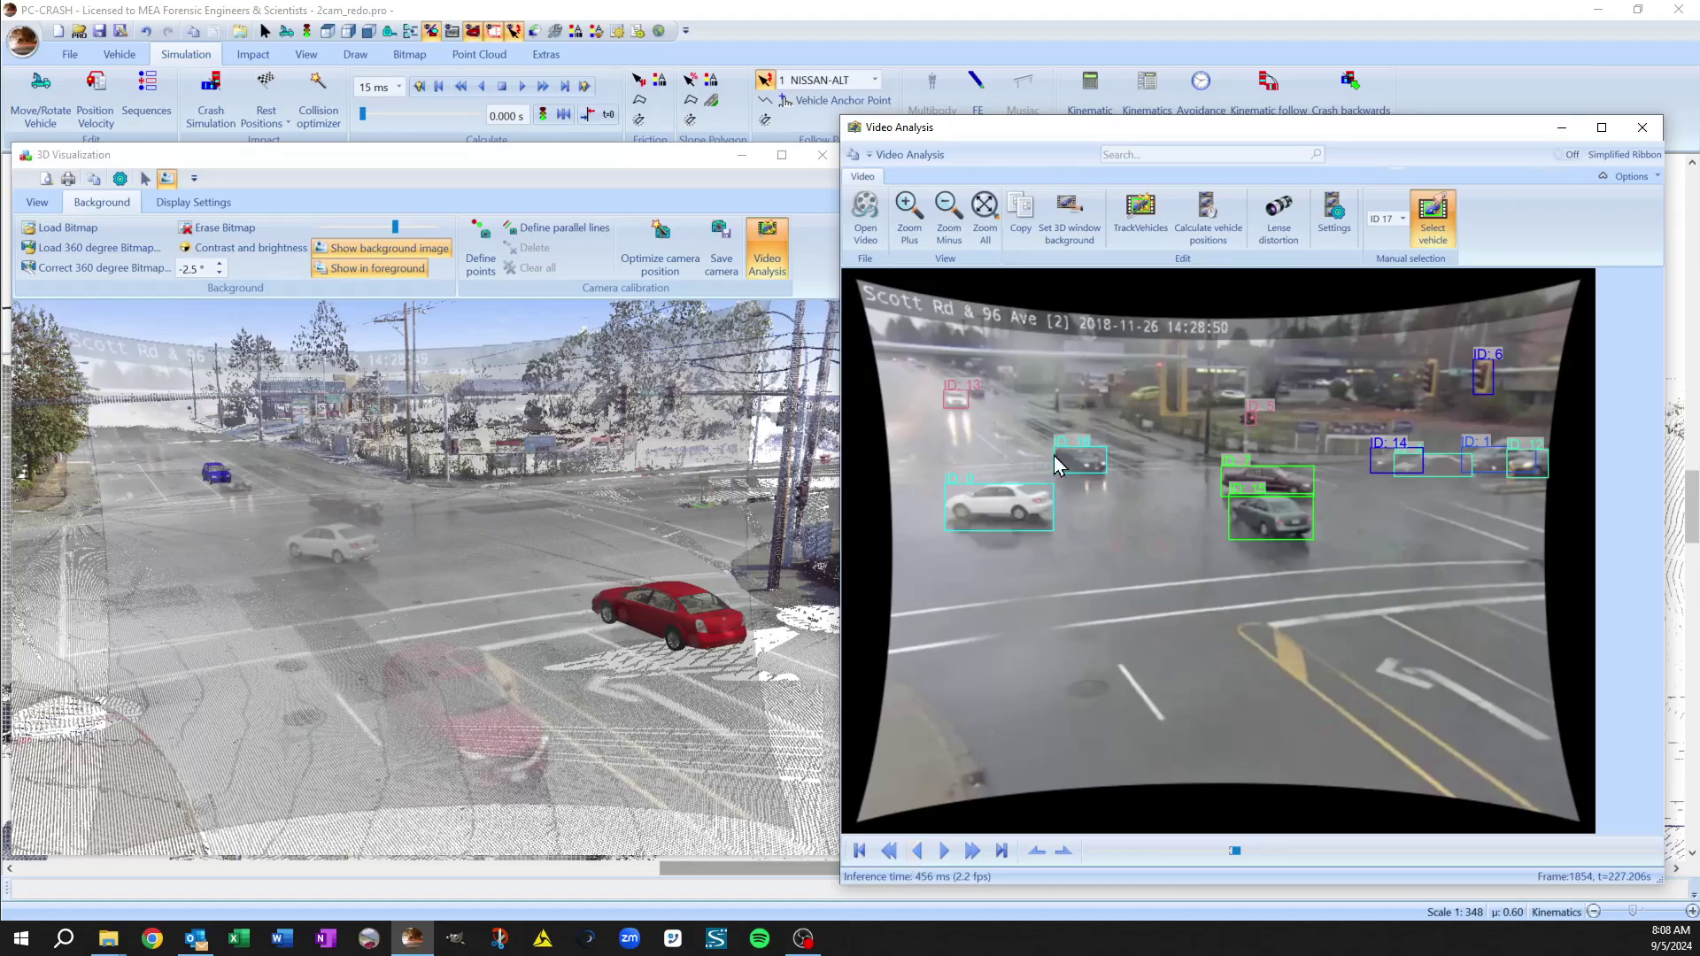
left_click_drag(1055, 449, 1105, 473)
left_click(916, 852)
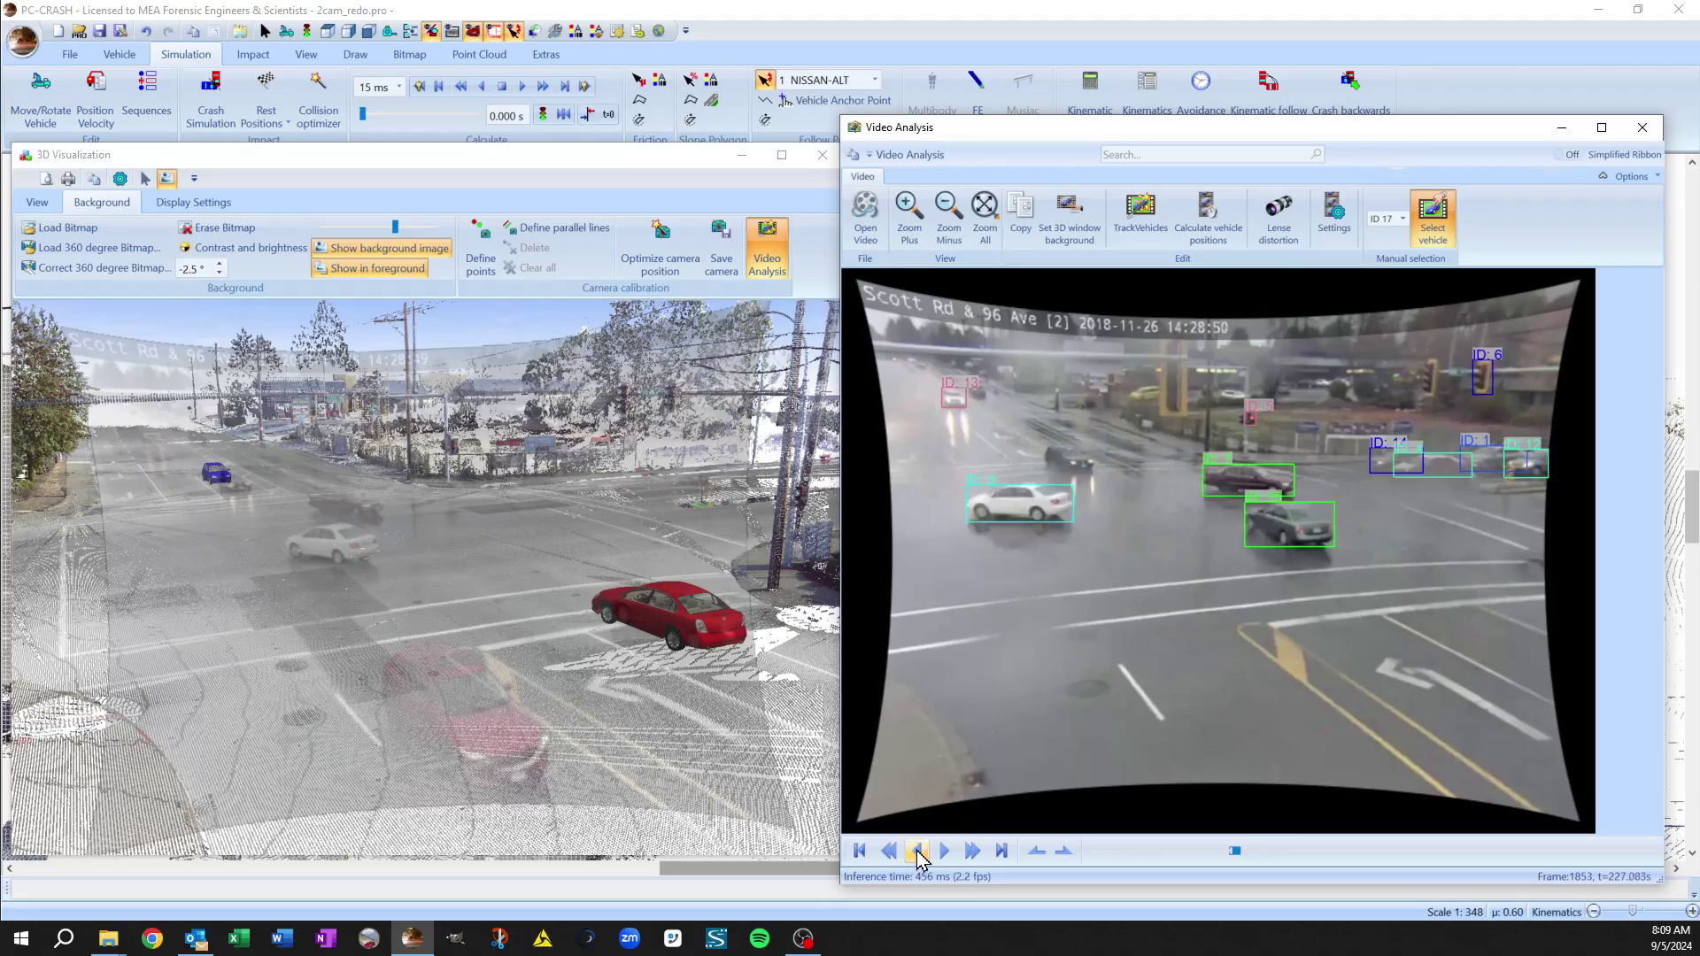
left_click(915, 853)
left_click(915, 853)
left_click(915, 852)
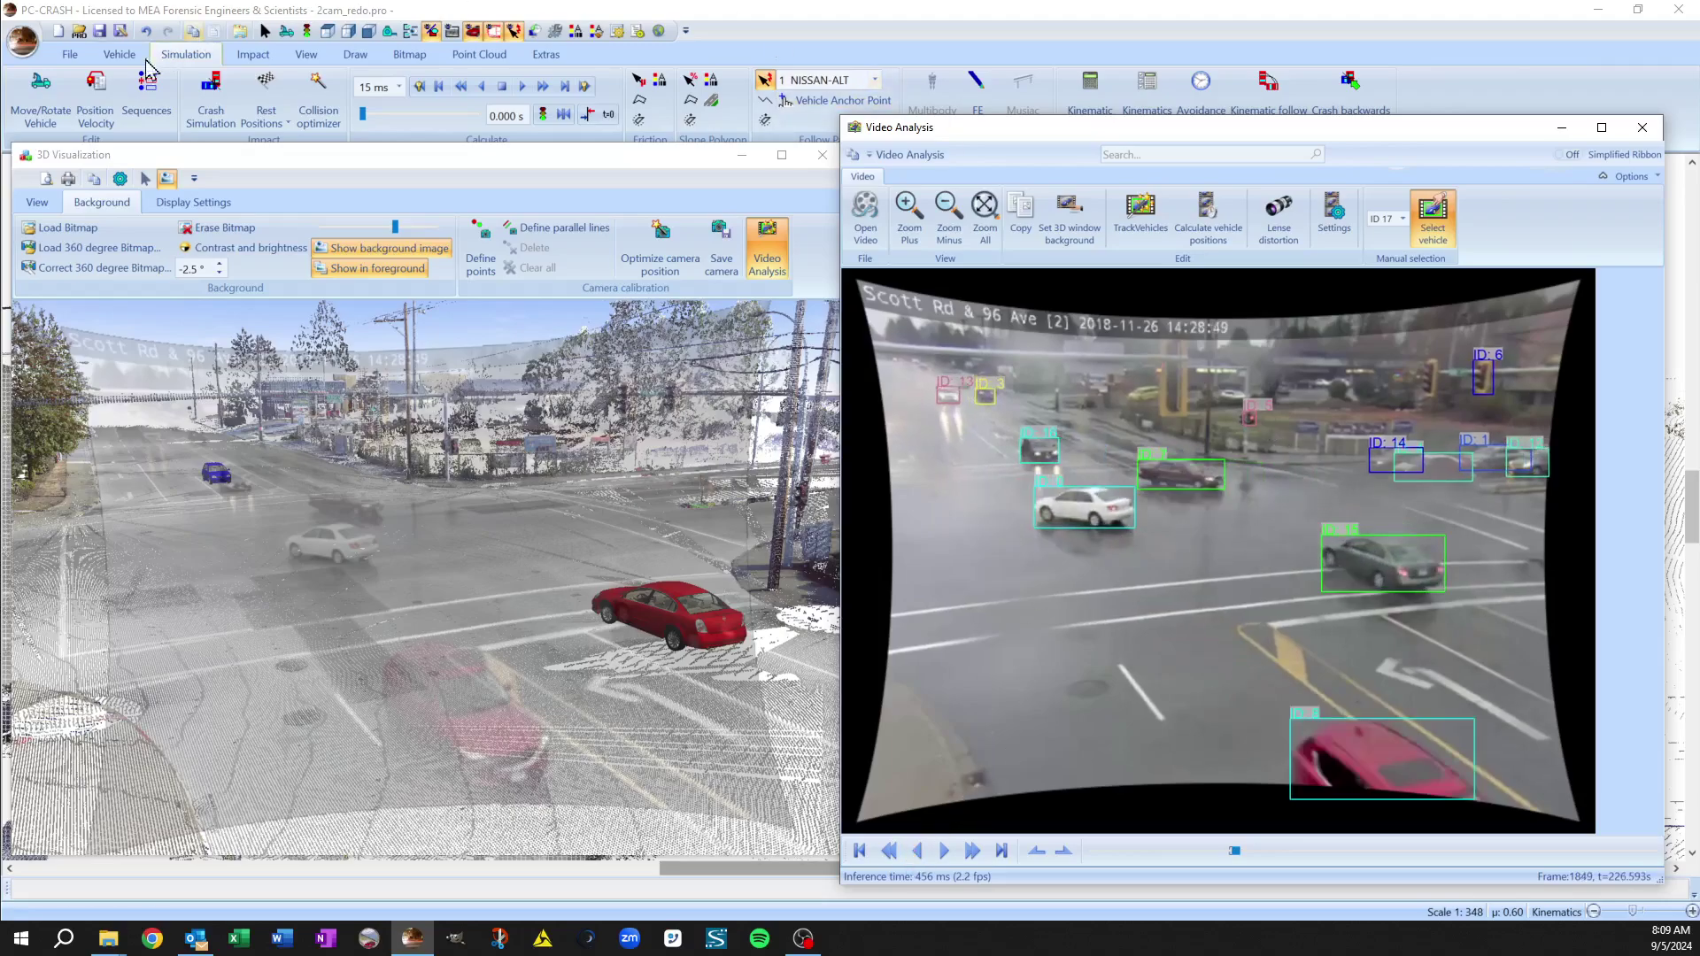
- Reopen the recent project 2cam_redo.pro without saving changes
left_click(51, 51)
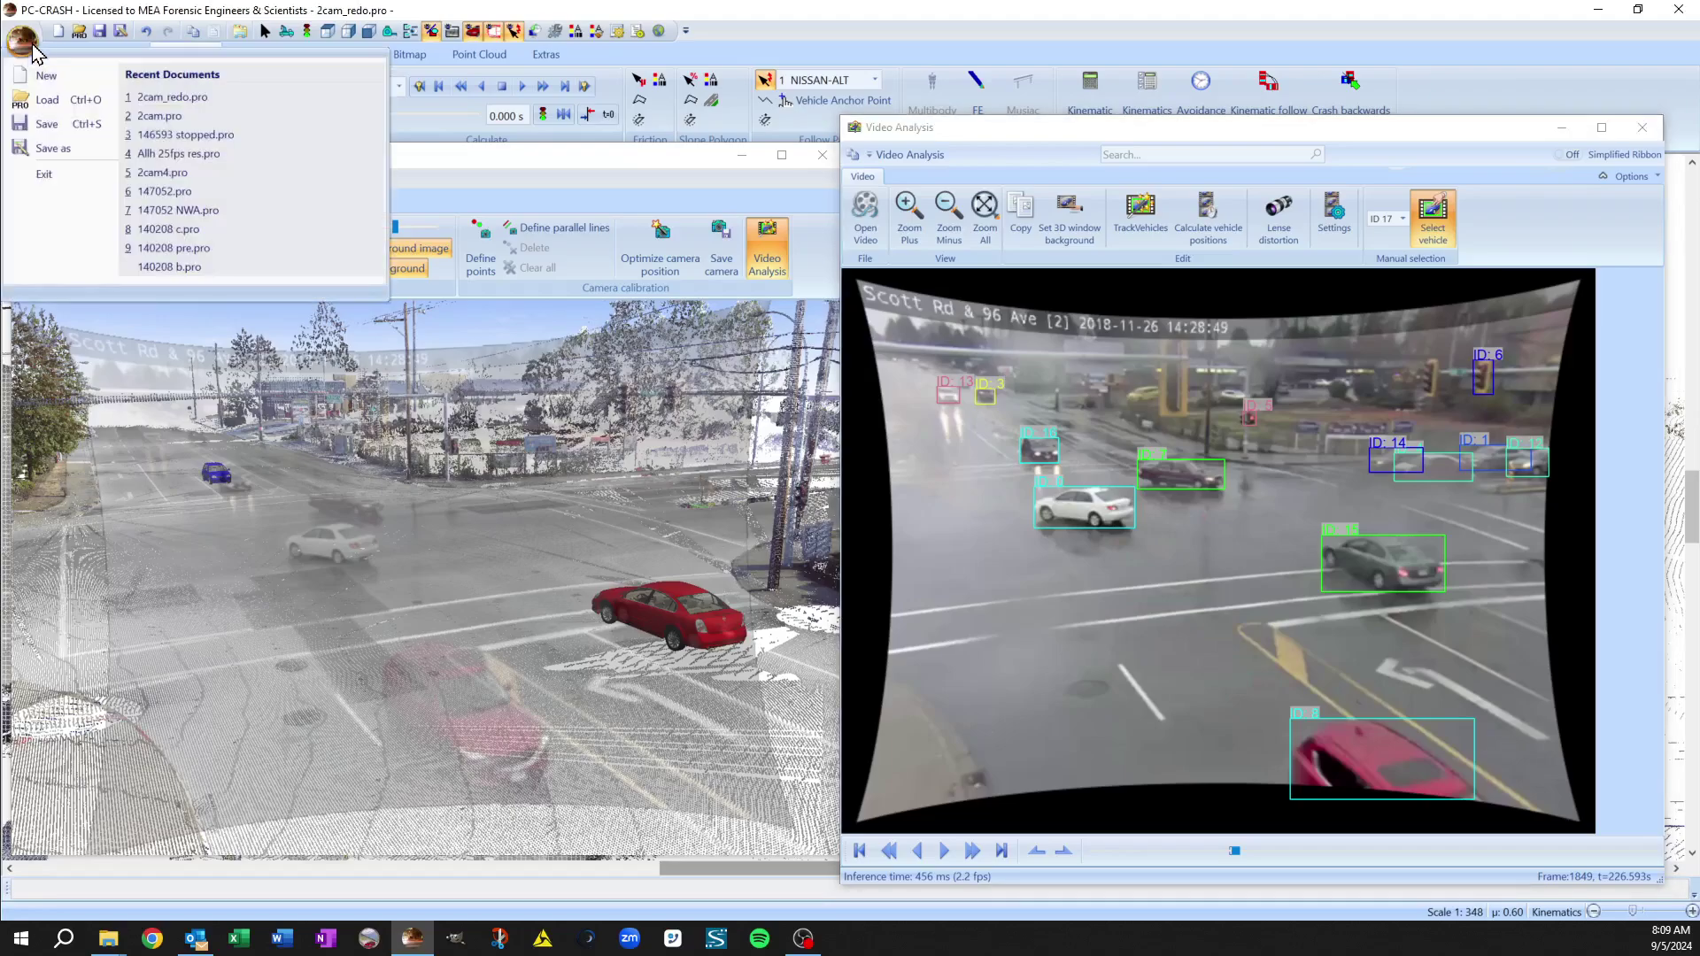
left_click(162, 99)
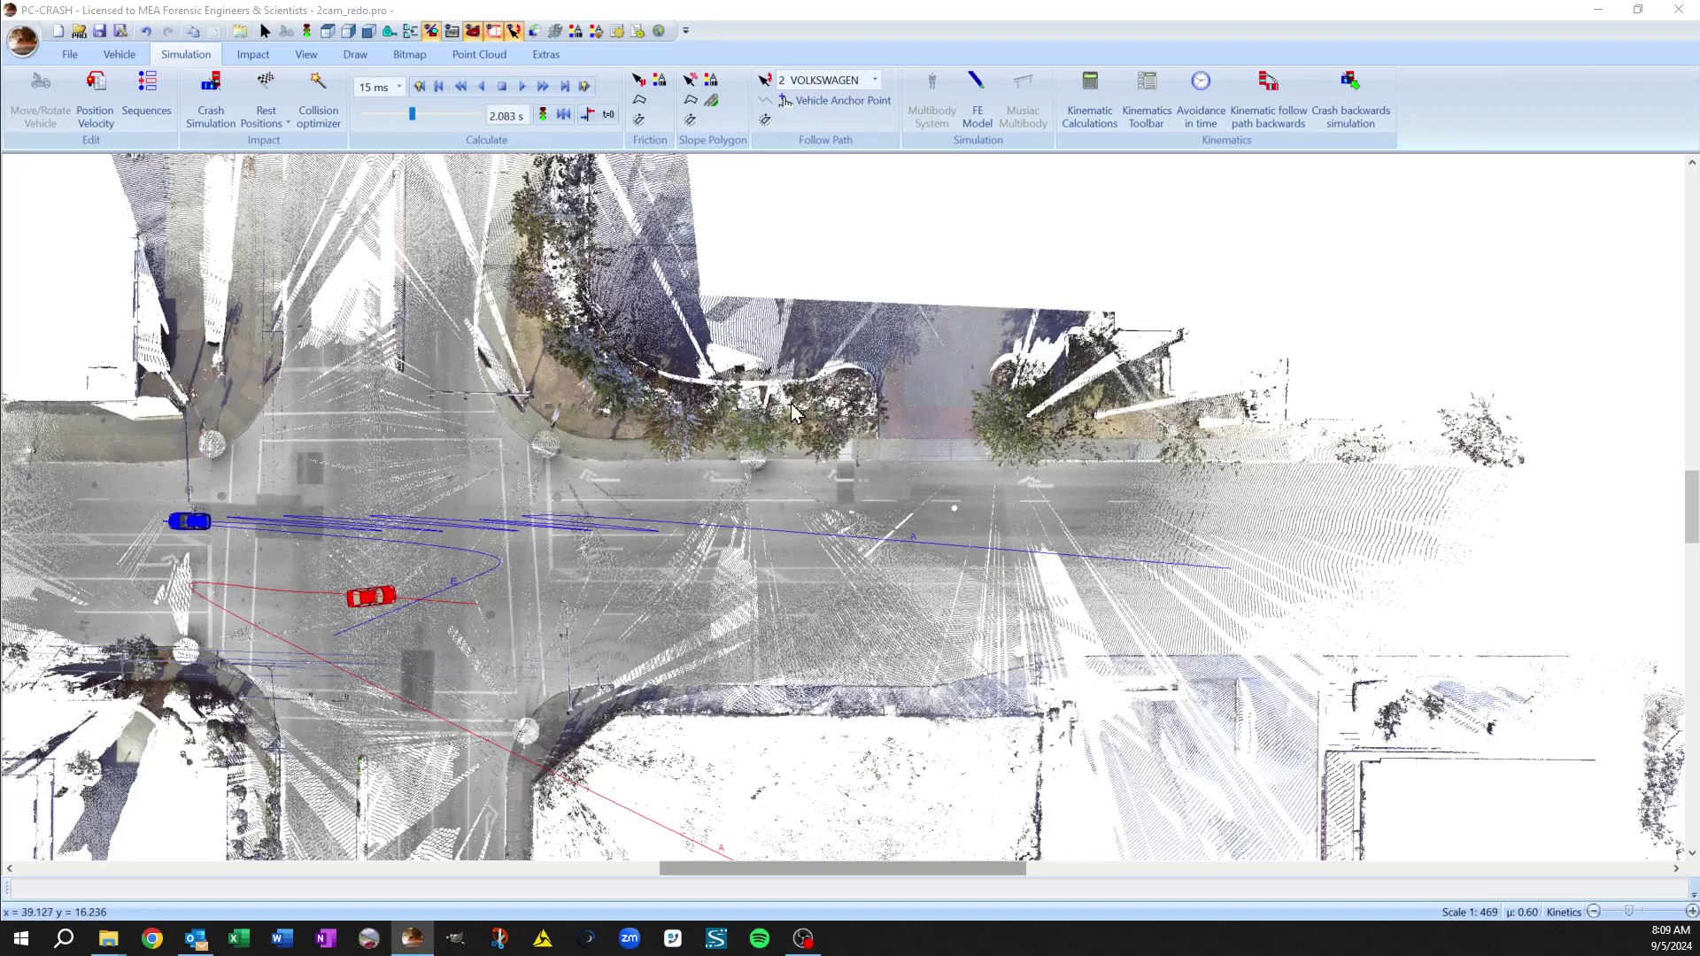
- Open the 3D view with F3, adjust the background image blend, and bring up Video Analysis
key("F3")
left_click(378, 227)
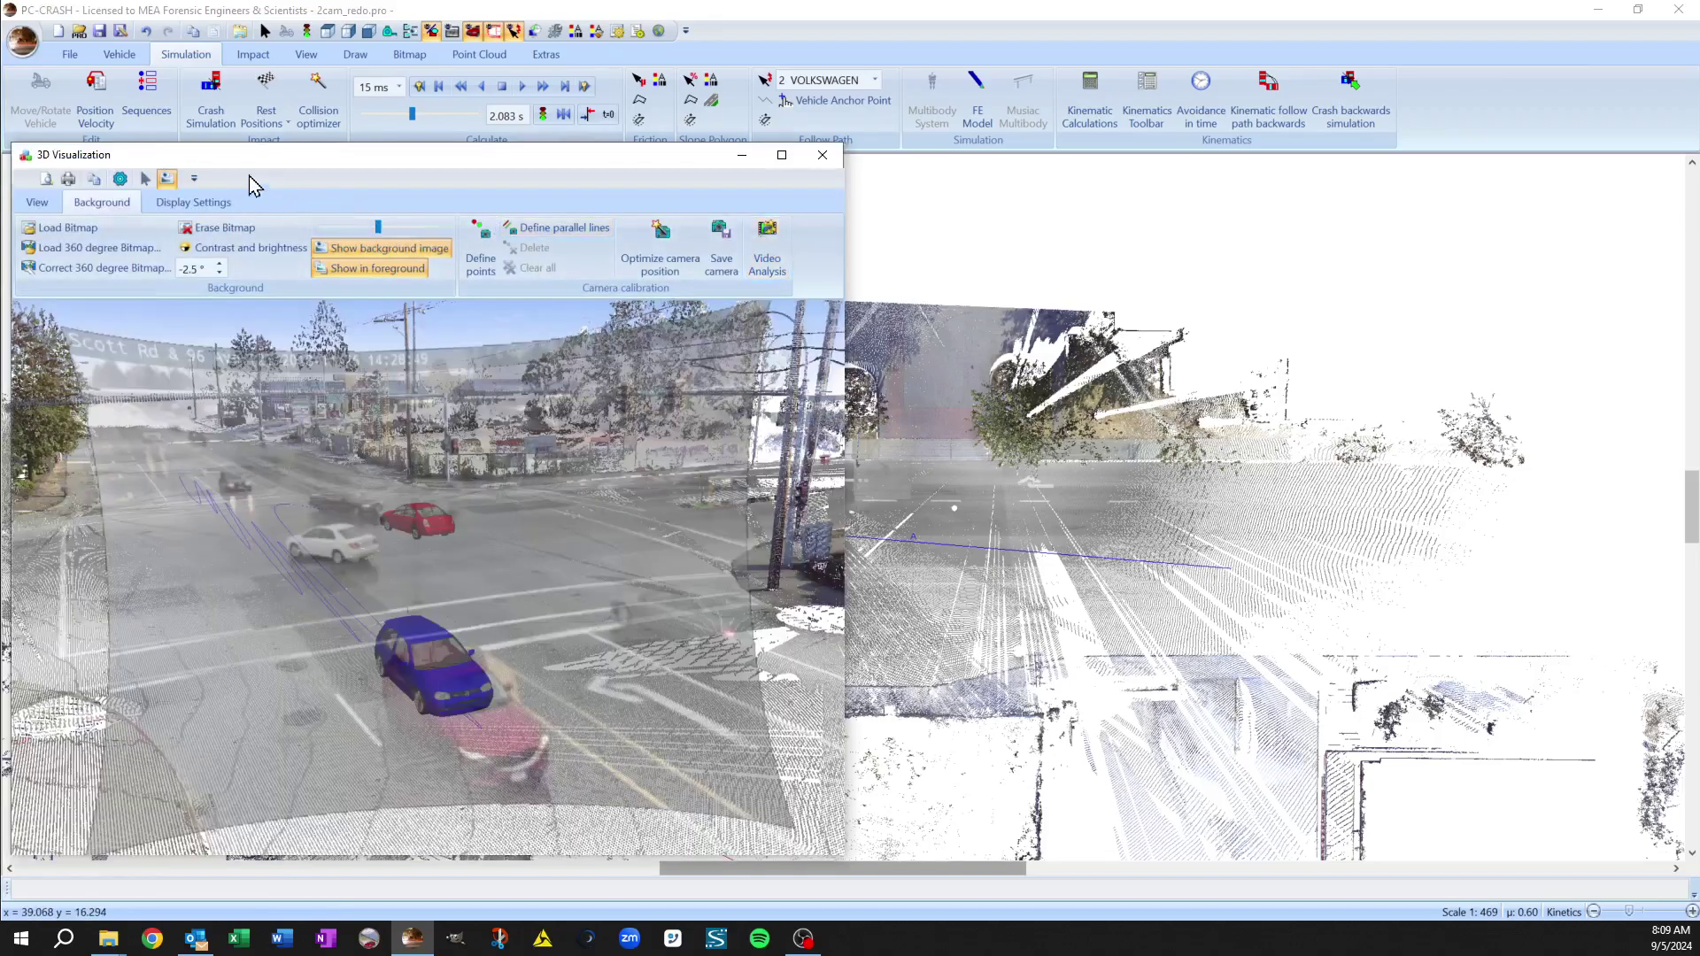
left_click(767, 257)
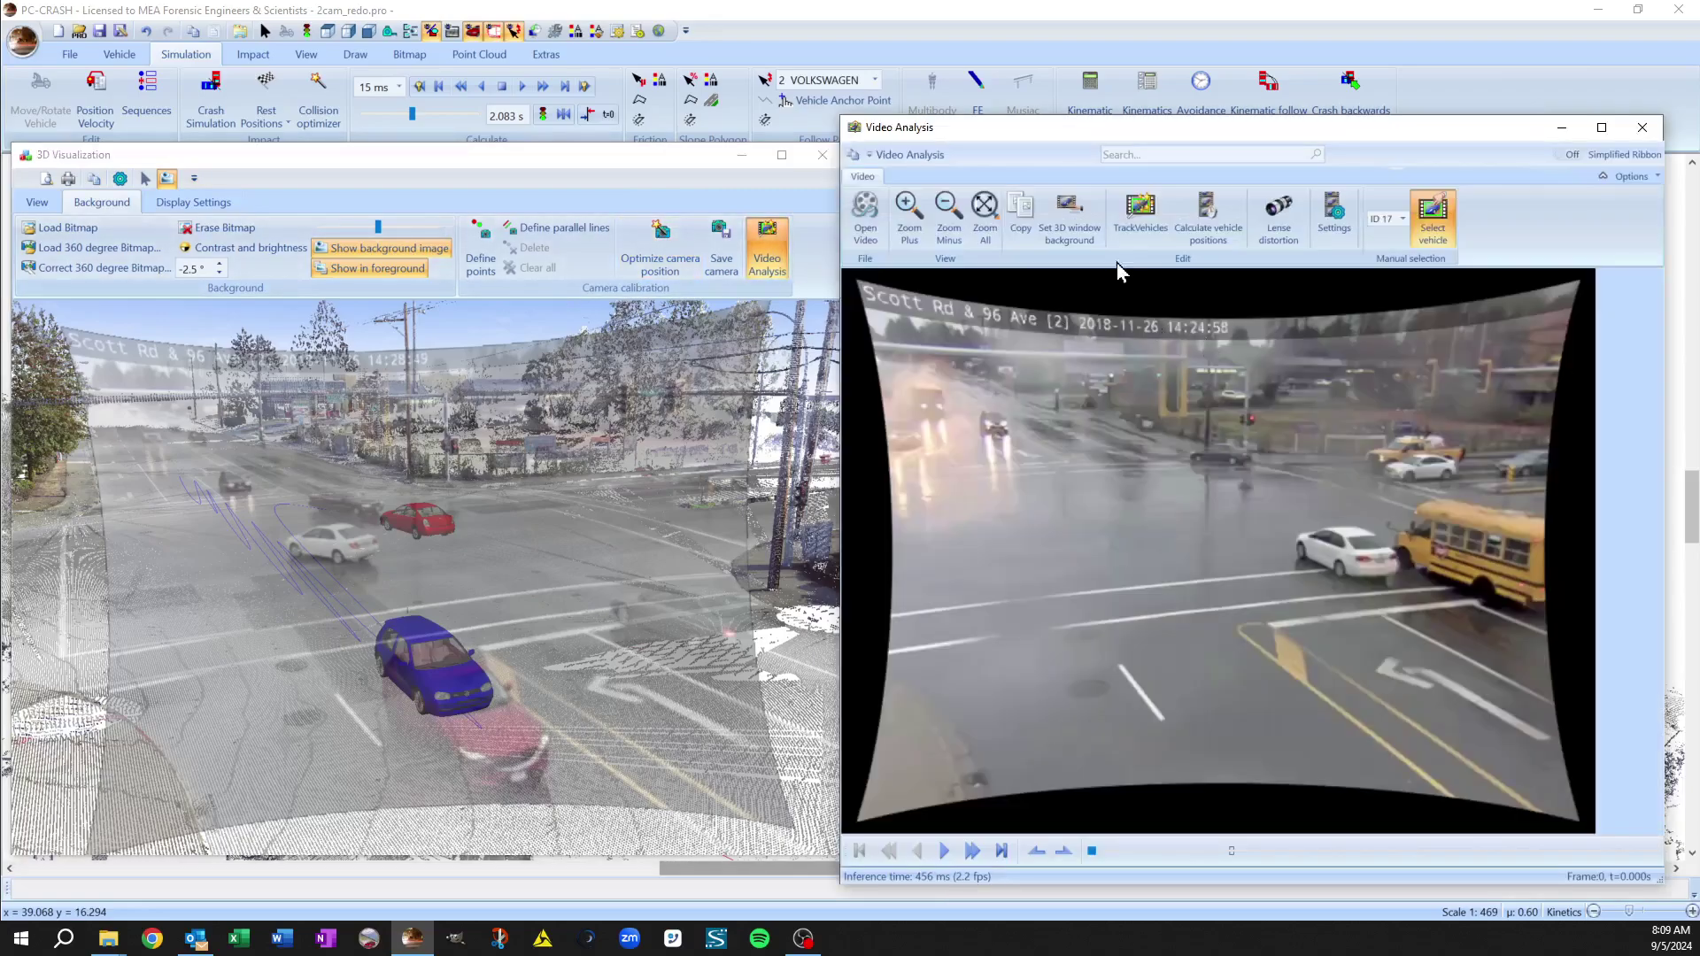
- Jump to the last video frame and step back toward the crash at frame 1848
left_click(1002, 851)
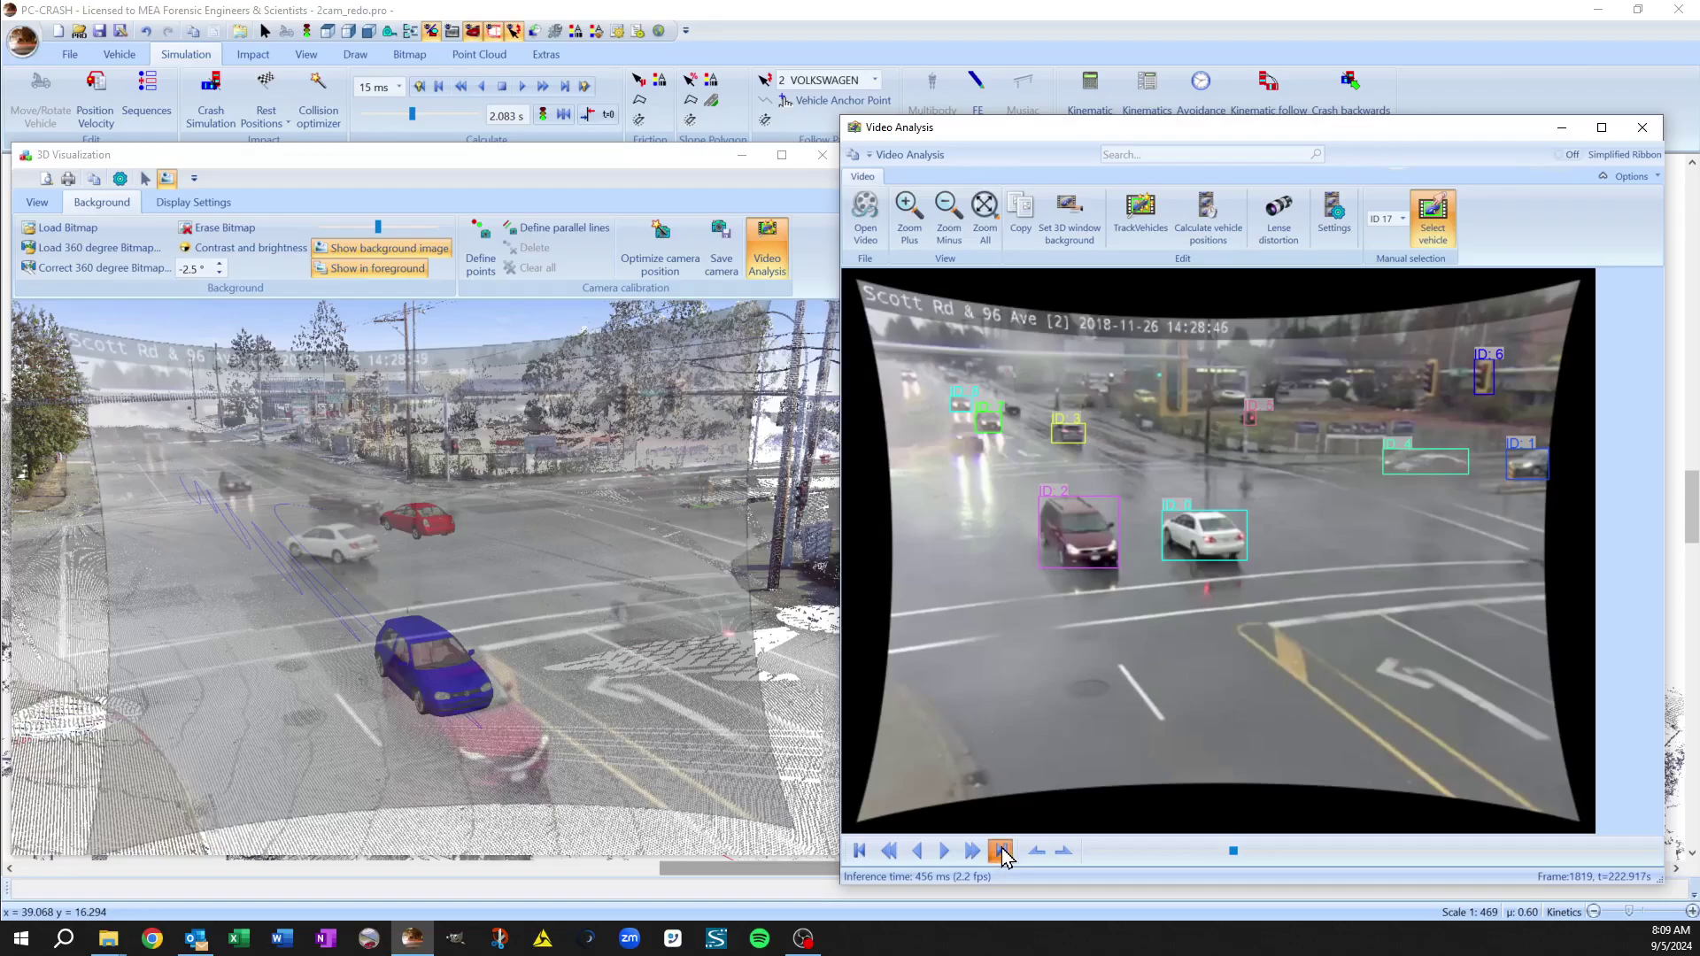
left_click(1002, 851)
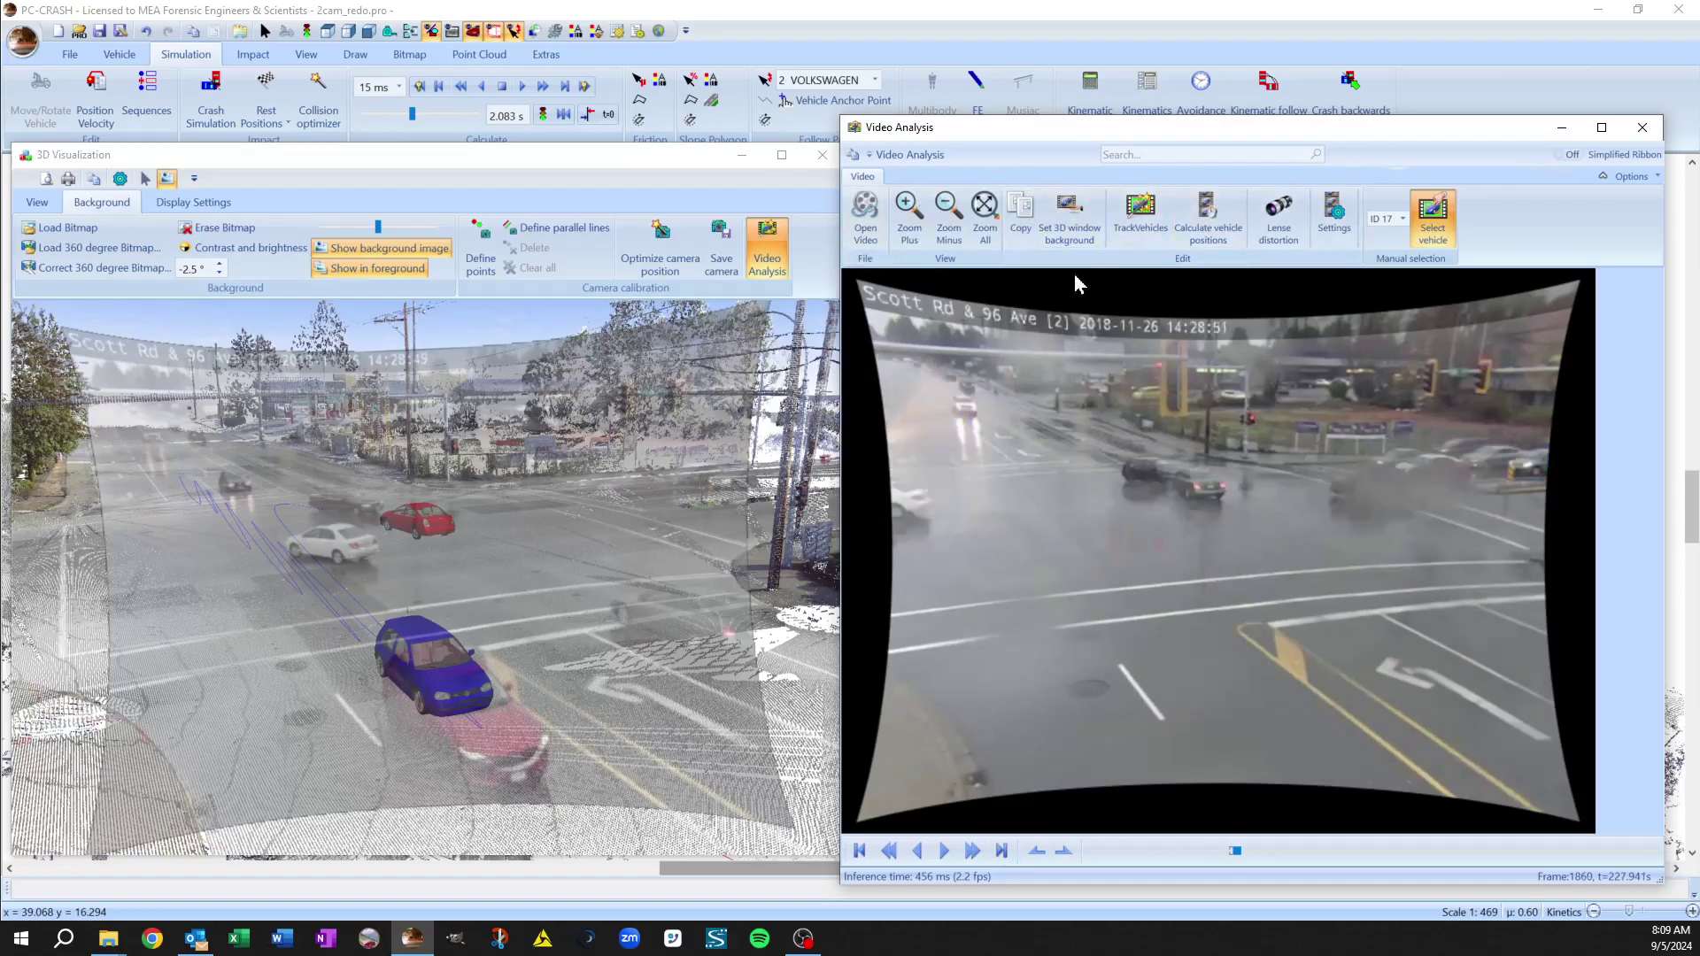
left_click(917, 851)
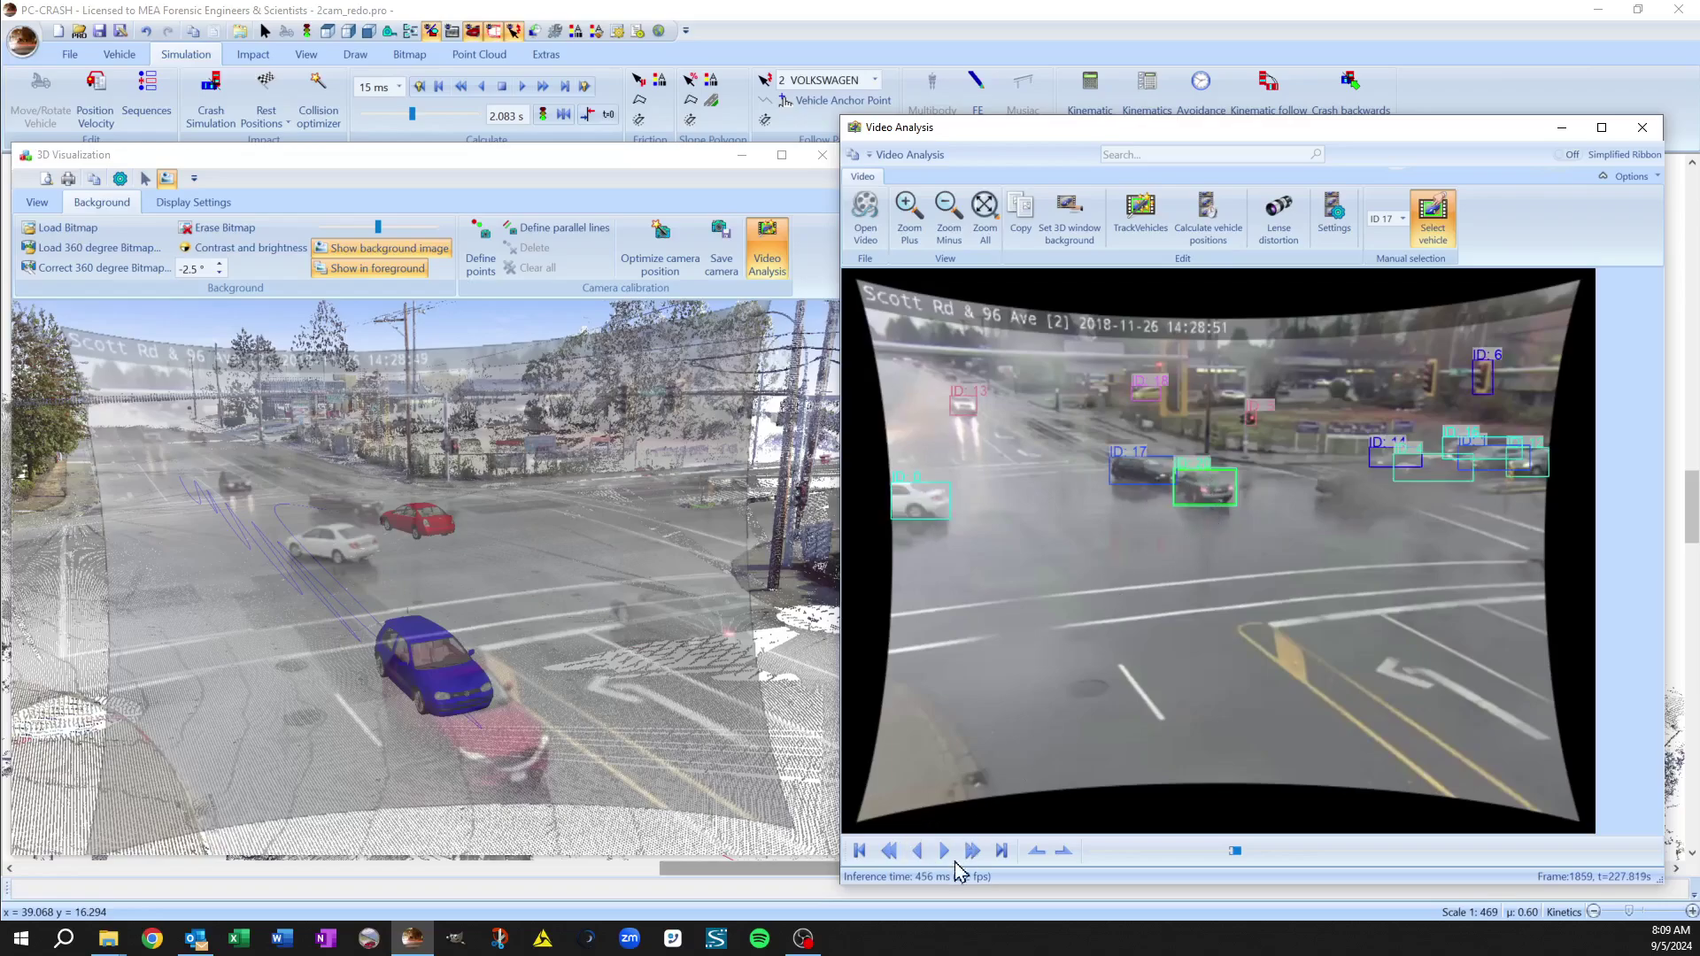
left_click(918, 852)
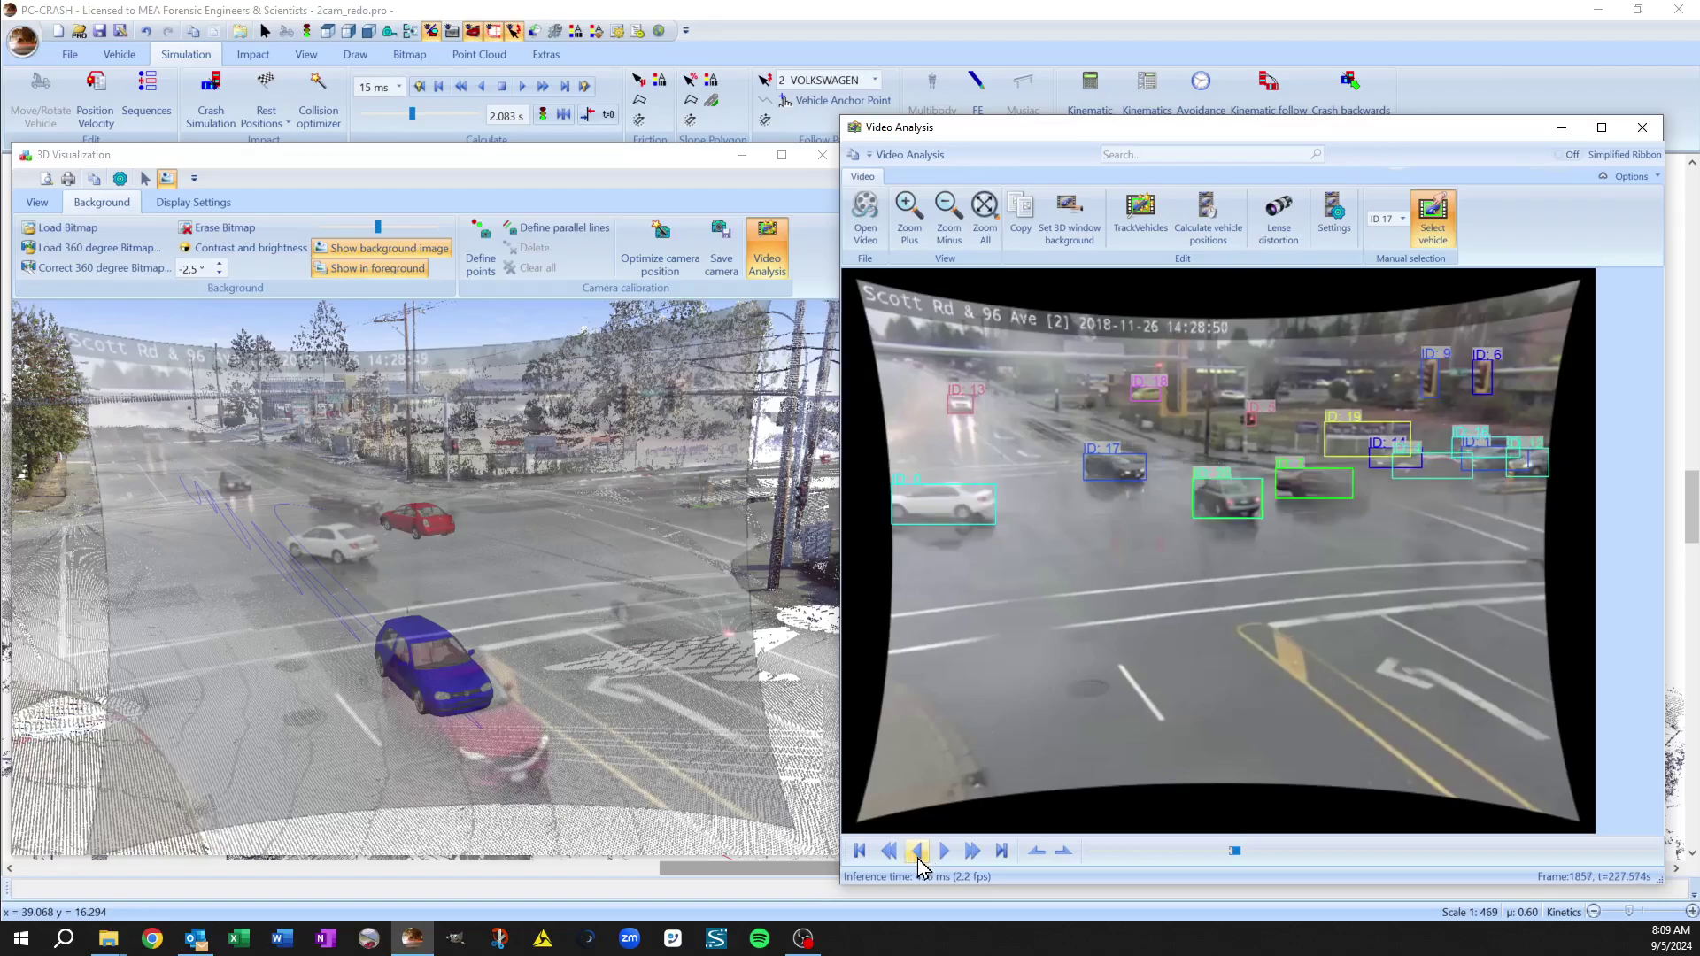
left_click(918, 857)
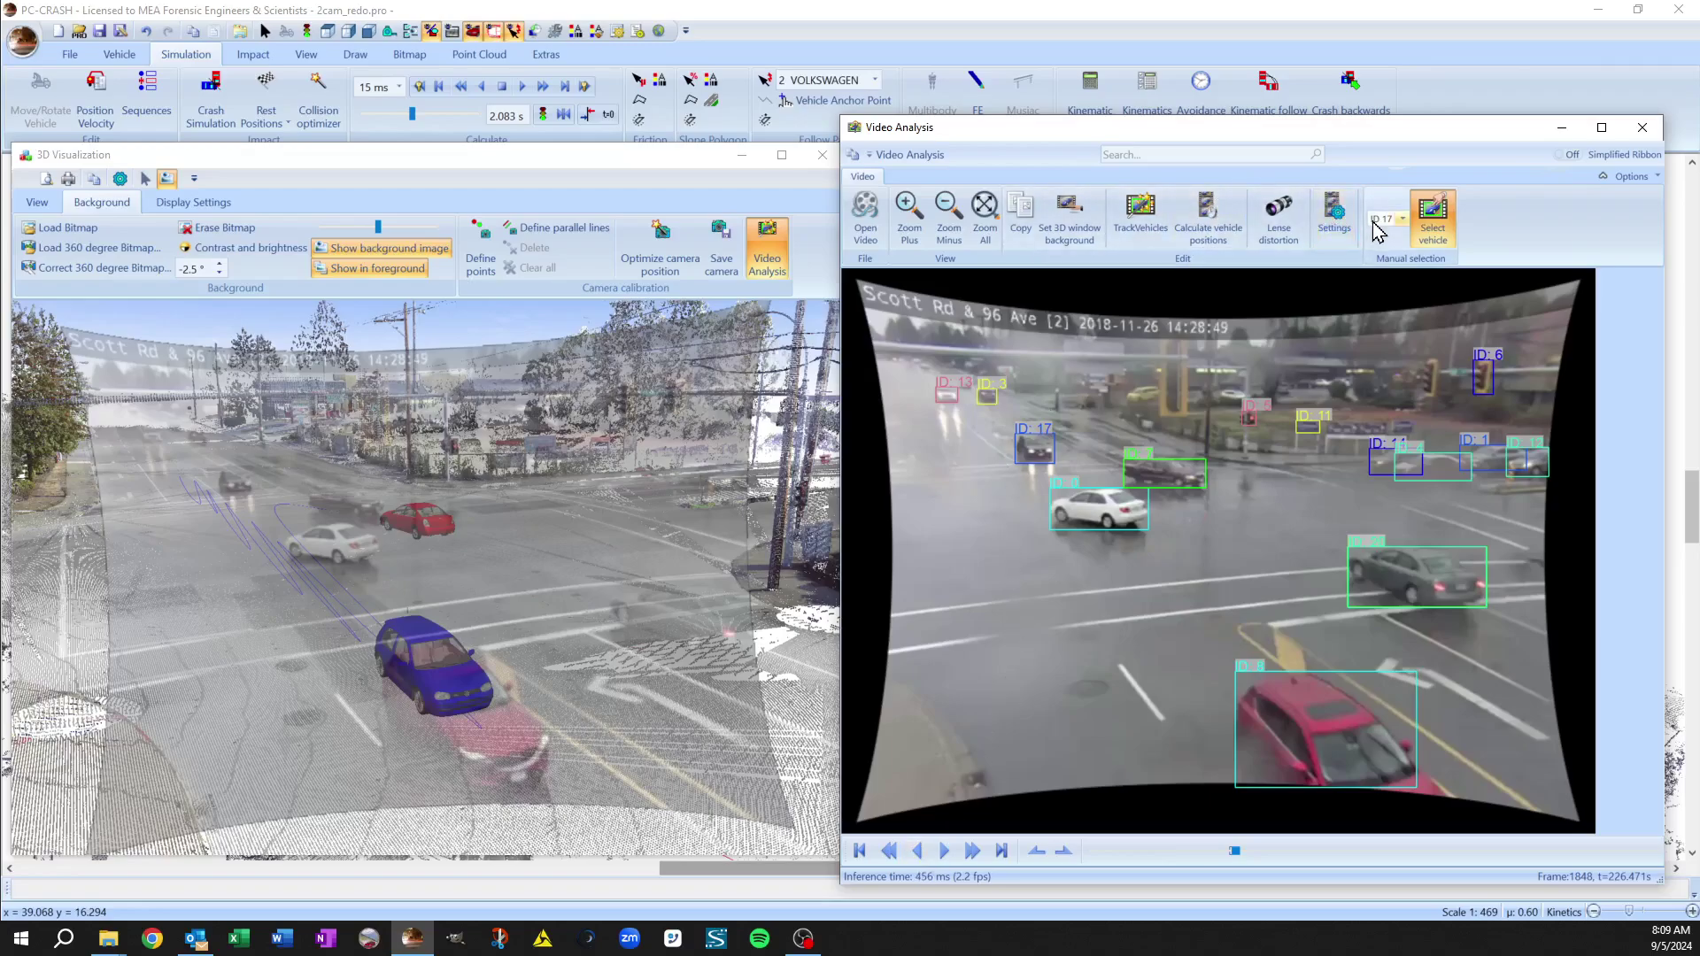
- In Calculate vehicle positions, assign track ID 20 to the NISSAN-ALTIMA and apply it
left_click(1210, 218)
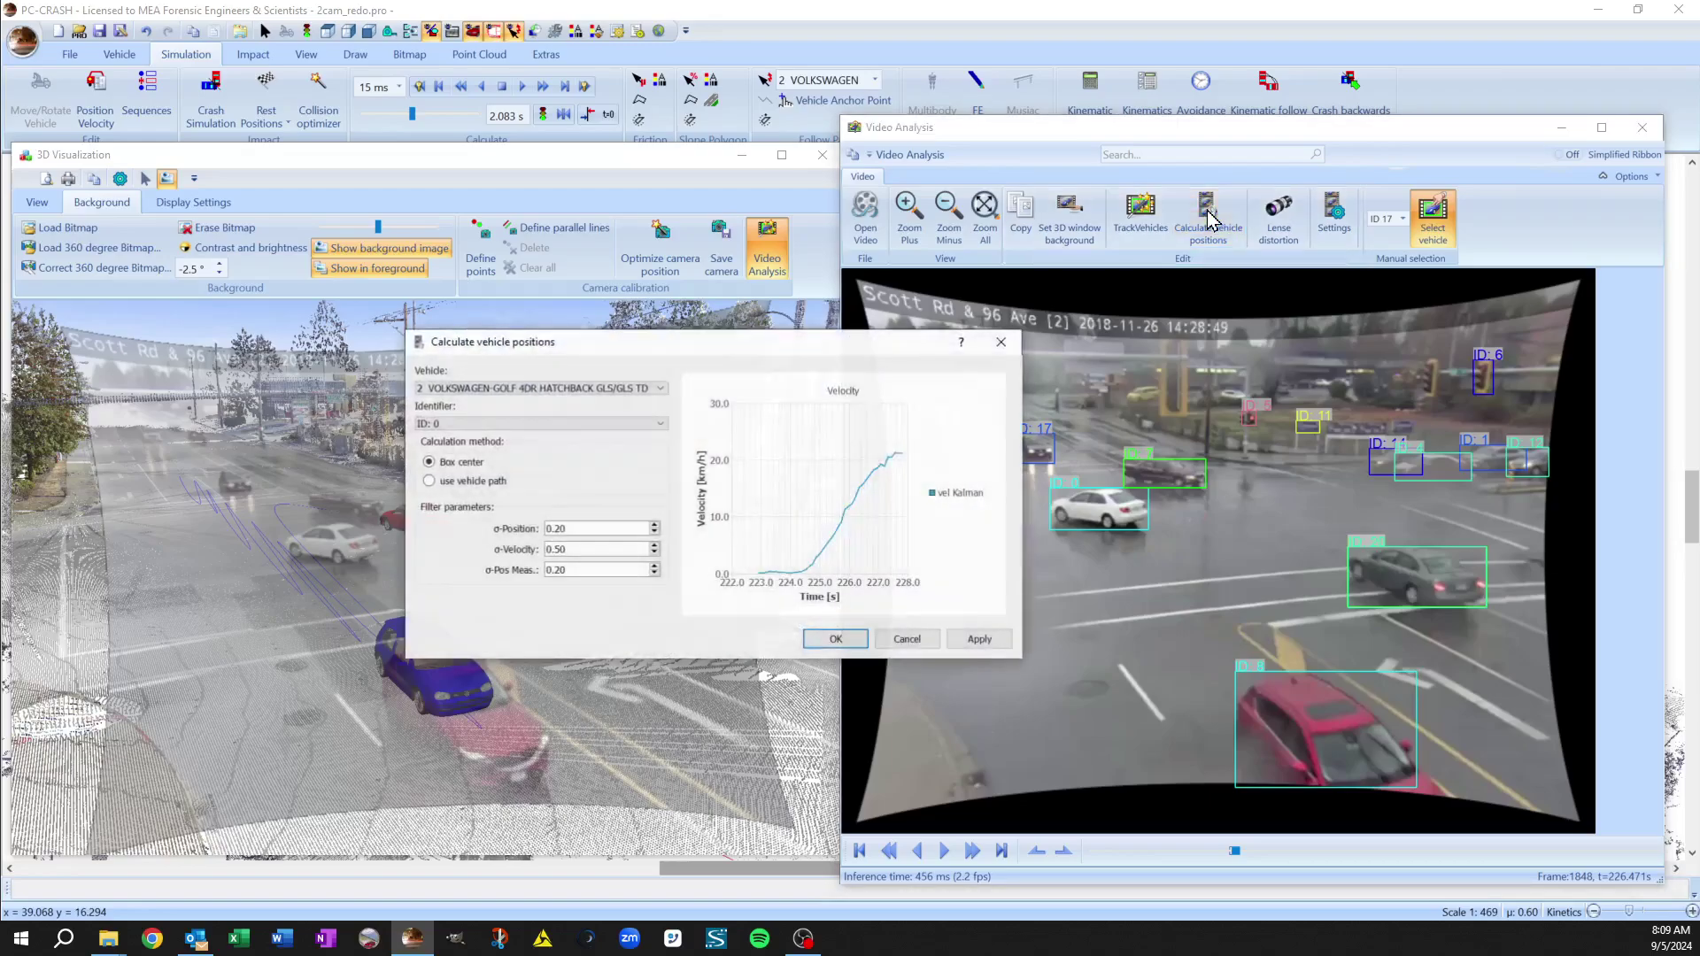
left_click(624, 387)
left_click(554, 401)
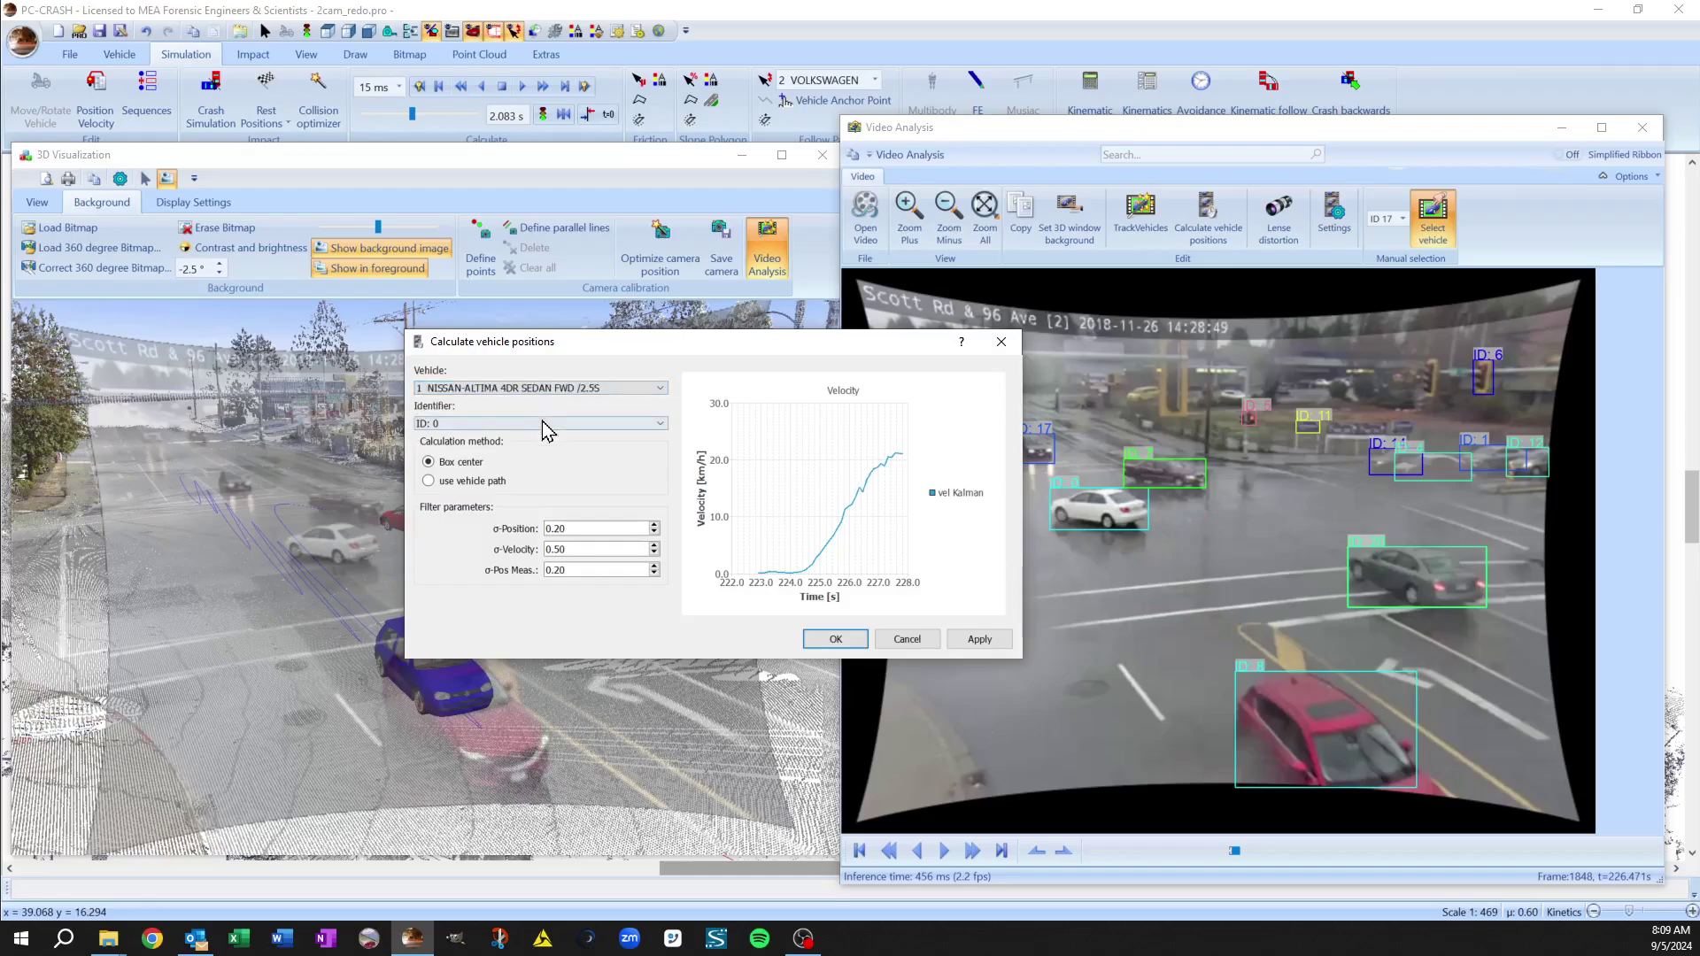
left_click(540, 424)
scroll(562, 523, "down", 5)
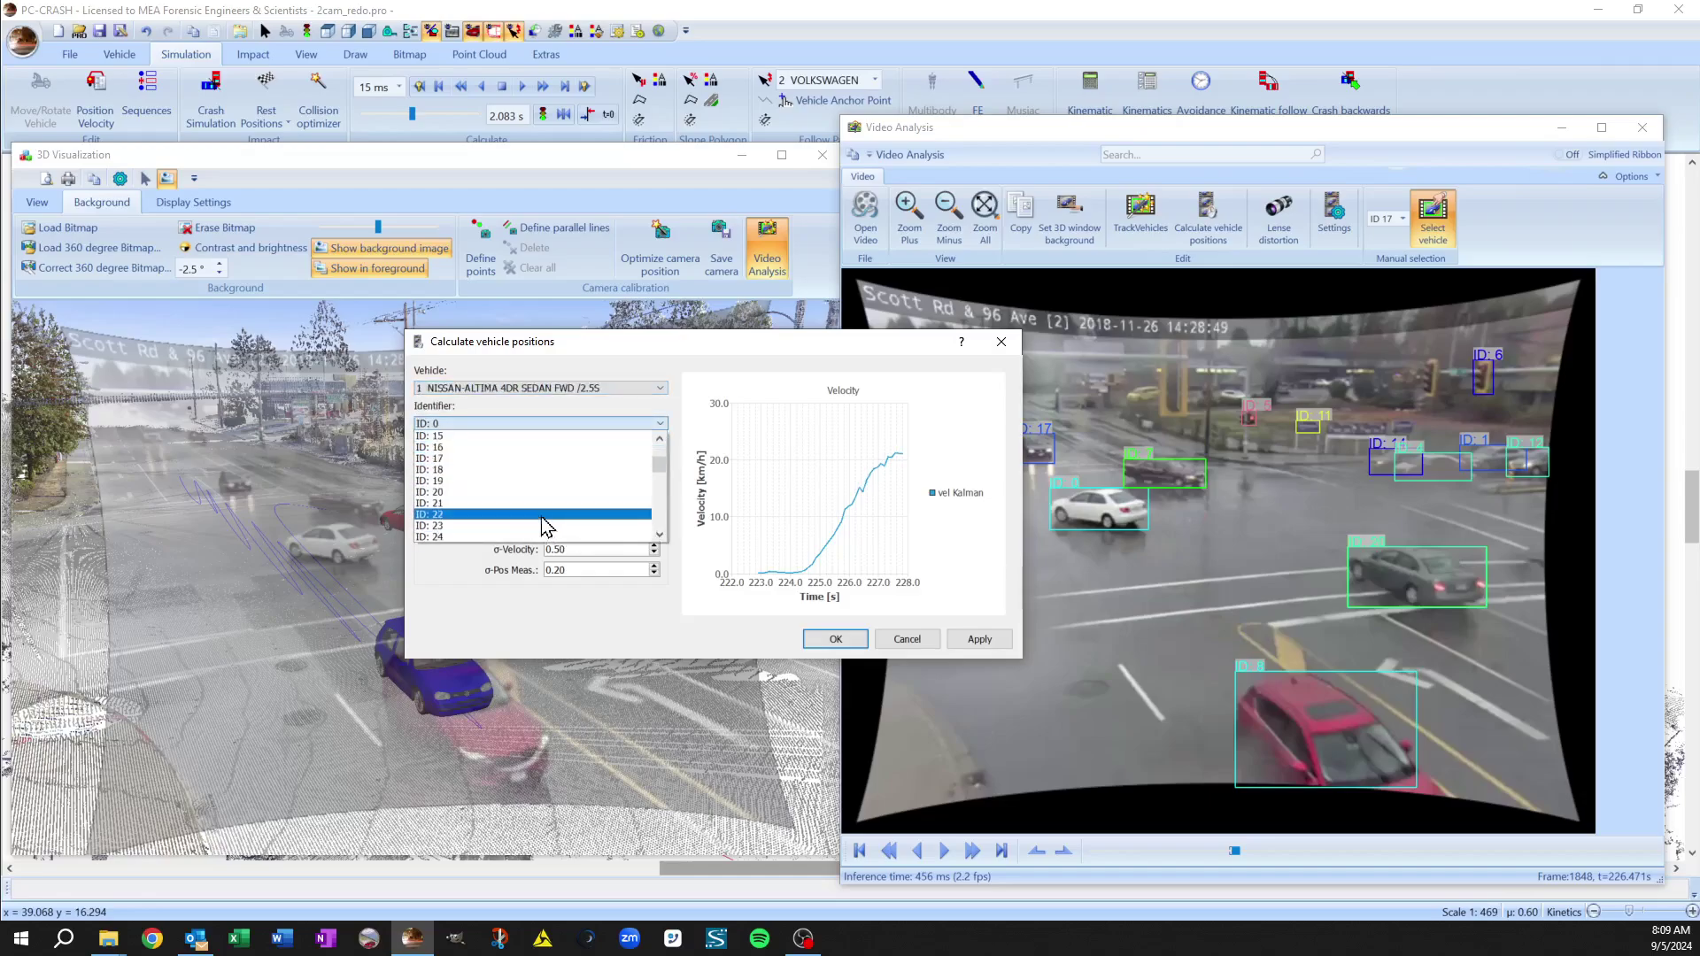
left_click(486, 481)
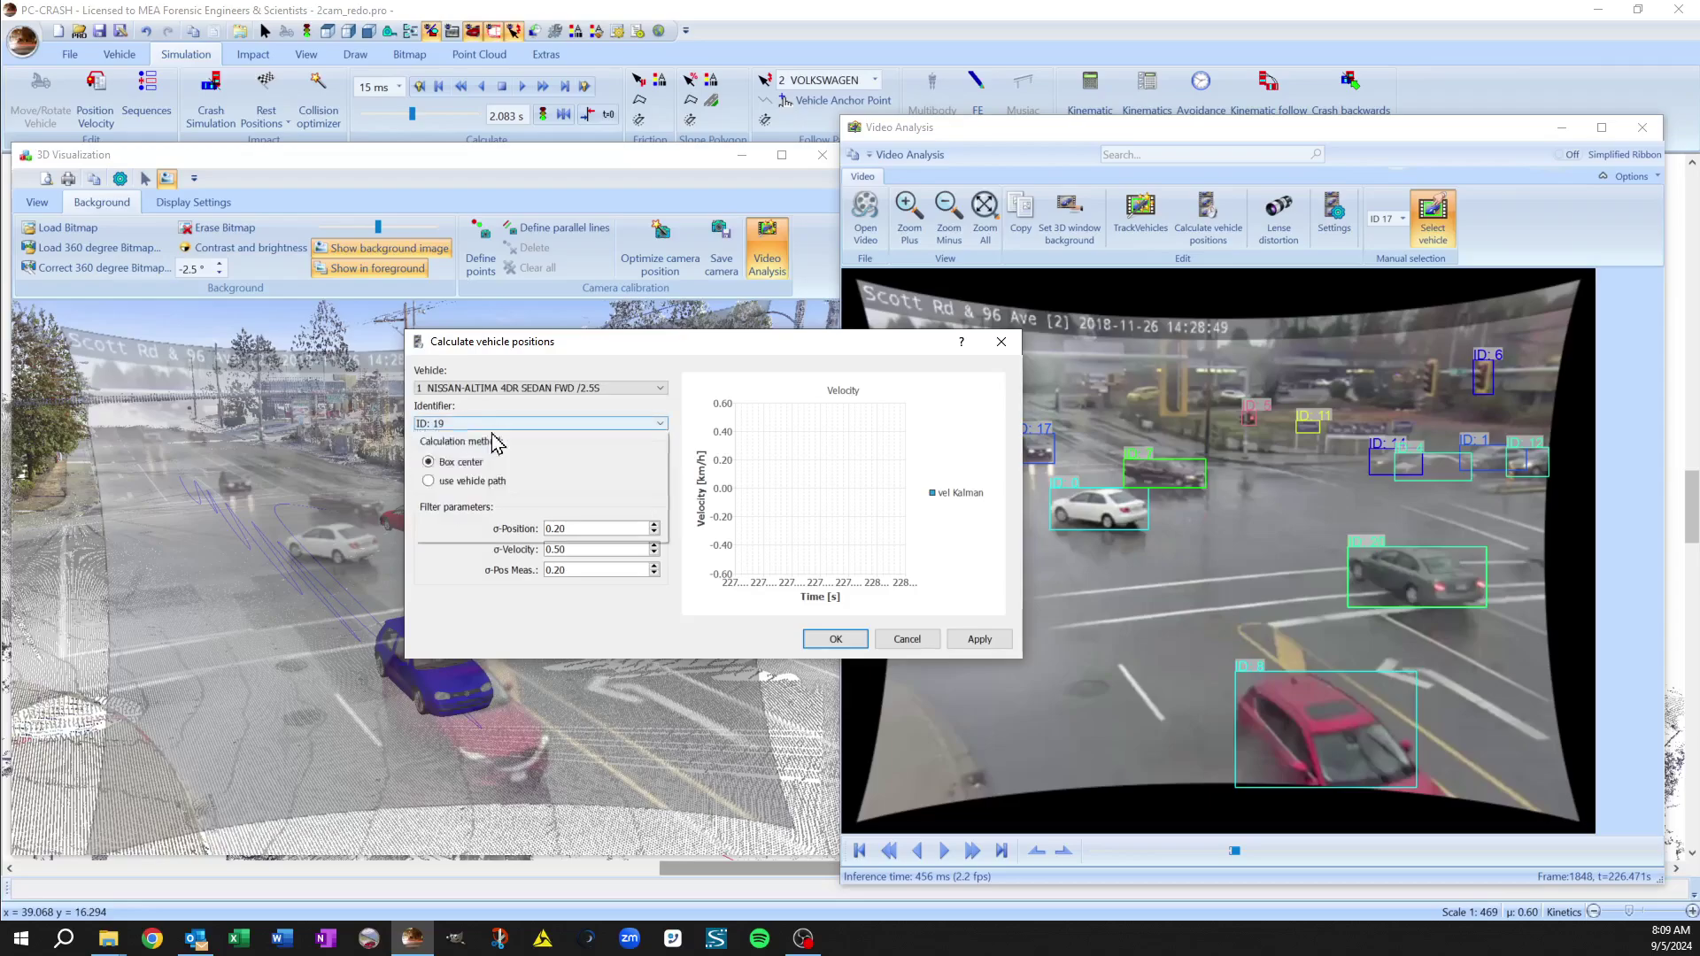
left_click(493, 425)
left_click(472, 492)
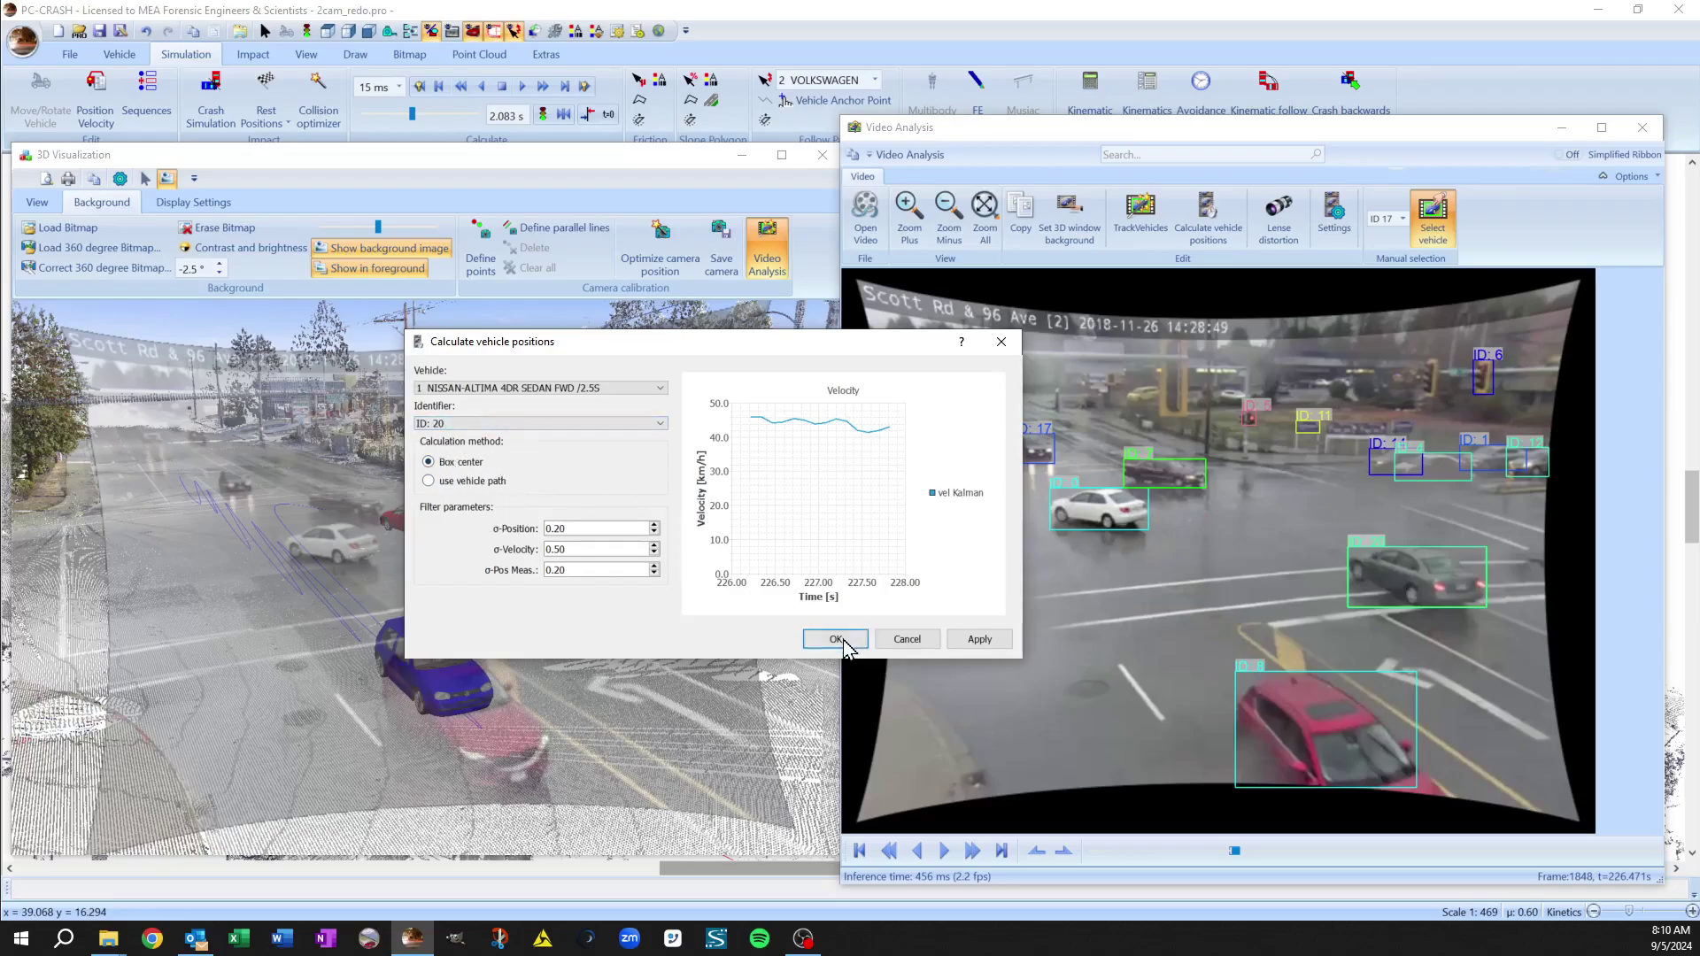
left_click(988, 645)
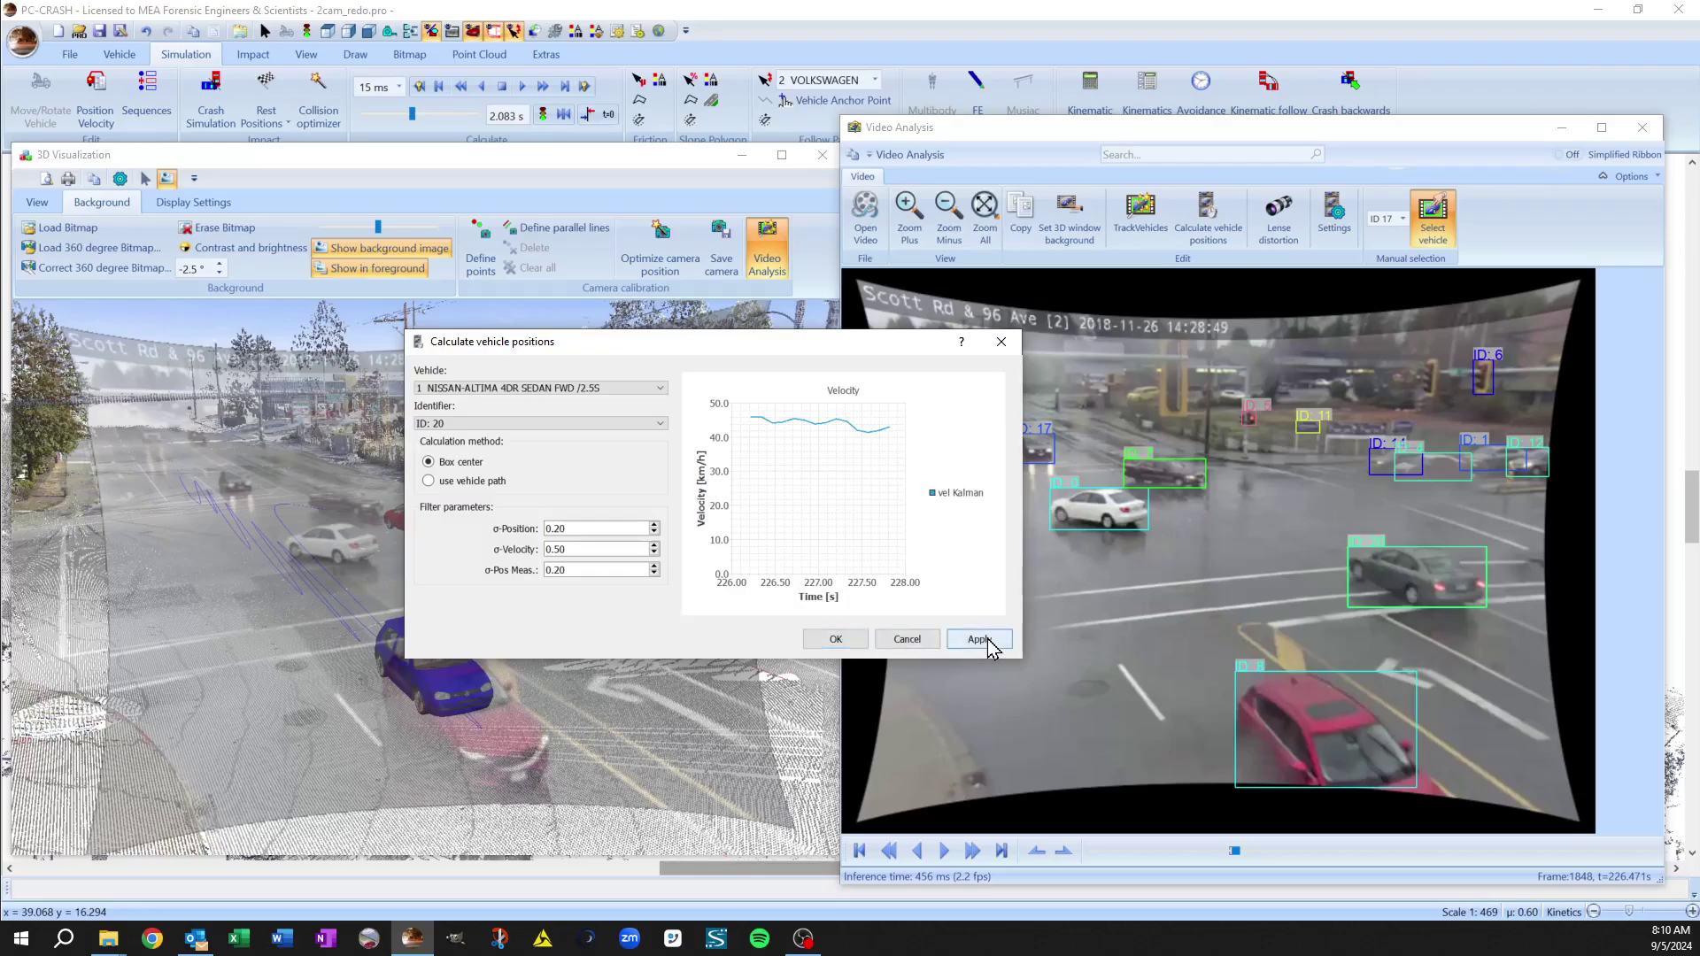
- Assign track ID 17 to the VOLKSWAGEN-GOLF, apply it and confirm with OK
left_click(563, 389)
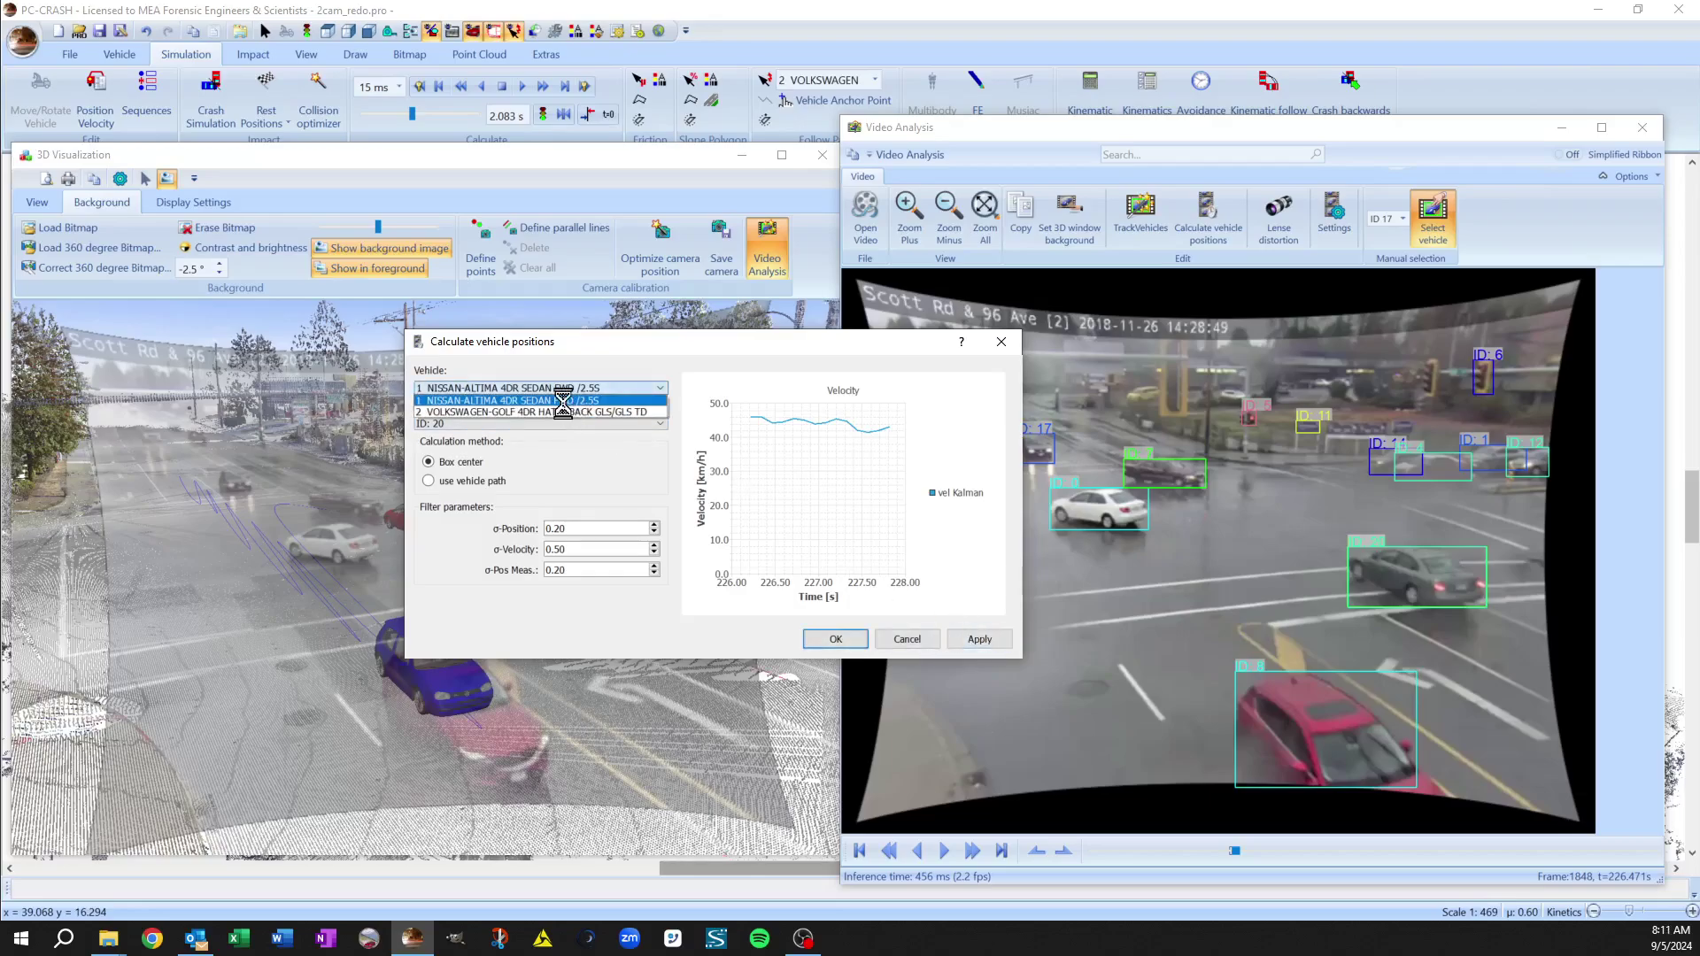
left_click(563, 412)
left_click(567, 424)
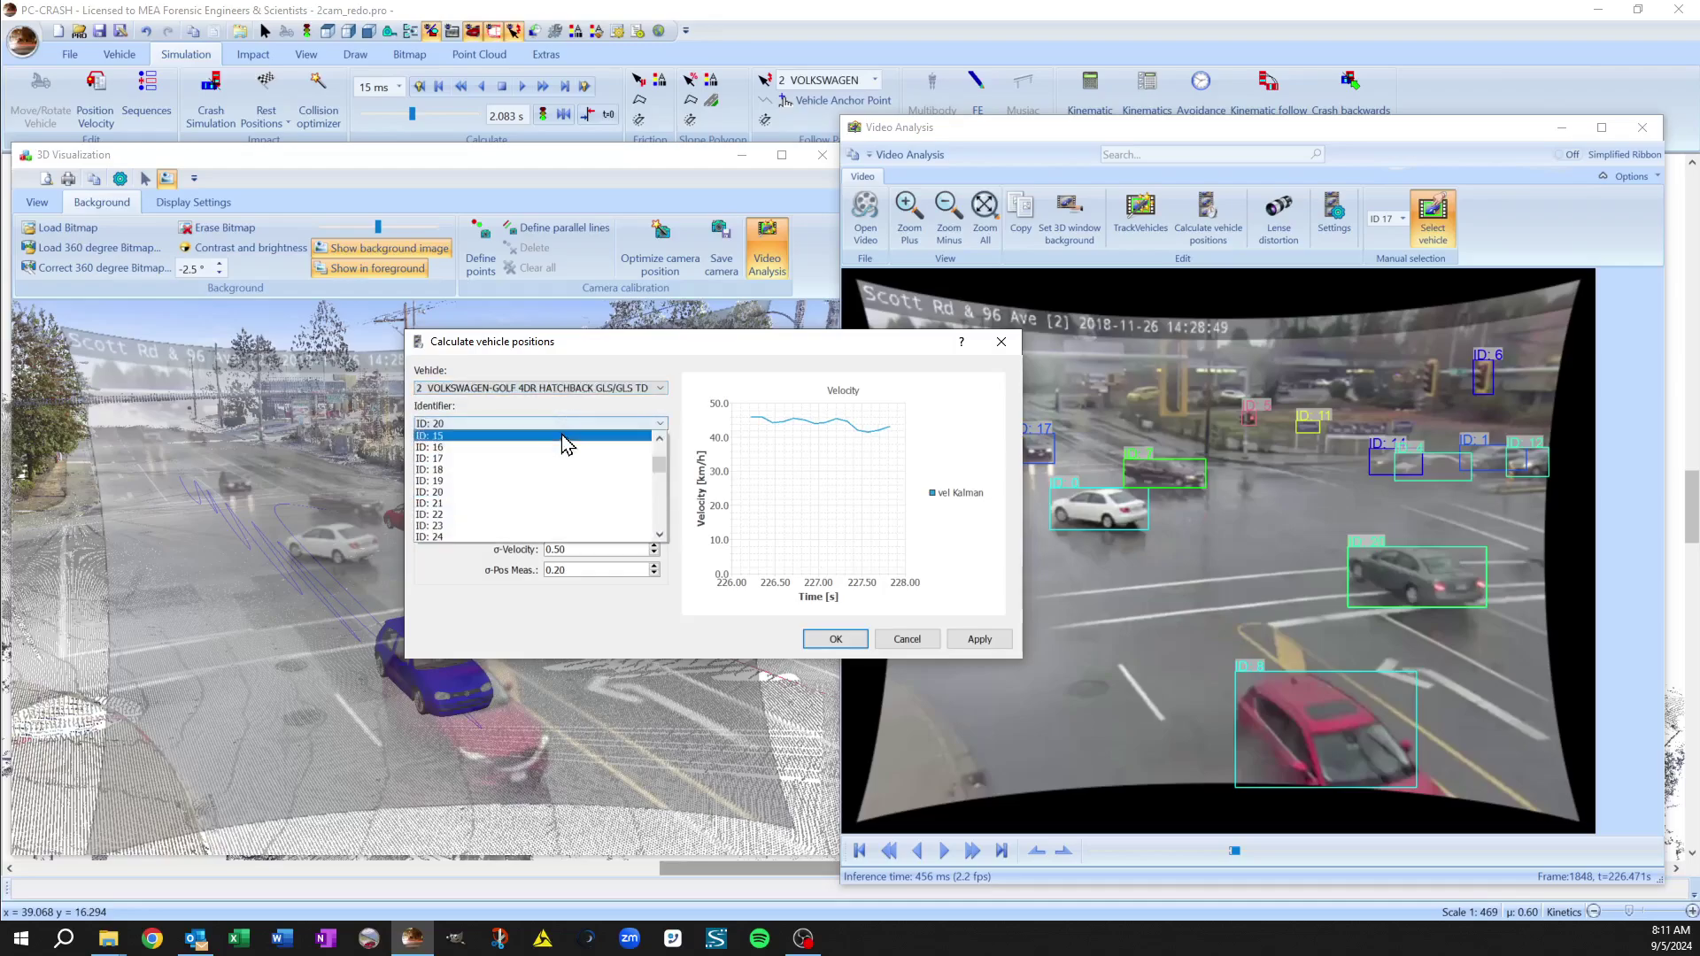
left_click(546, 458)
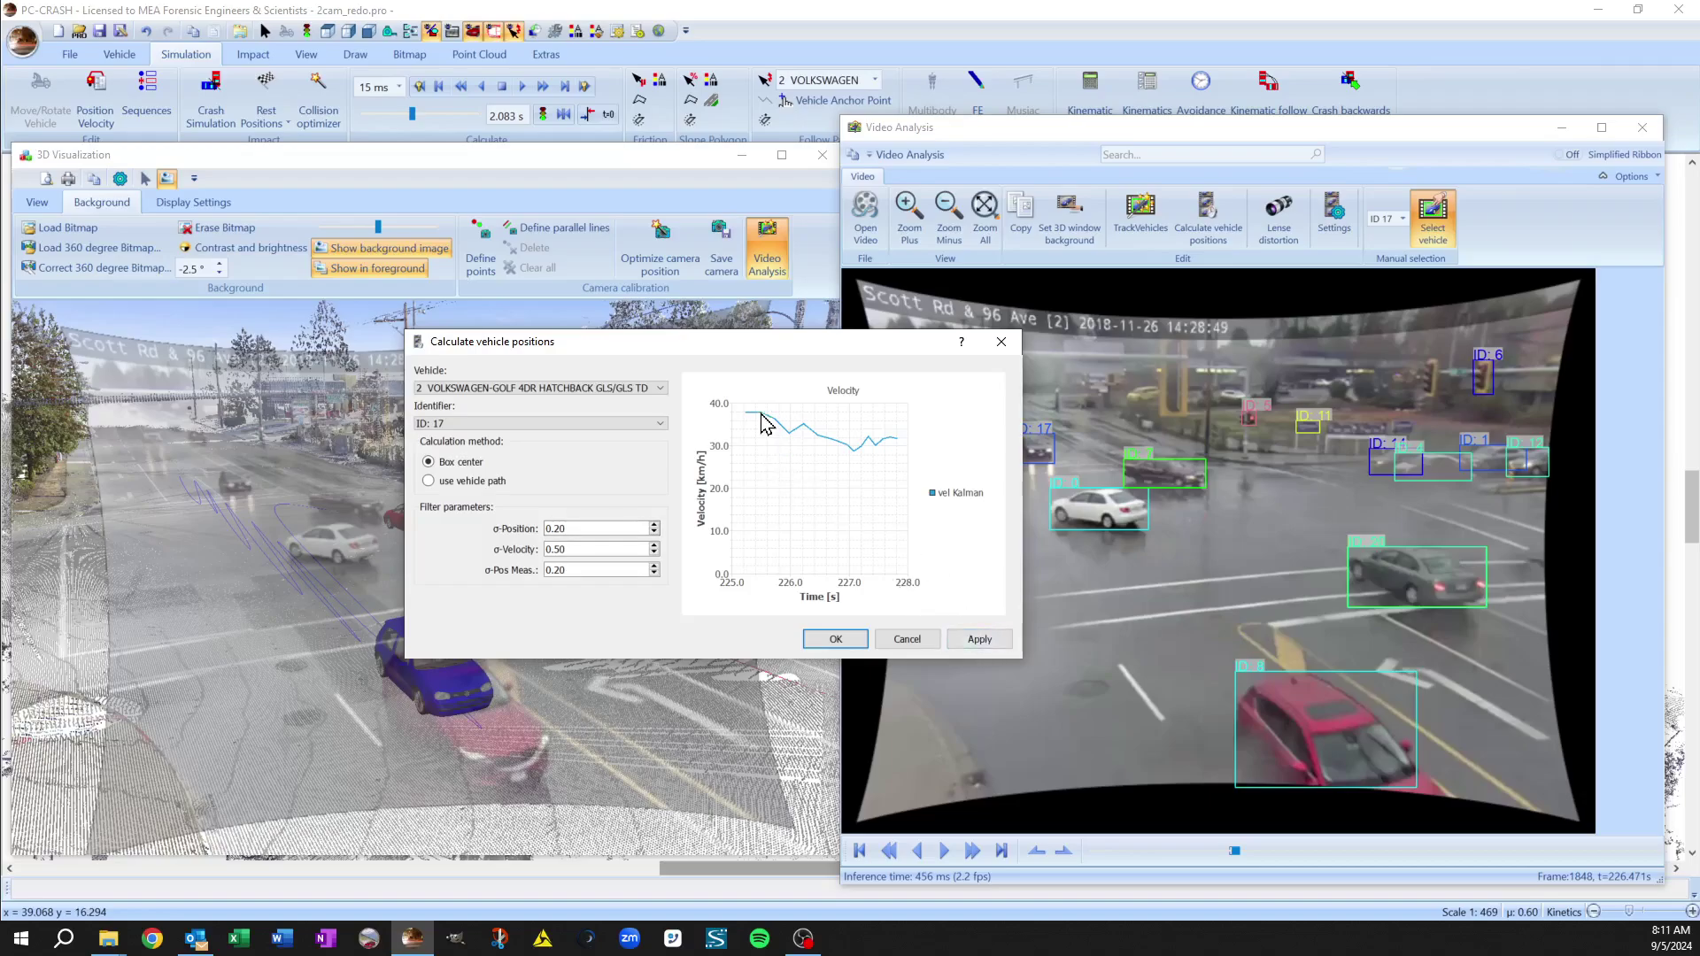
left_click(978, 651)
left_click(846, 643)
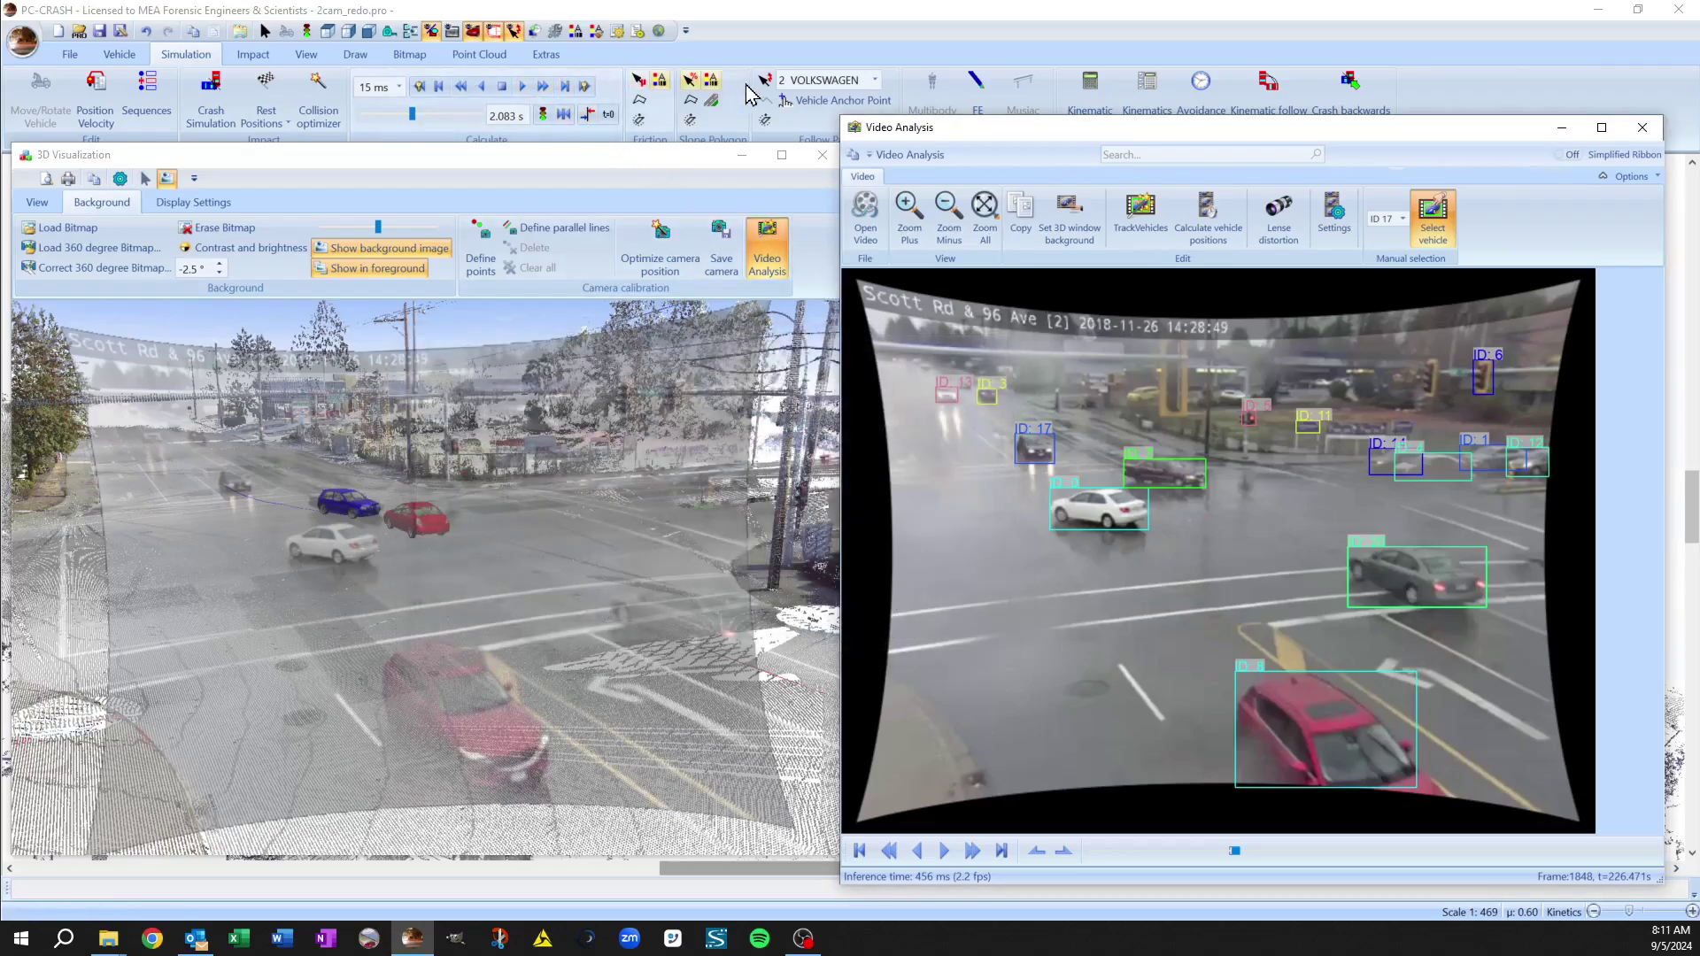
- Open Diagrams - Velocity for the Nissan Altima and Volkswagen Golf from the plan view's shortcut menu
left_click_drag(412, 118, 475, 128)
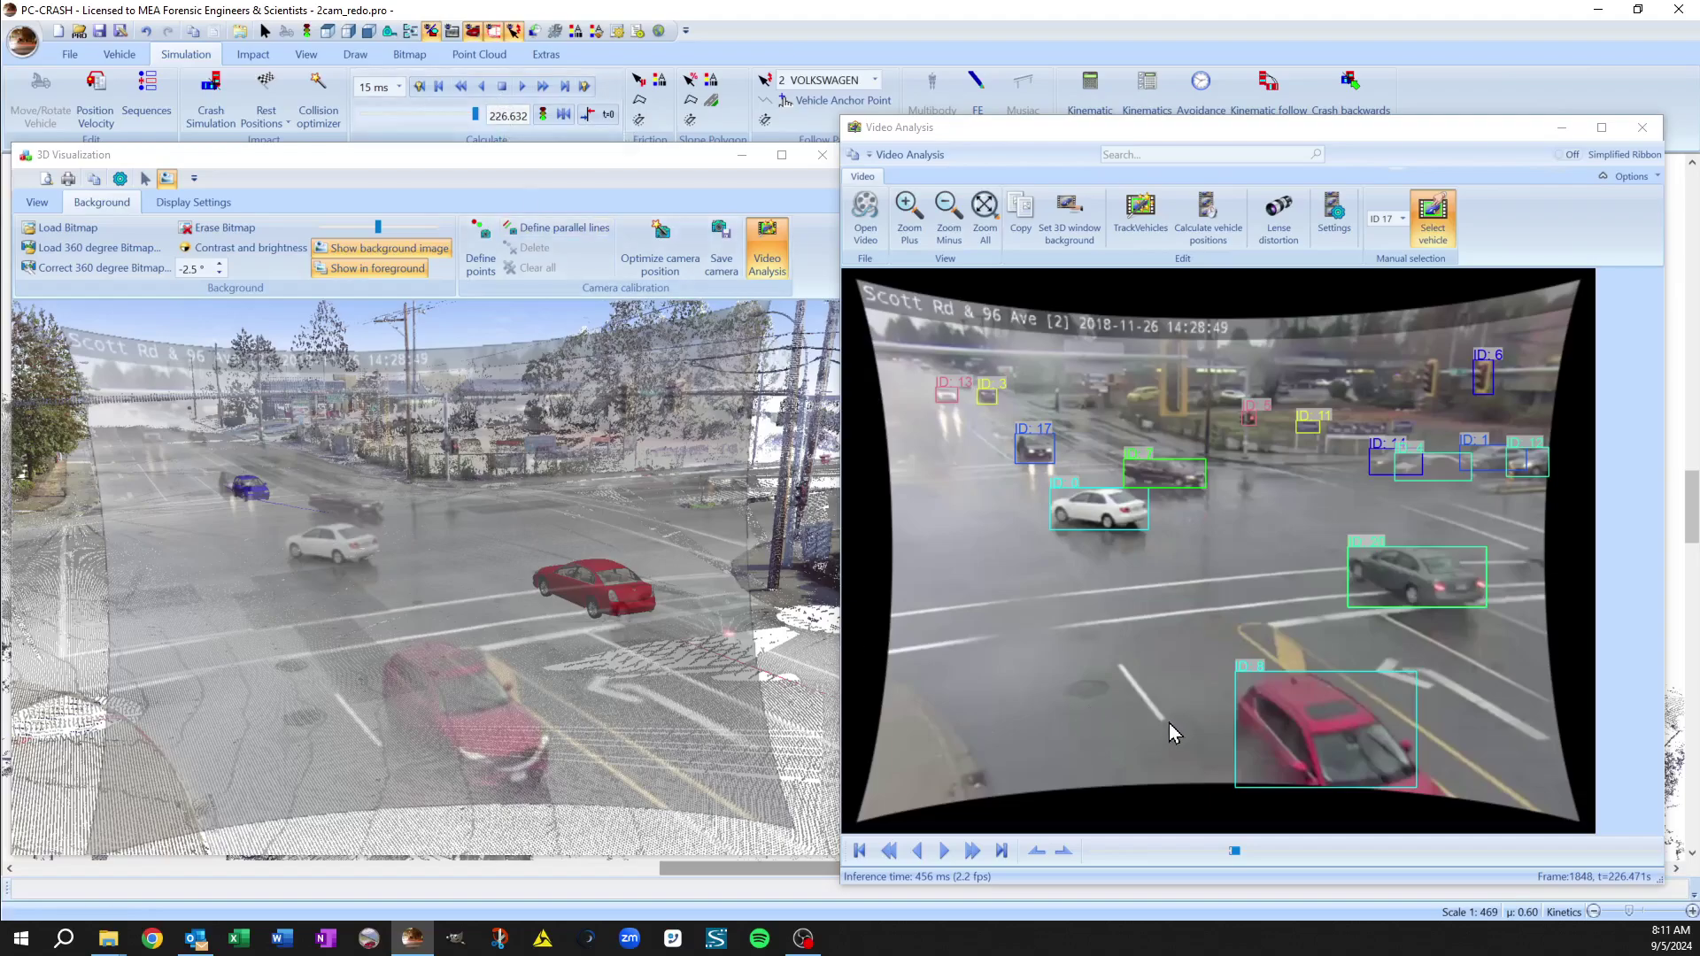
left_click_drag(583, 156, 1348, 164)
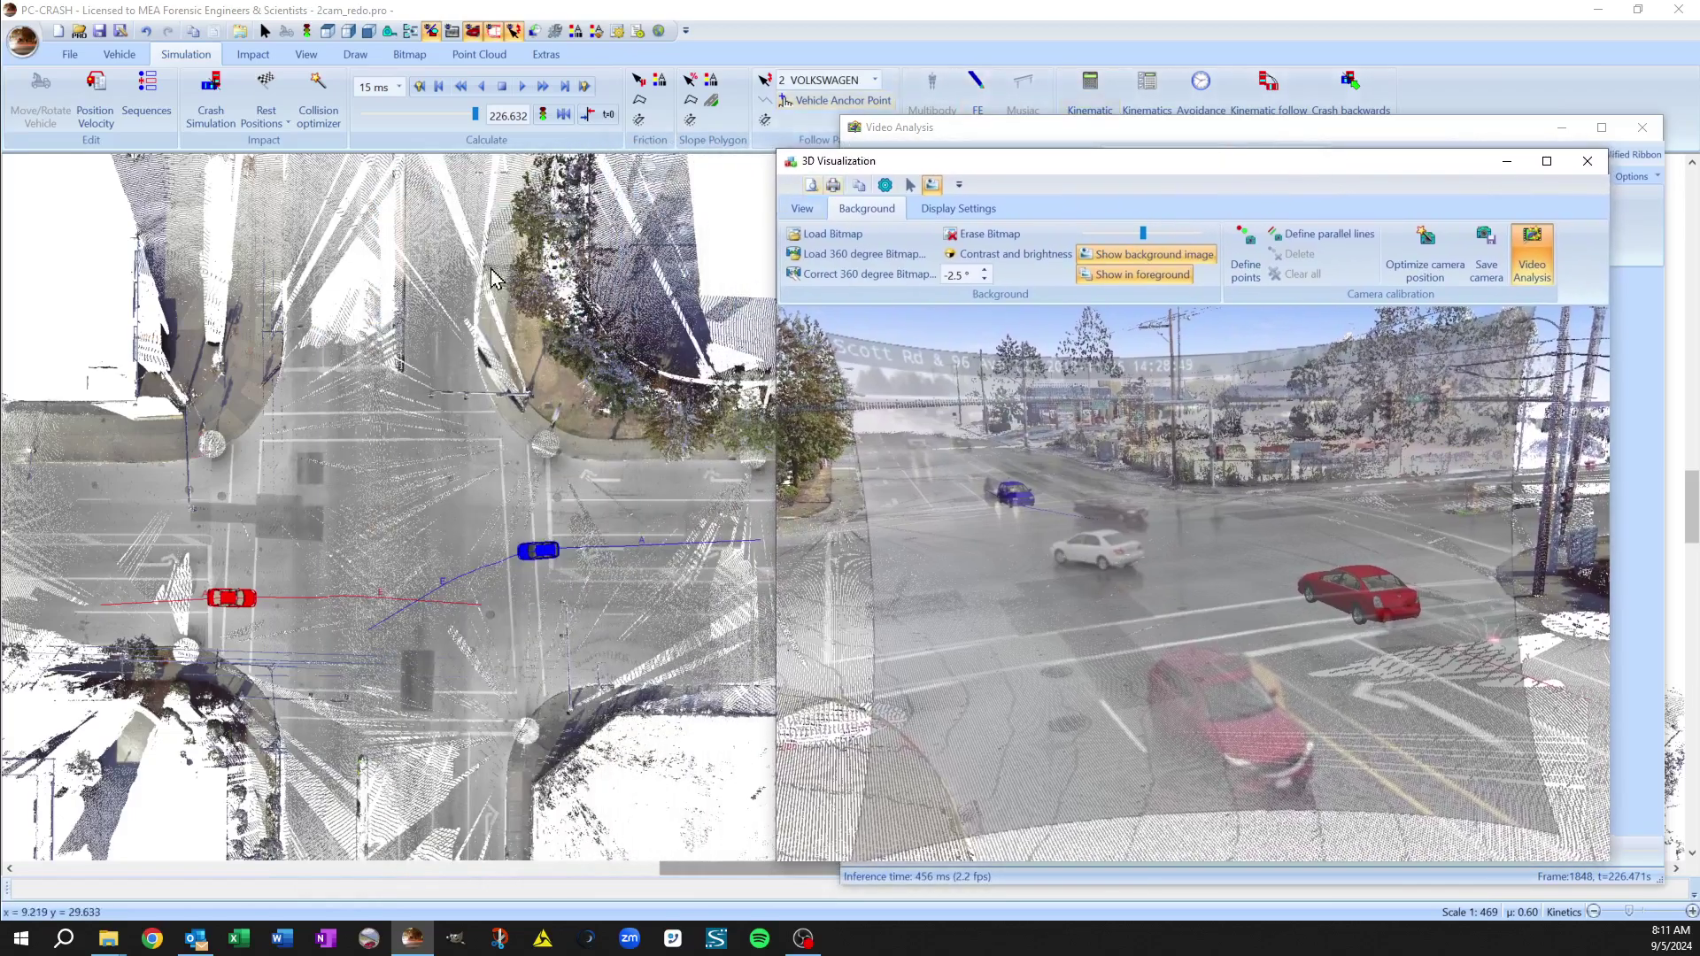
right_click(454, 216)
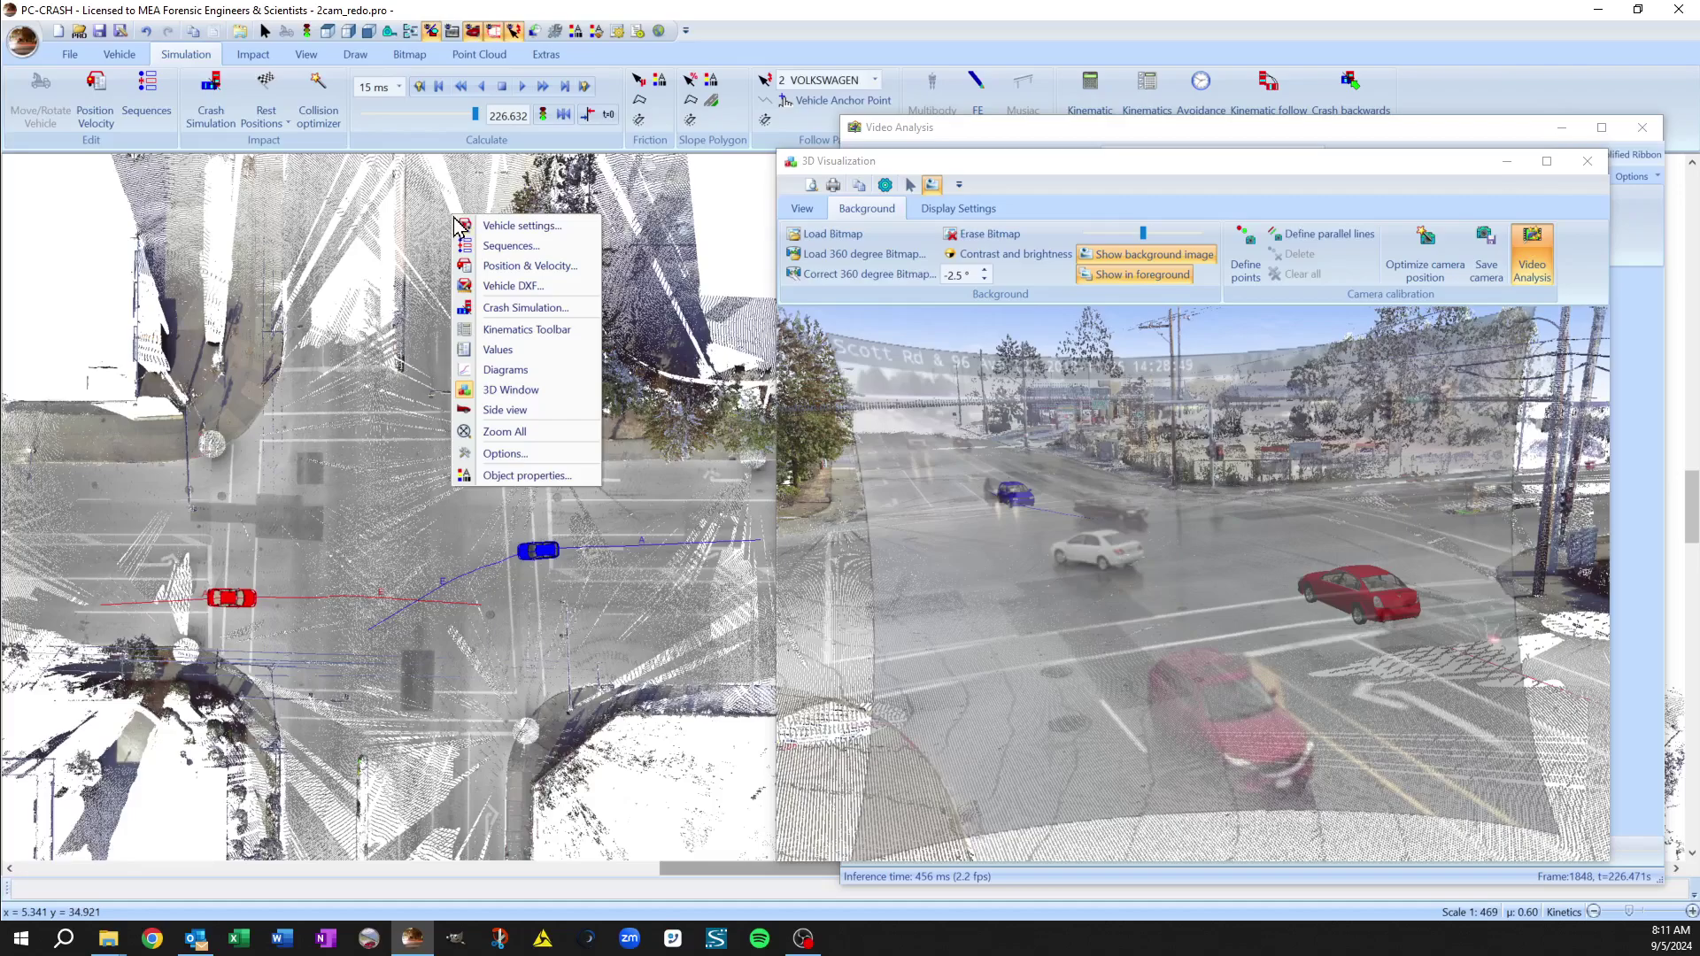
left_click(507, 387)
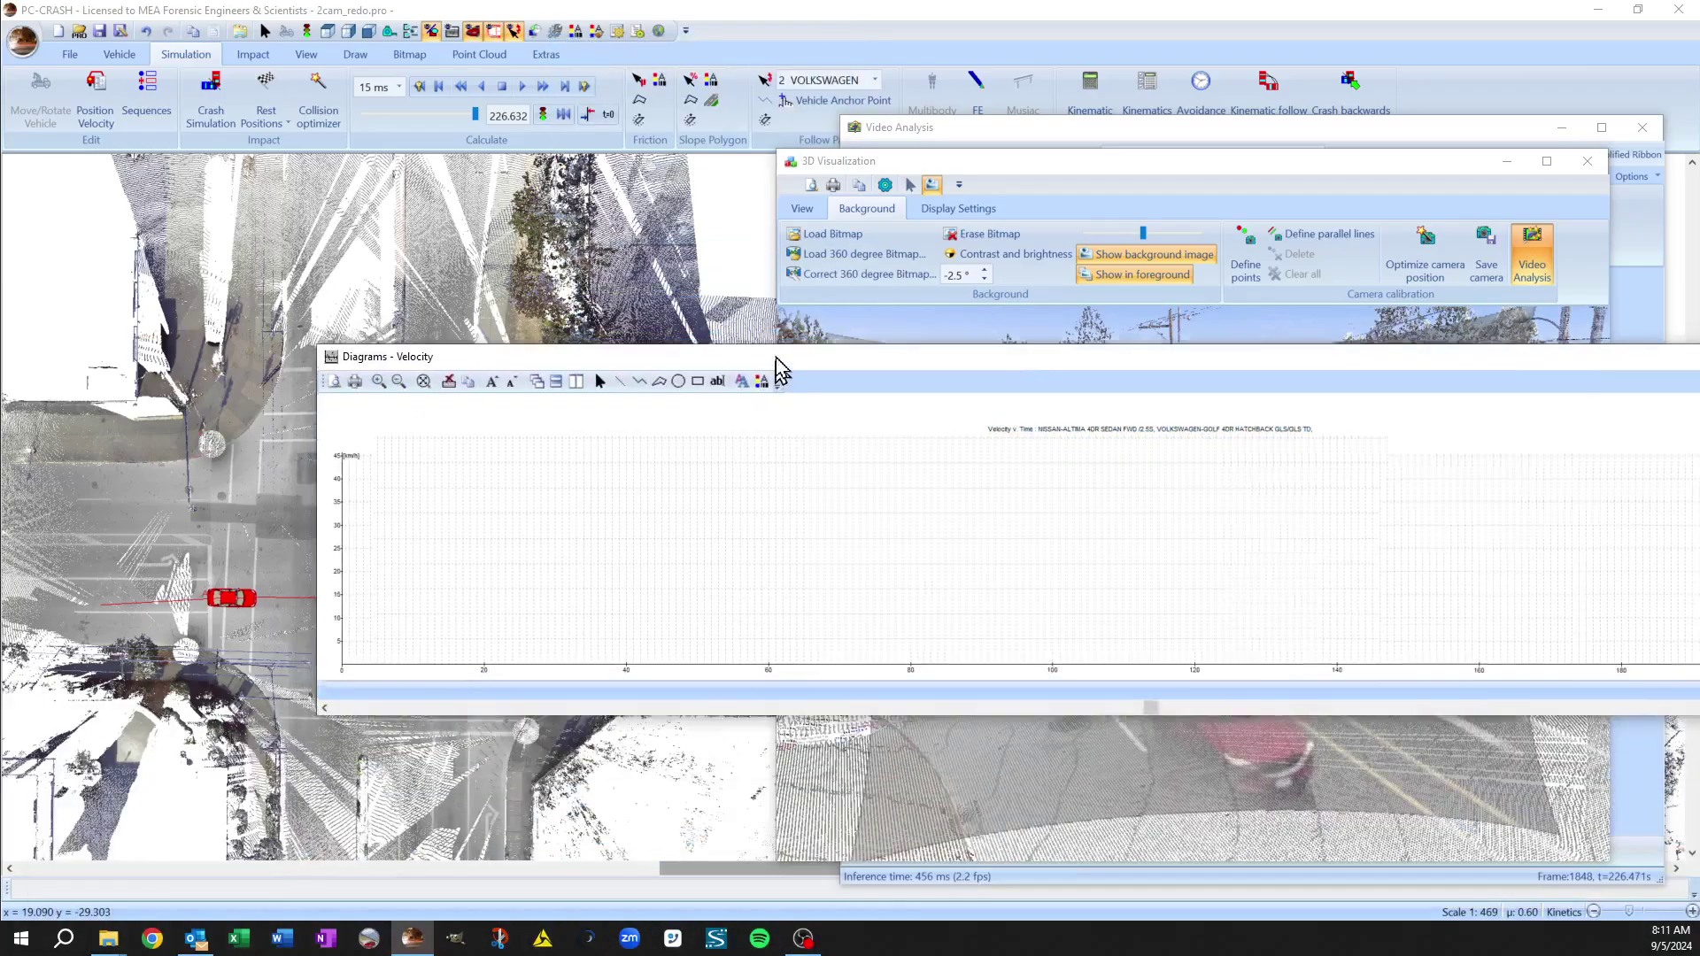
left_click_drag(594, 372, 365, 237)
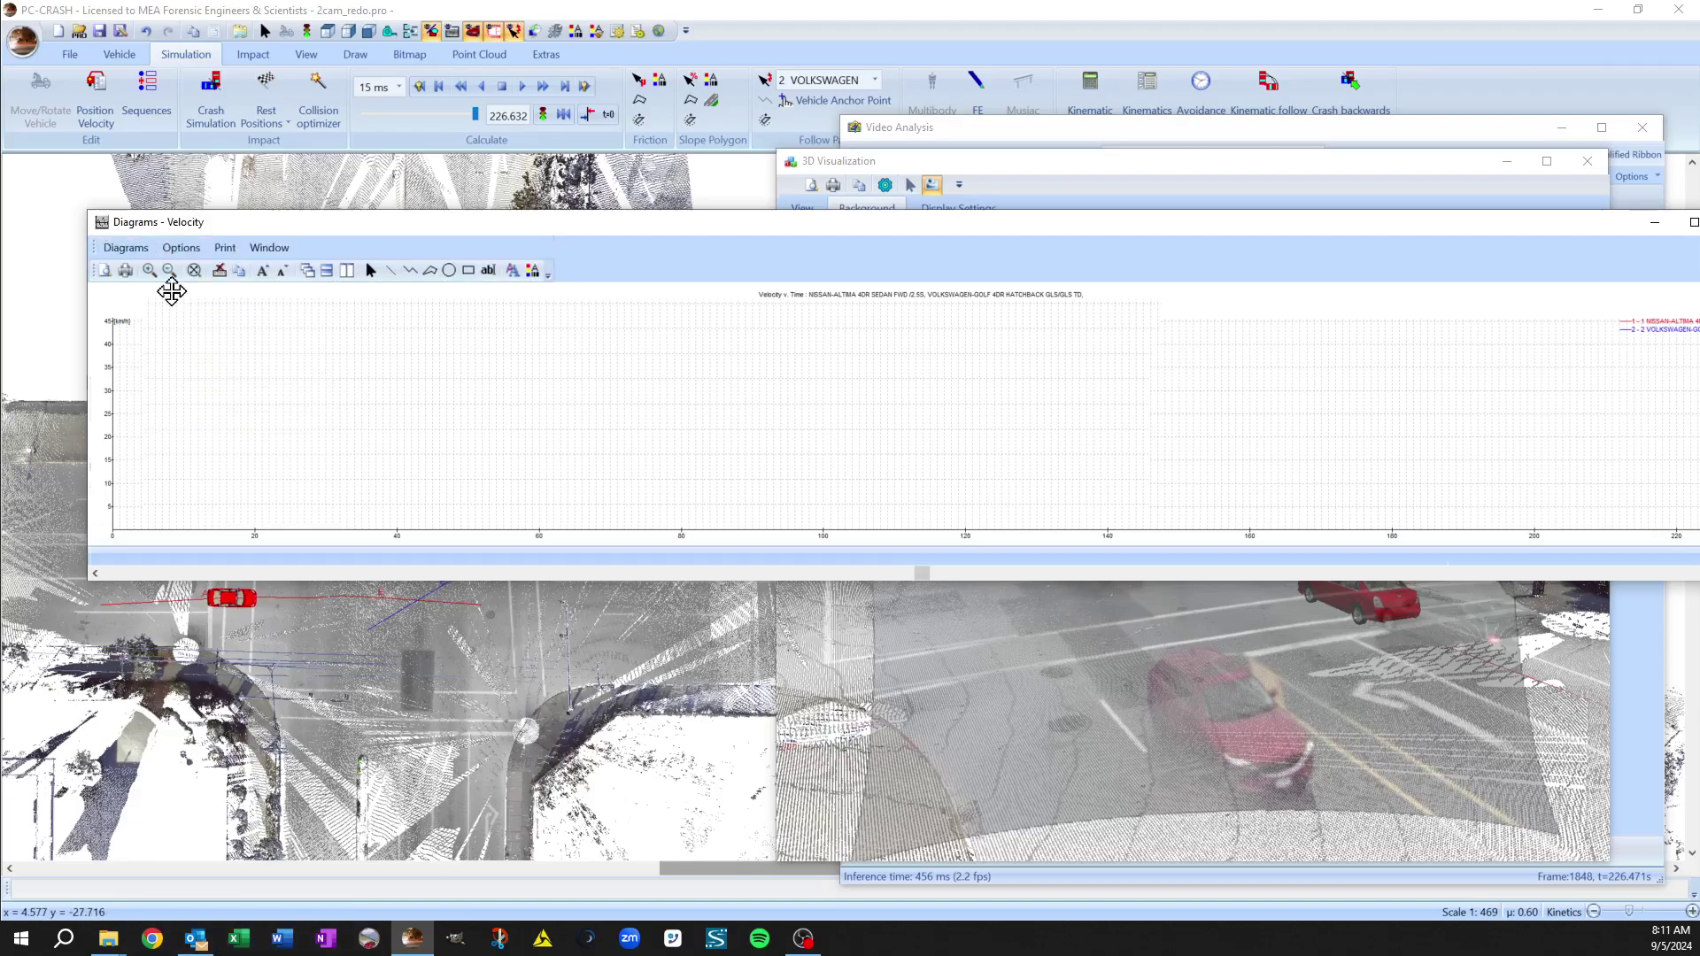
- In Origin Offset, enter time offset 60.480 and give the Volkswagen Golf a 225.49 s offset
left_click(182, 245)
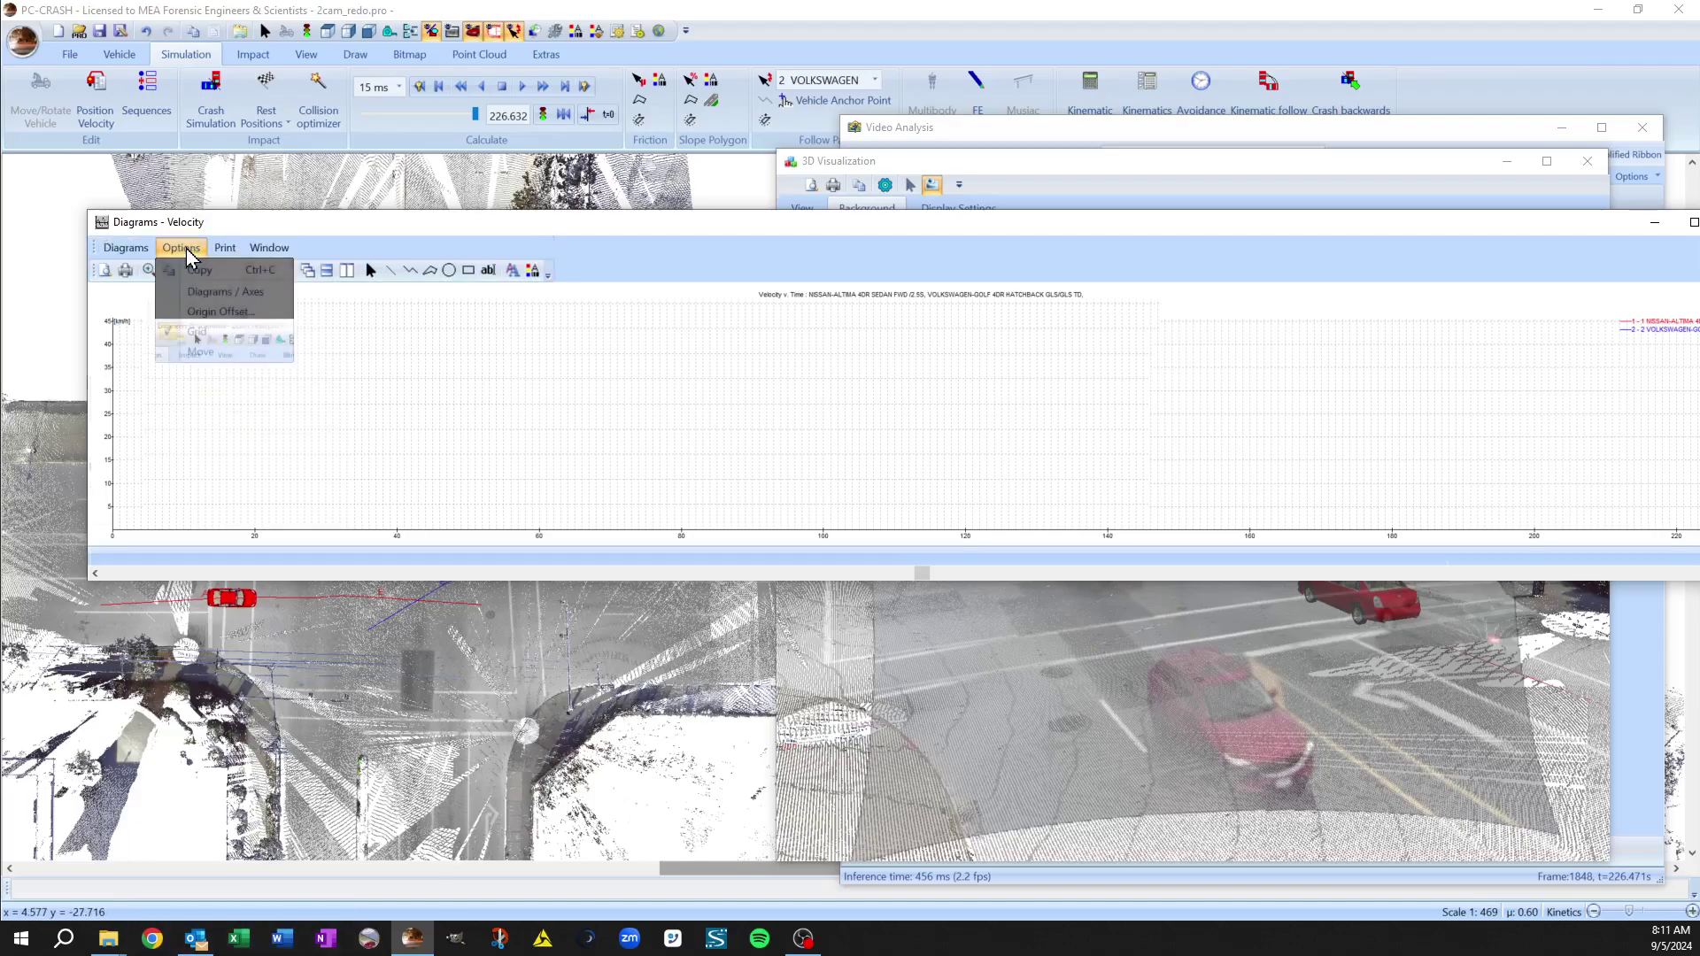
left_click(209, 324)
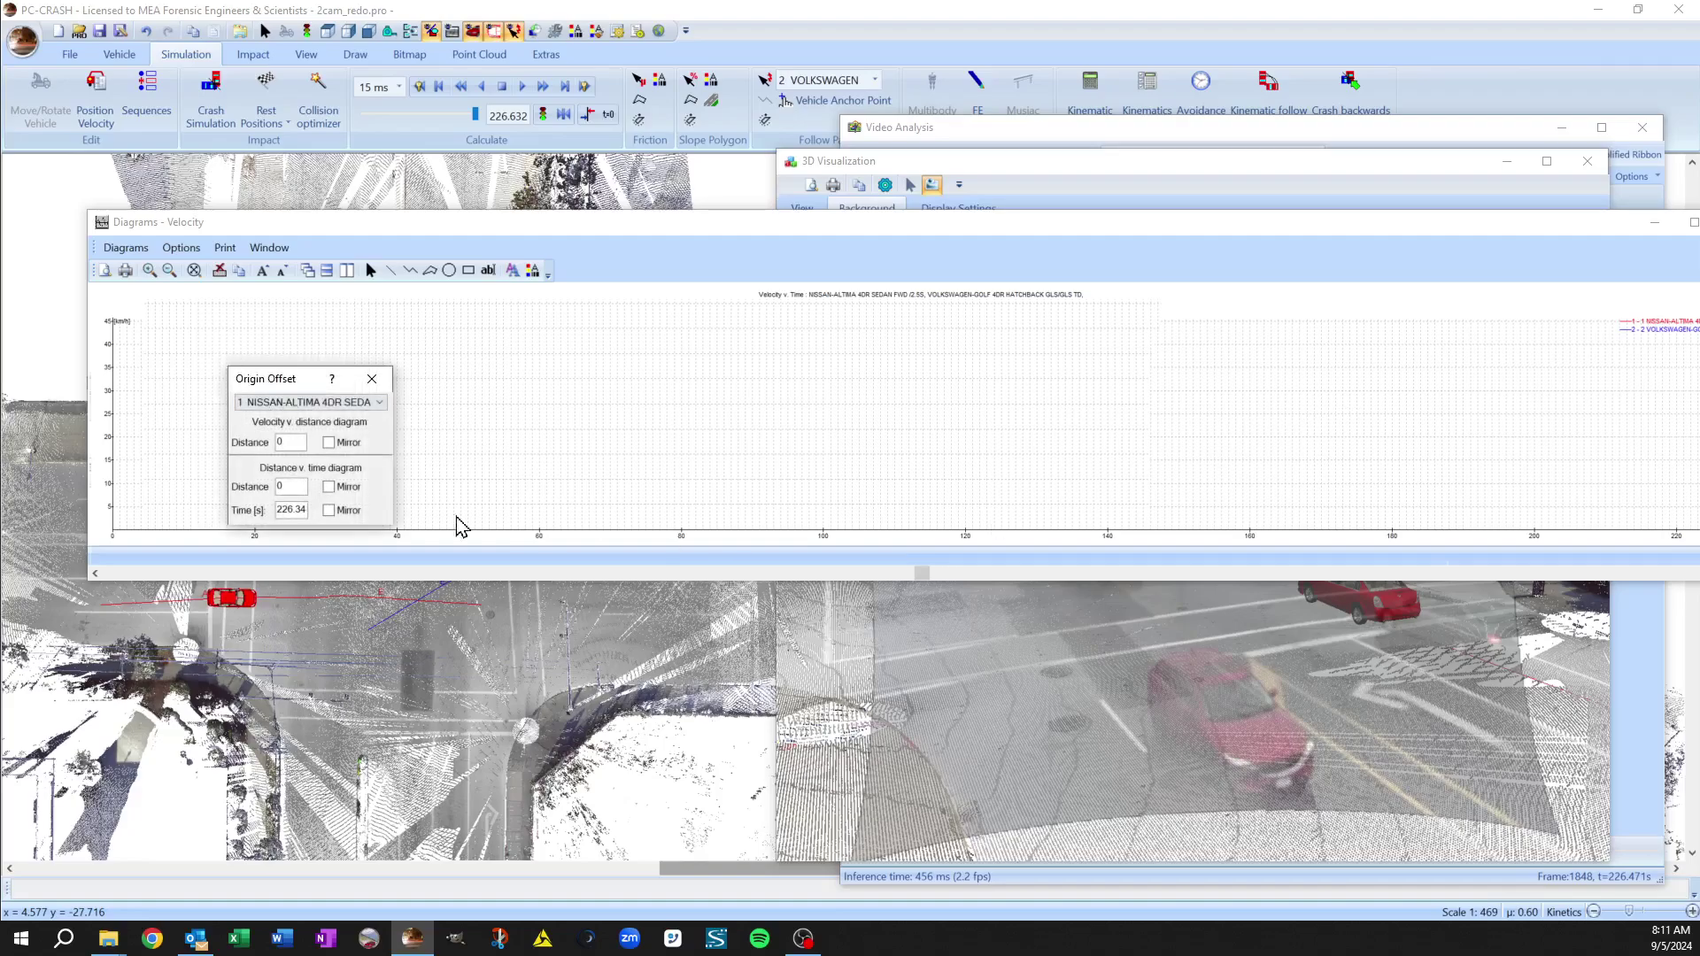
double_click(290, 511)
type("60.480")
left_click(310, 403)
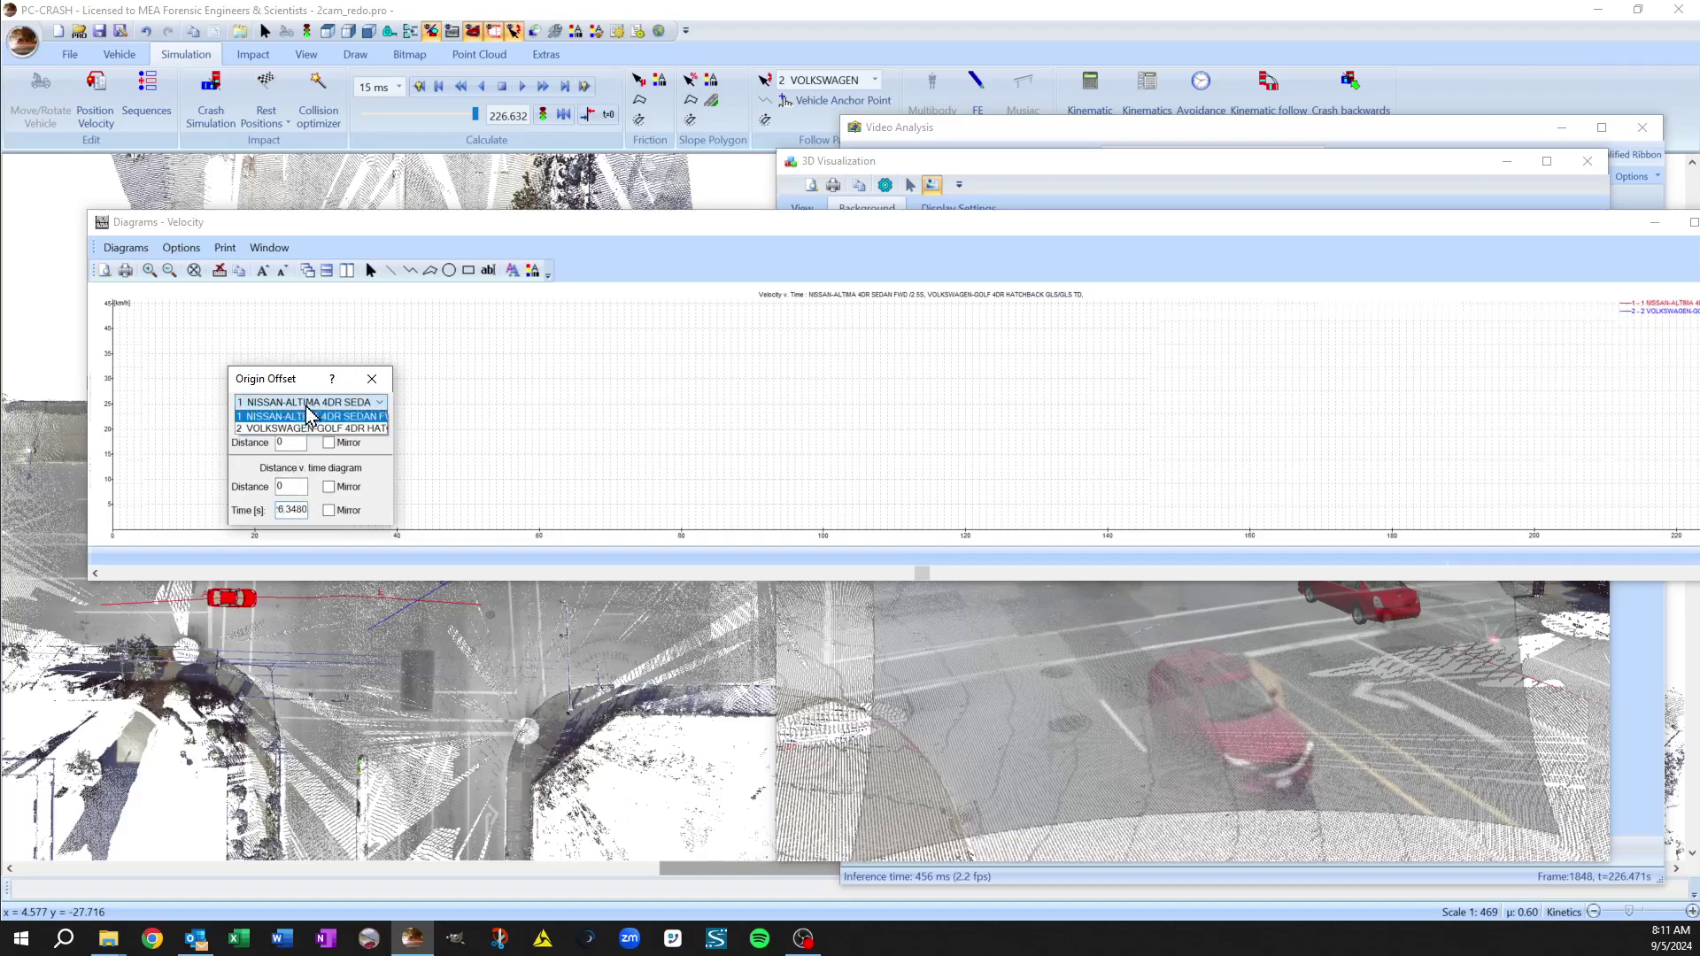
left_click(307, 428)
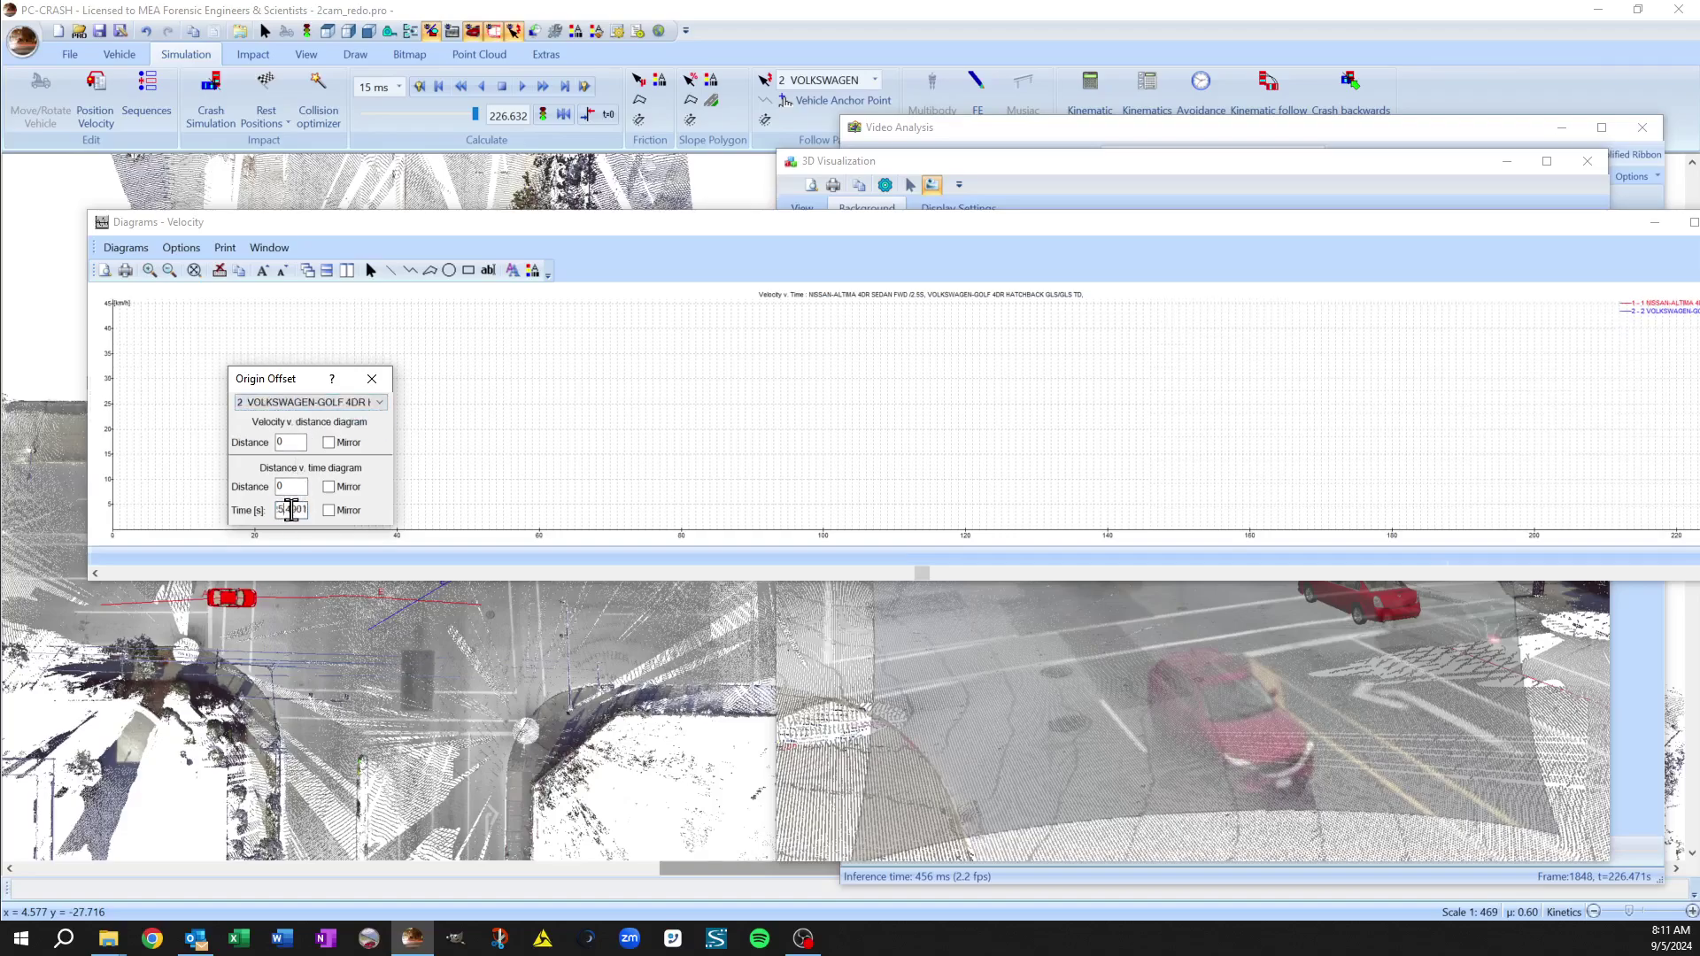
type("225.49")
left_click(297, 404)
left_click(296, 429)
- Change the leading digits of the Nissan Altima's time offset to 1 and apply the offsets
left_click(296, 402)
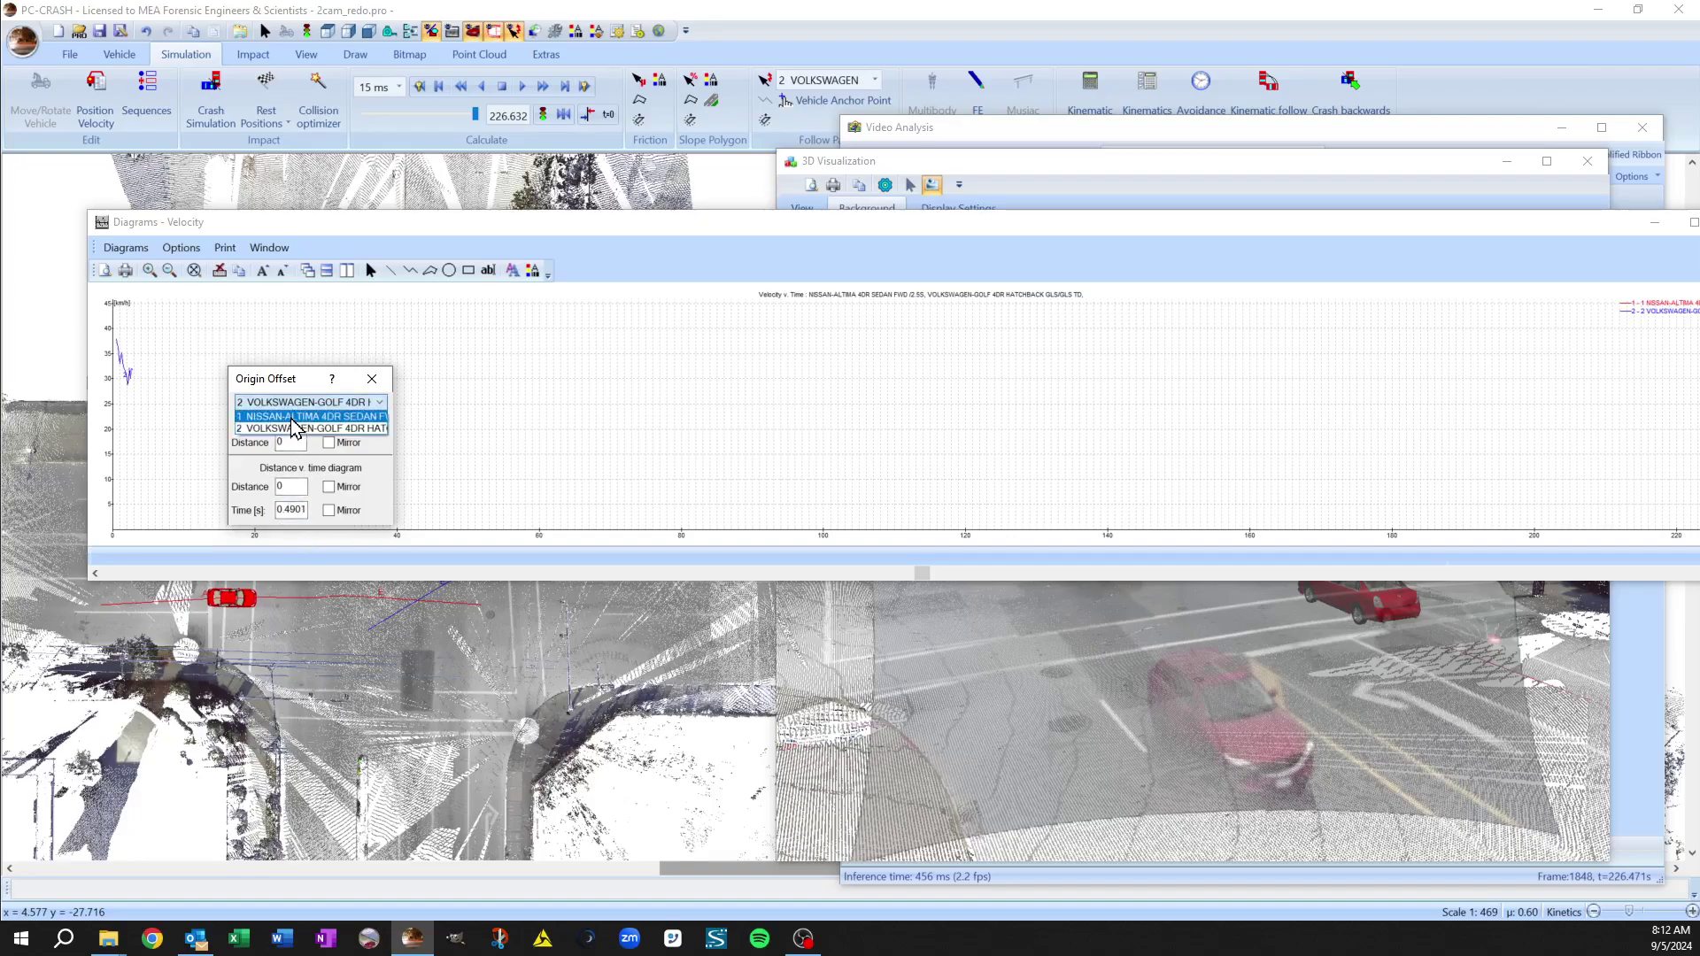
left_click(296, 414)
left_click_drag(293, 510, 241, 512)
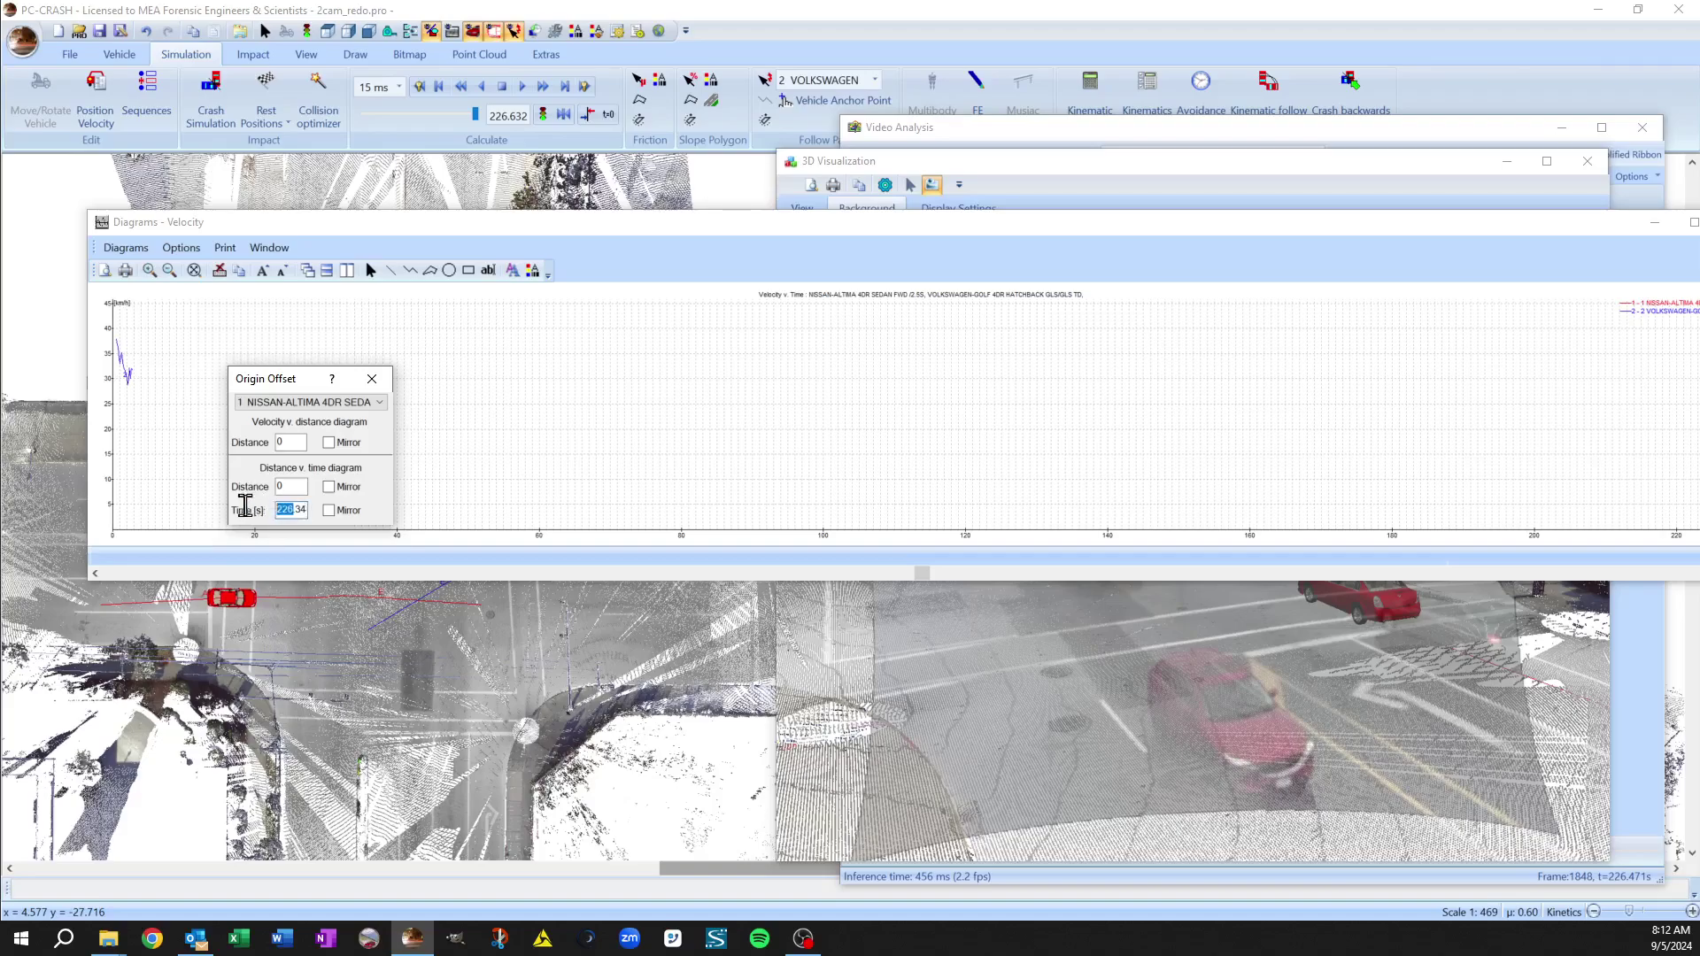
type("1")
left_click(371, 378)
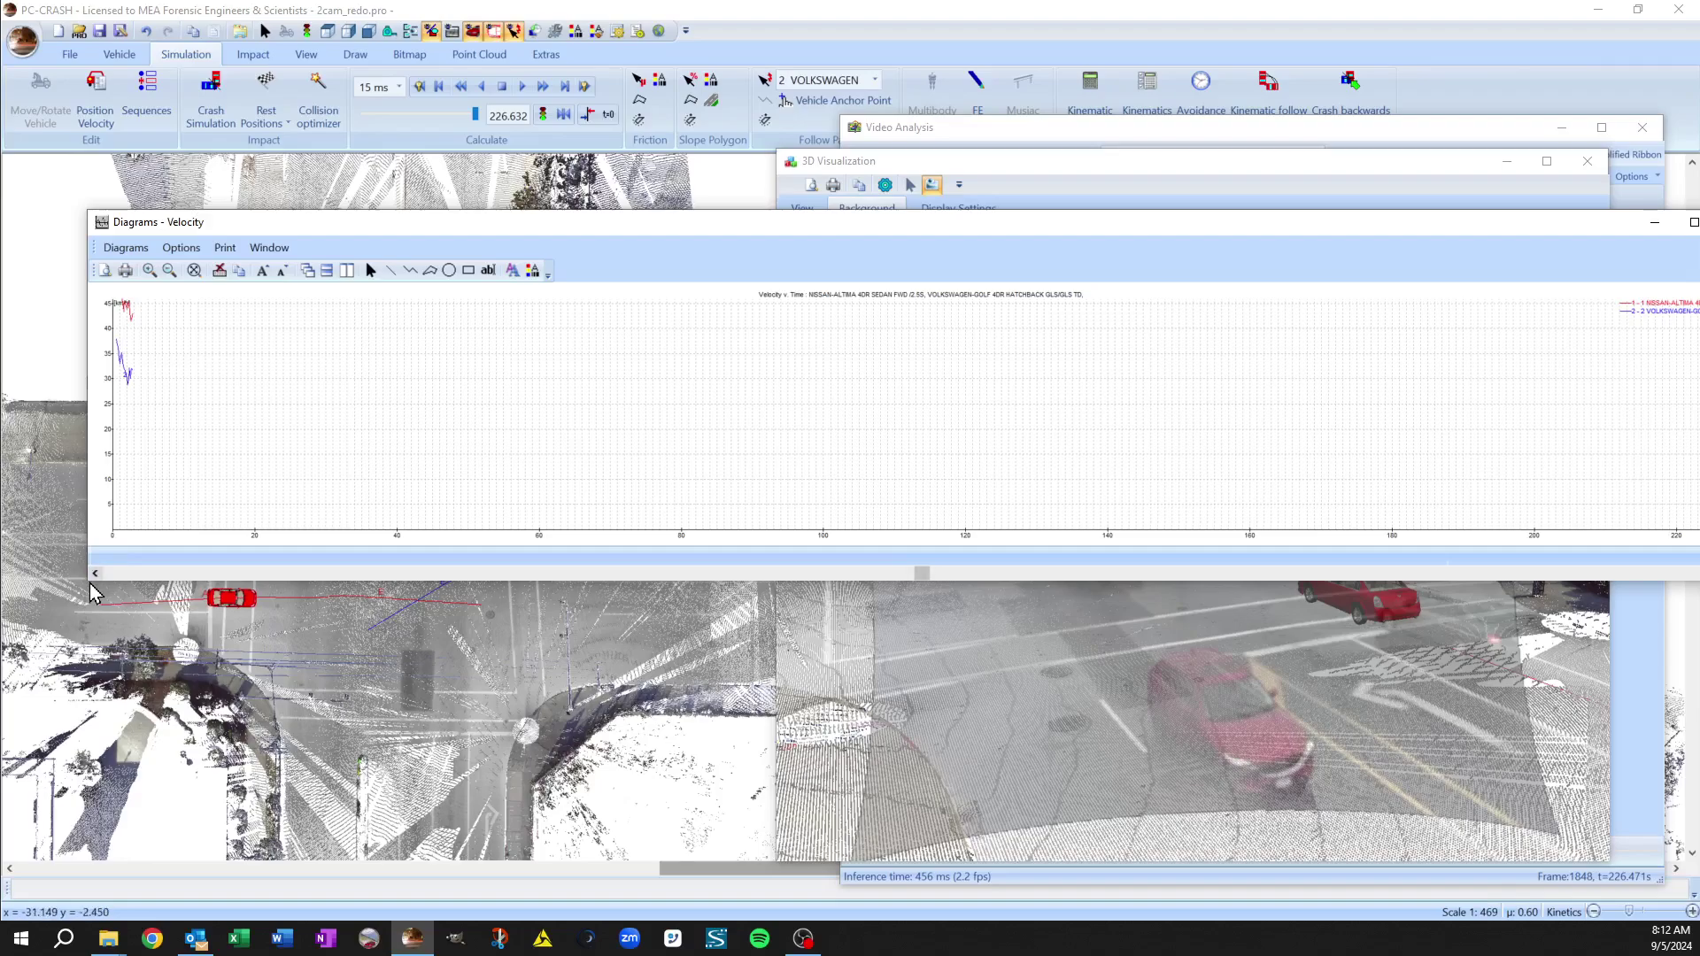
- Resize and reposition the velocity diagram, fit its time axis, and set simulation time to 0.250 s
left_click_drag(92, 593, 570, 866)
left_click_drag(926, 223, 875, 192)
left_click(629, 237)
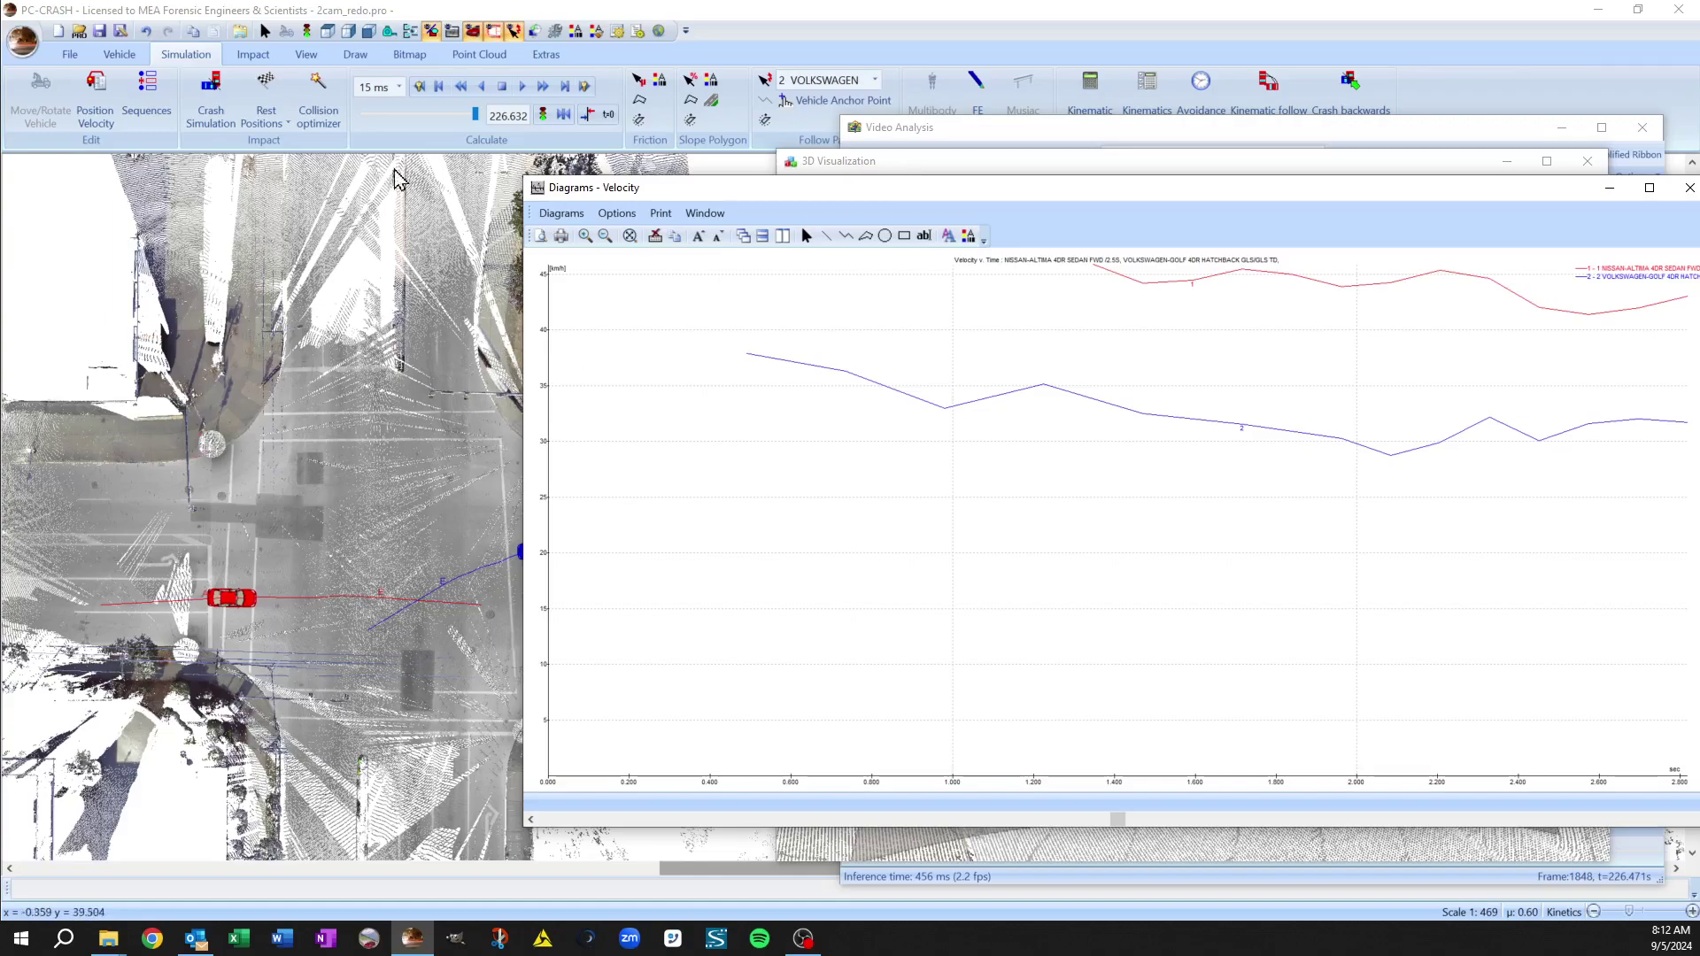
left_click_drag(475, 114, 368, 134)
left_click_drag(1390, 191, 1328, 198)
- Close the velocity diagram, advance time to 0.700 s, and trace the blue vehicle's path with Follow Path
left_click(1627, 195)
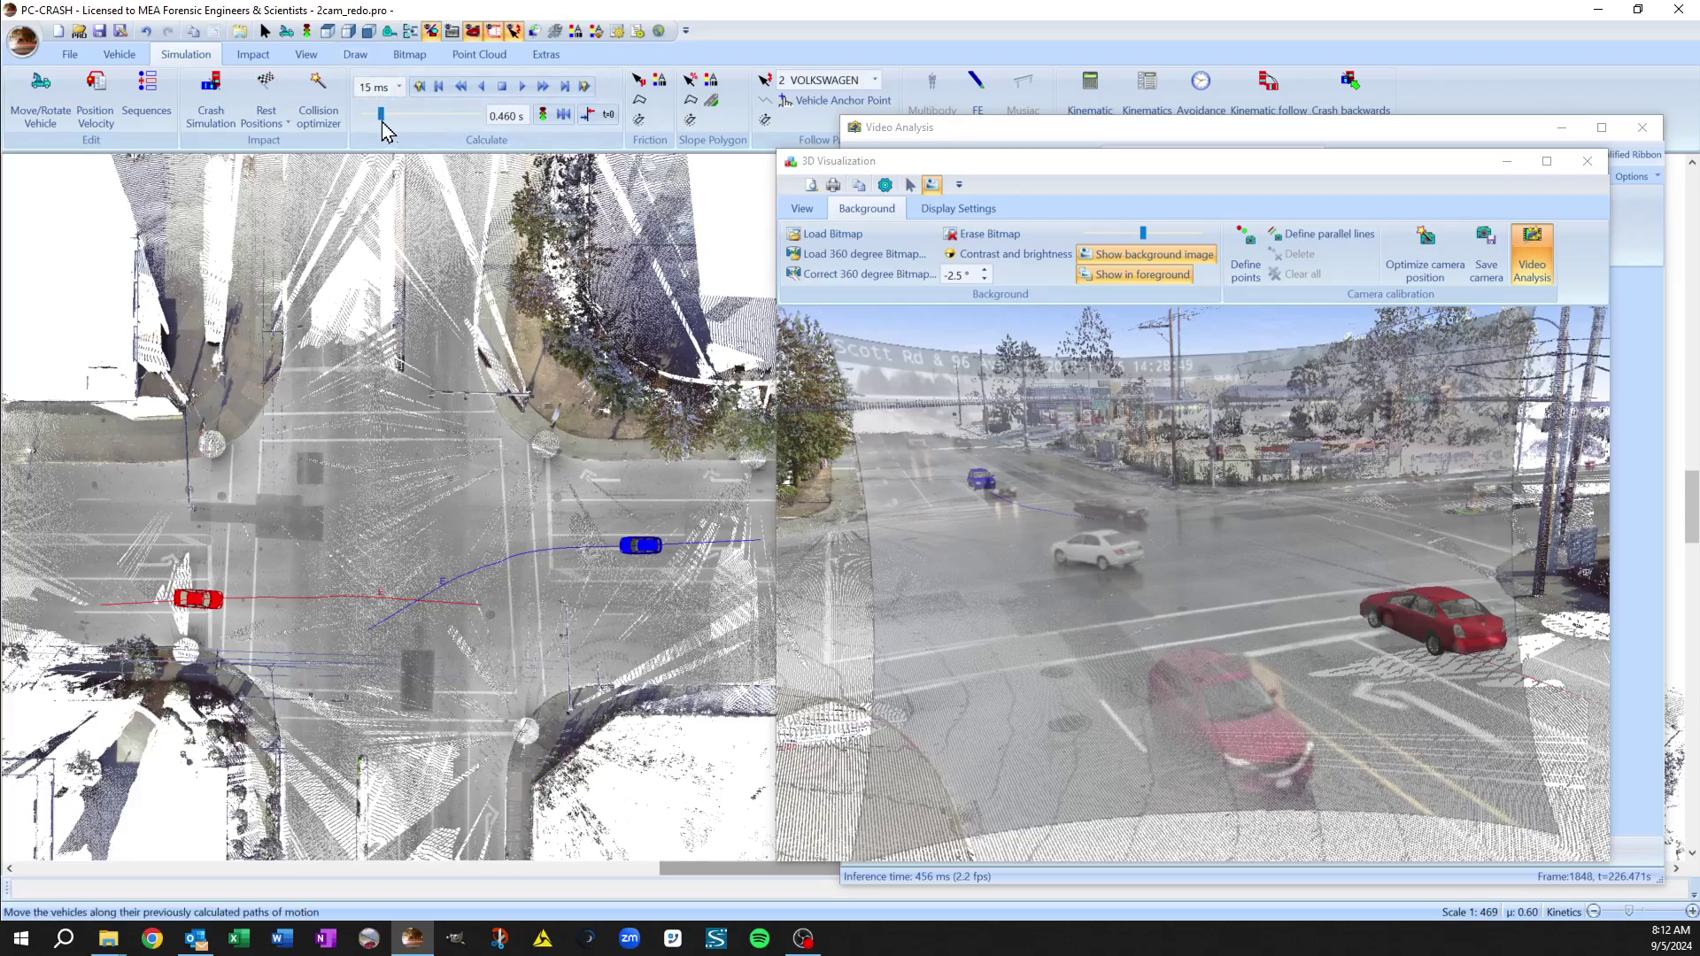
left_click_drag(395, 124, 412, 122)
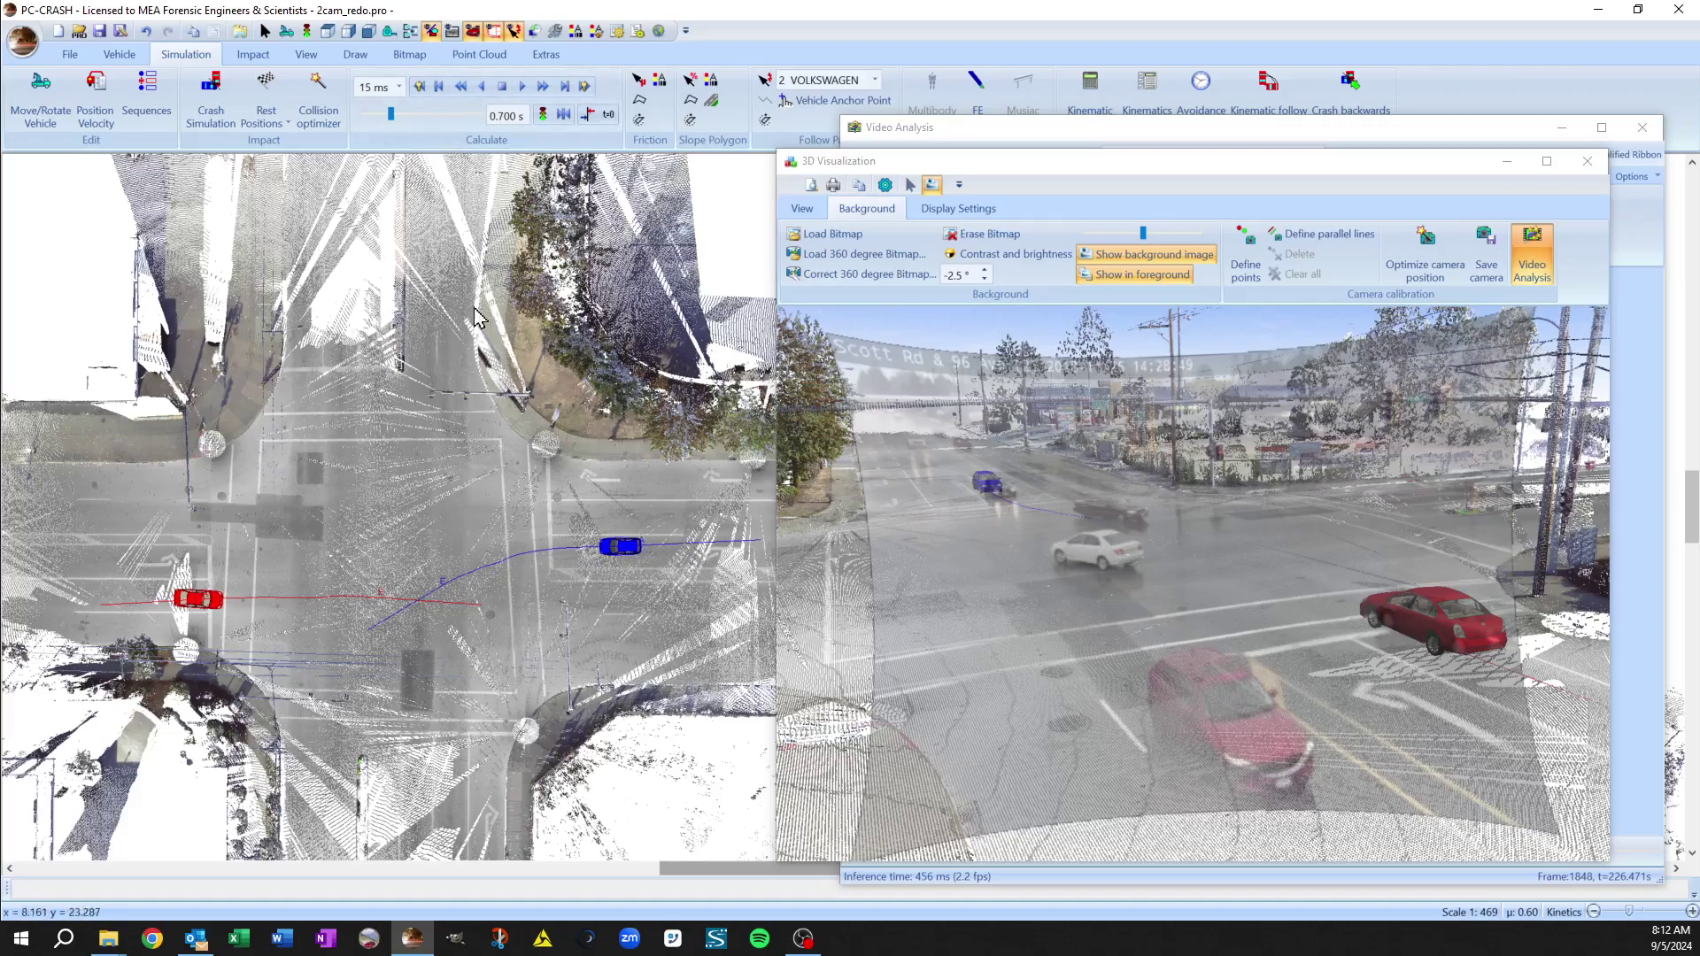
left_click(764, 80)
left_click(541, 556)
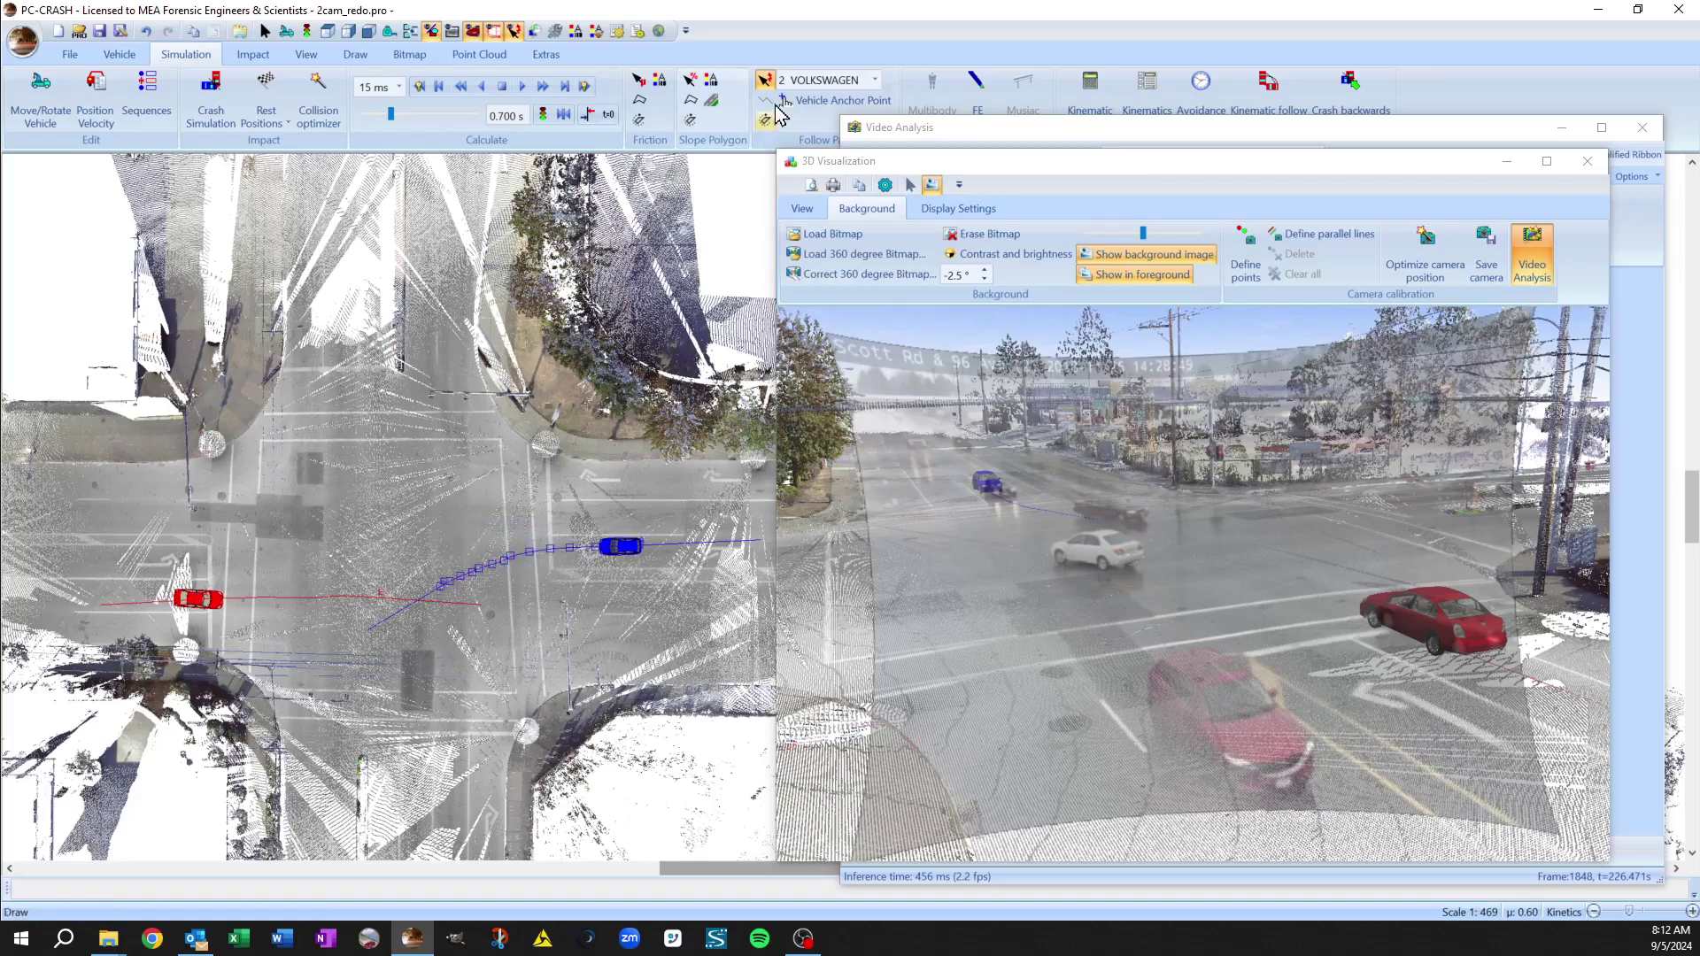
- Make the Nissan Altima the active vehicle and lay path points along the red car's trajectory
left_click(823, 80)
left_click(806, 123)
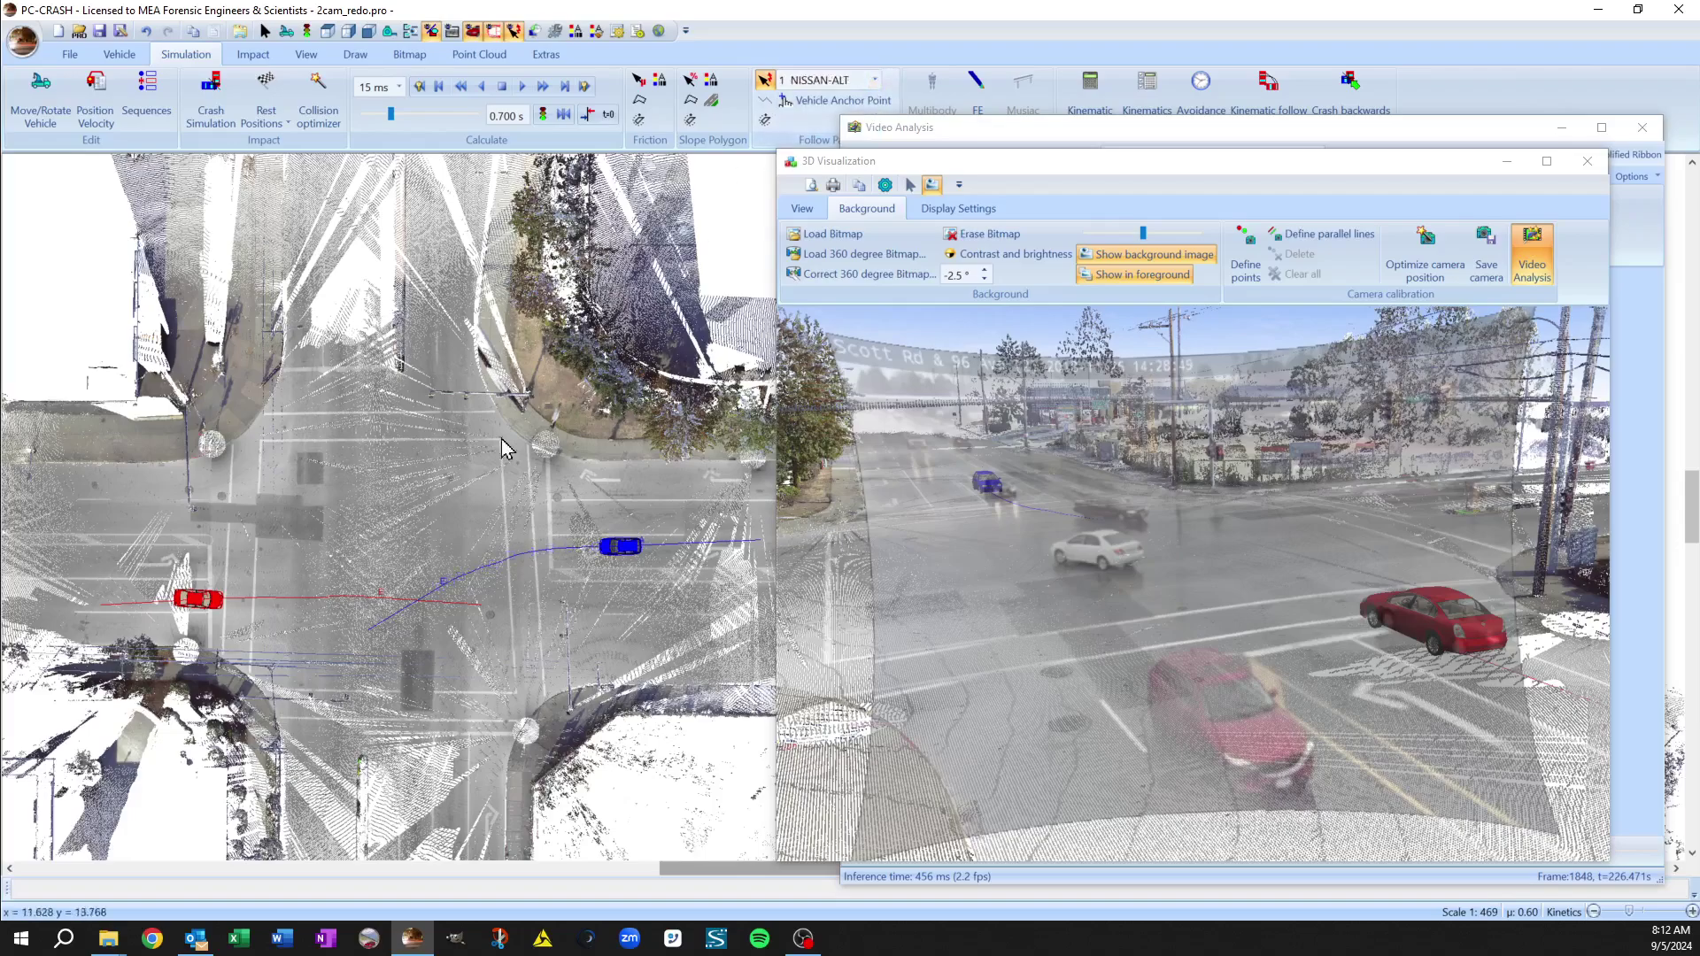
mouse_move(201, 599)
left_mouse_down()
mouse_move(279, 588)
mouse_move(350, 617)
mouse_move(377, 608)
left_mouse_up()
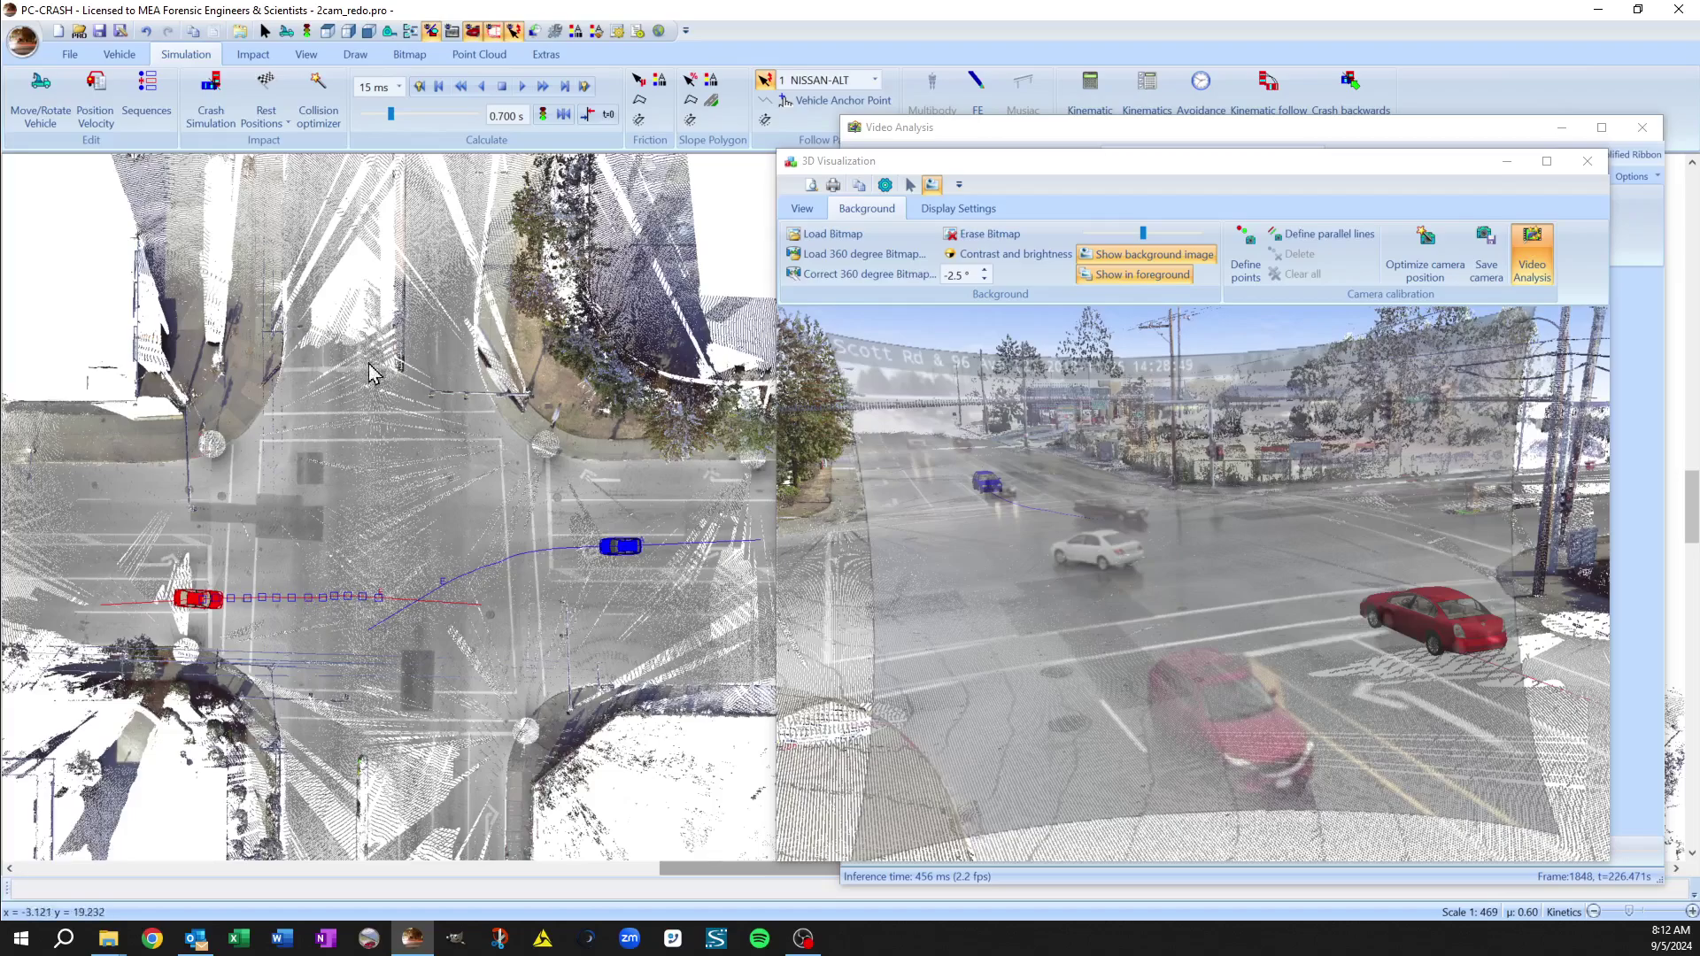
right_click(359, 223)
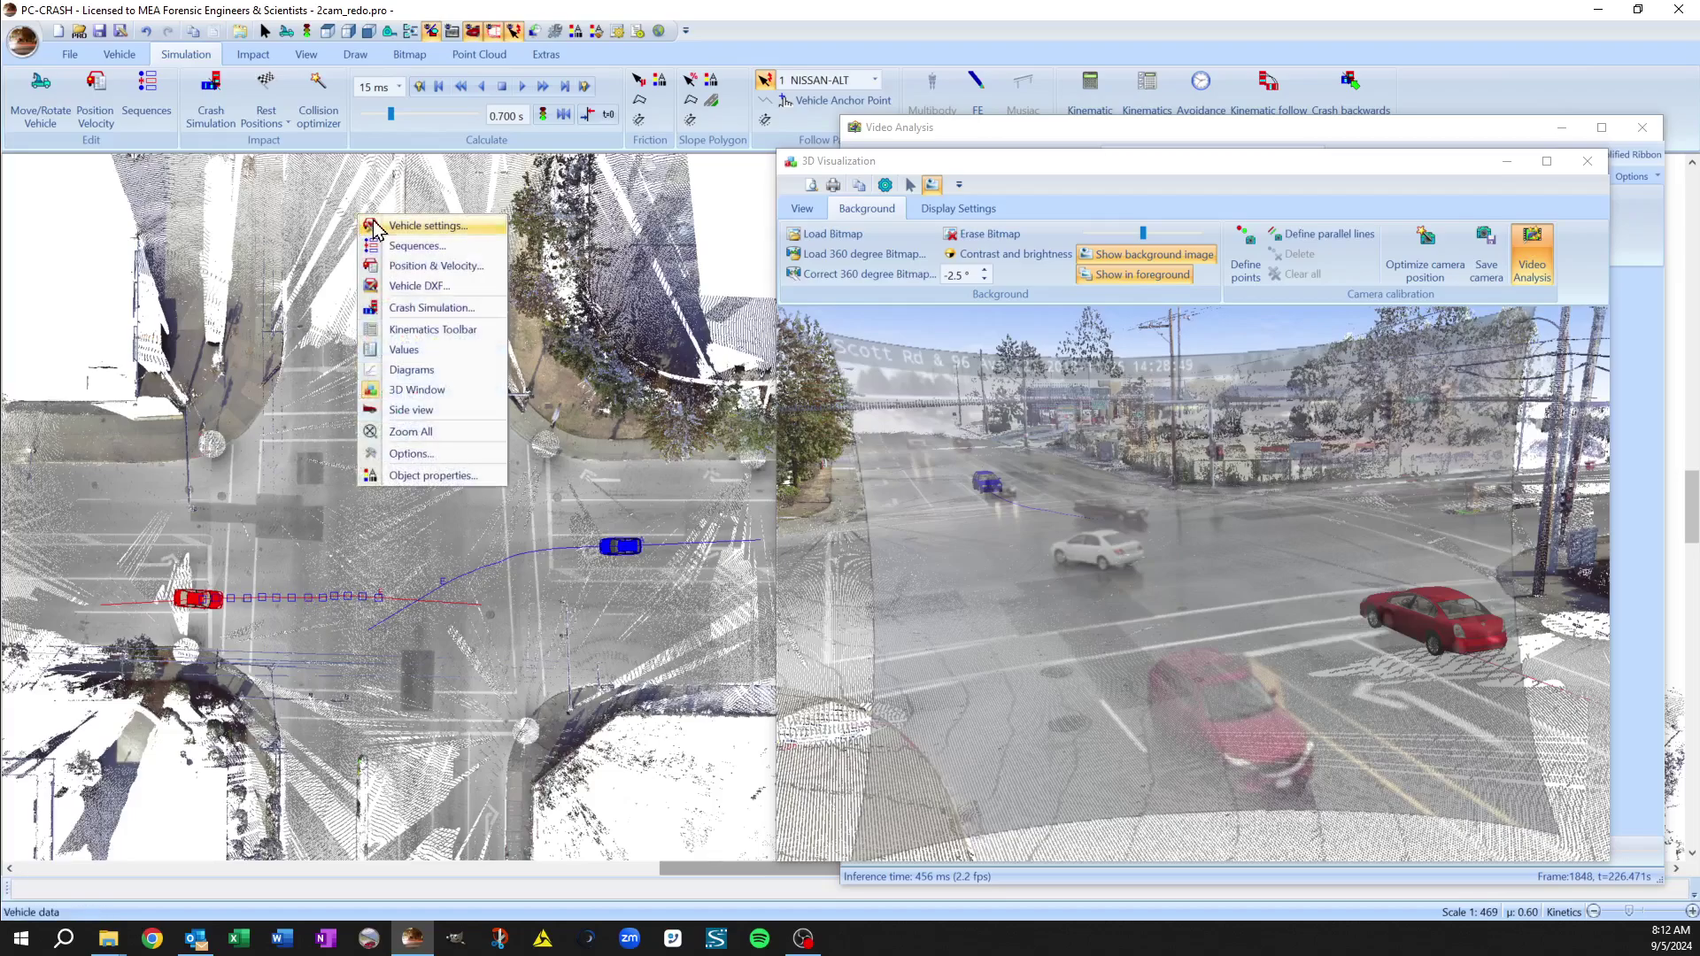
left_click(412, 246)
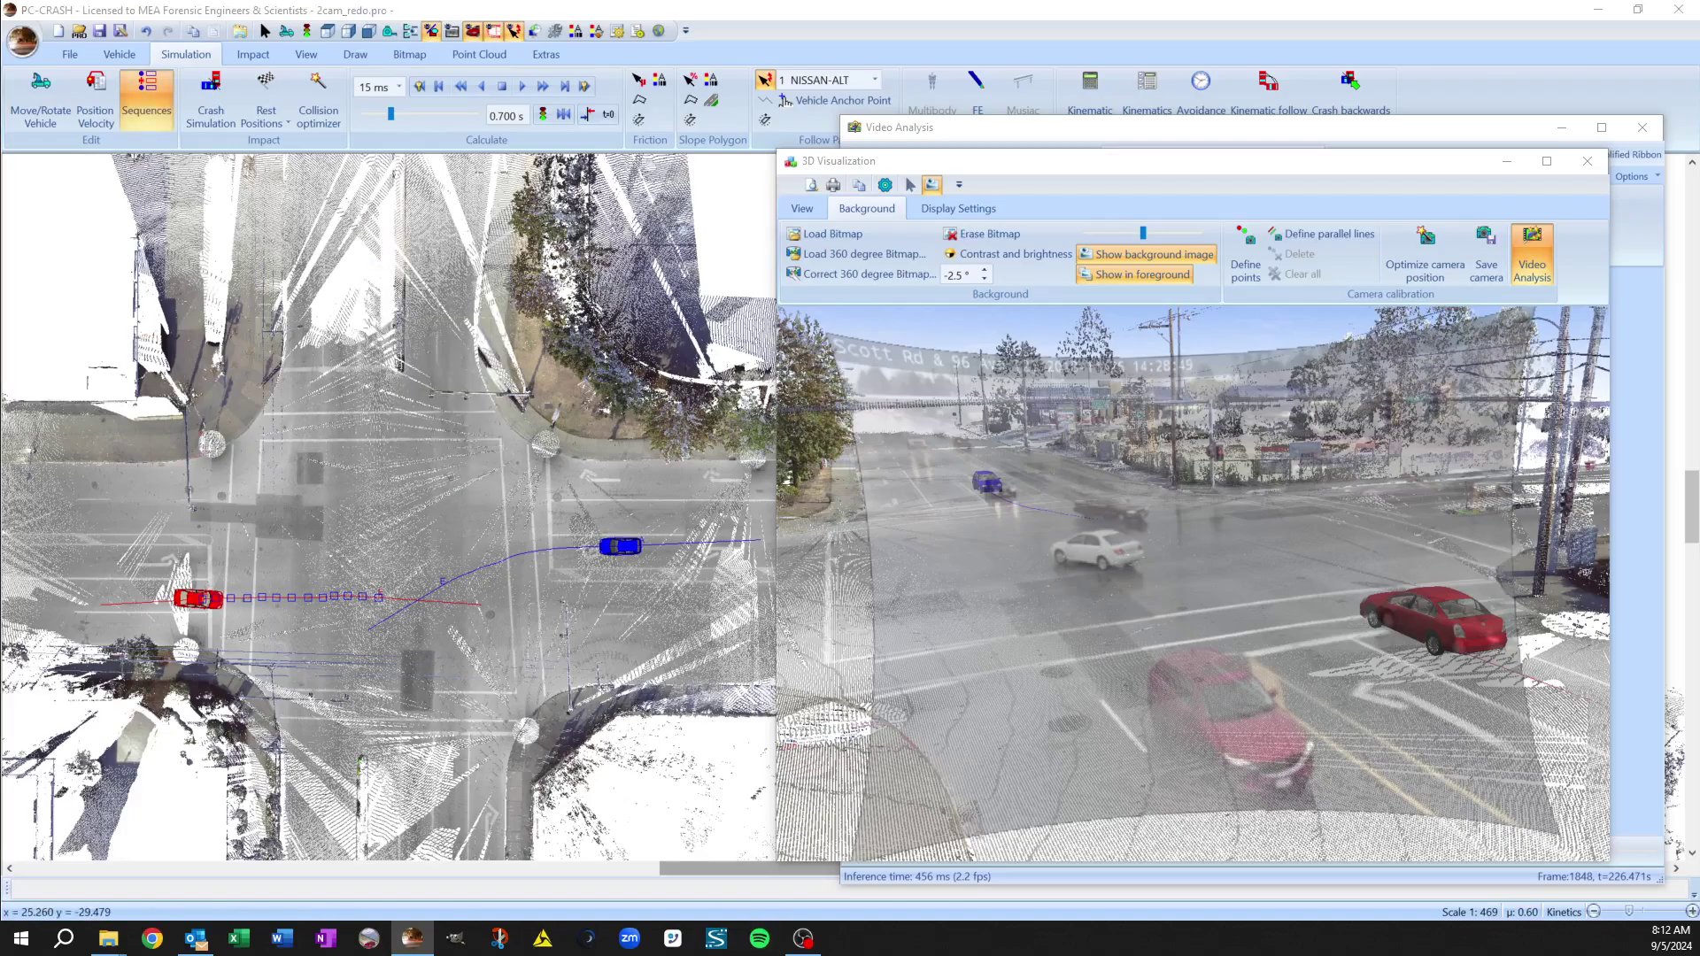
left_click_drag(569, 421, 664, 247)
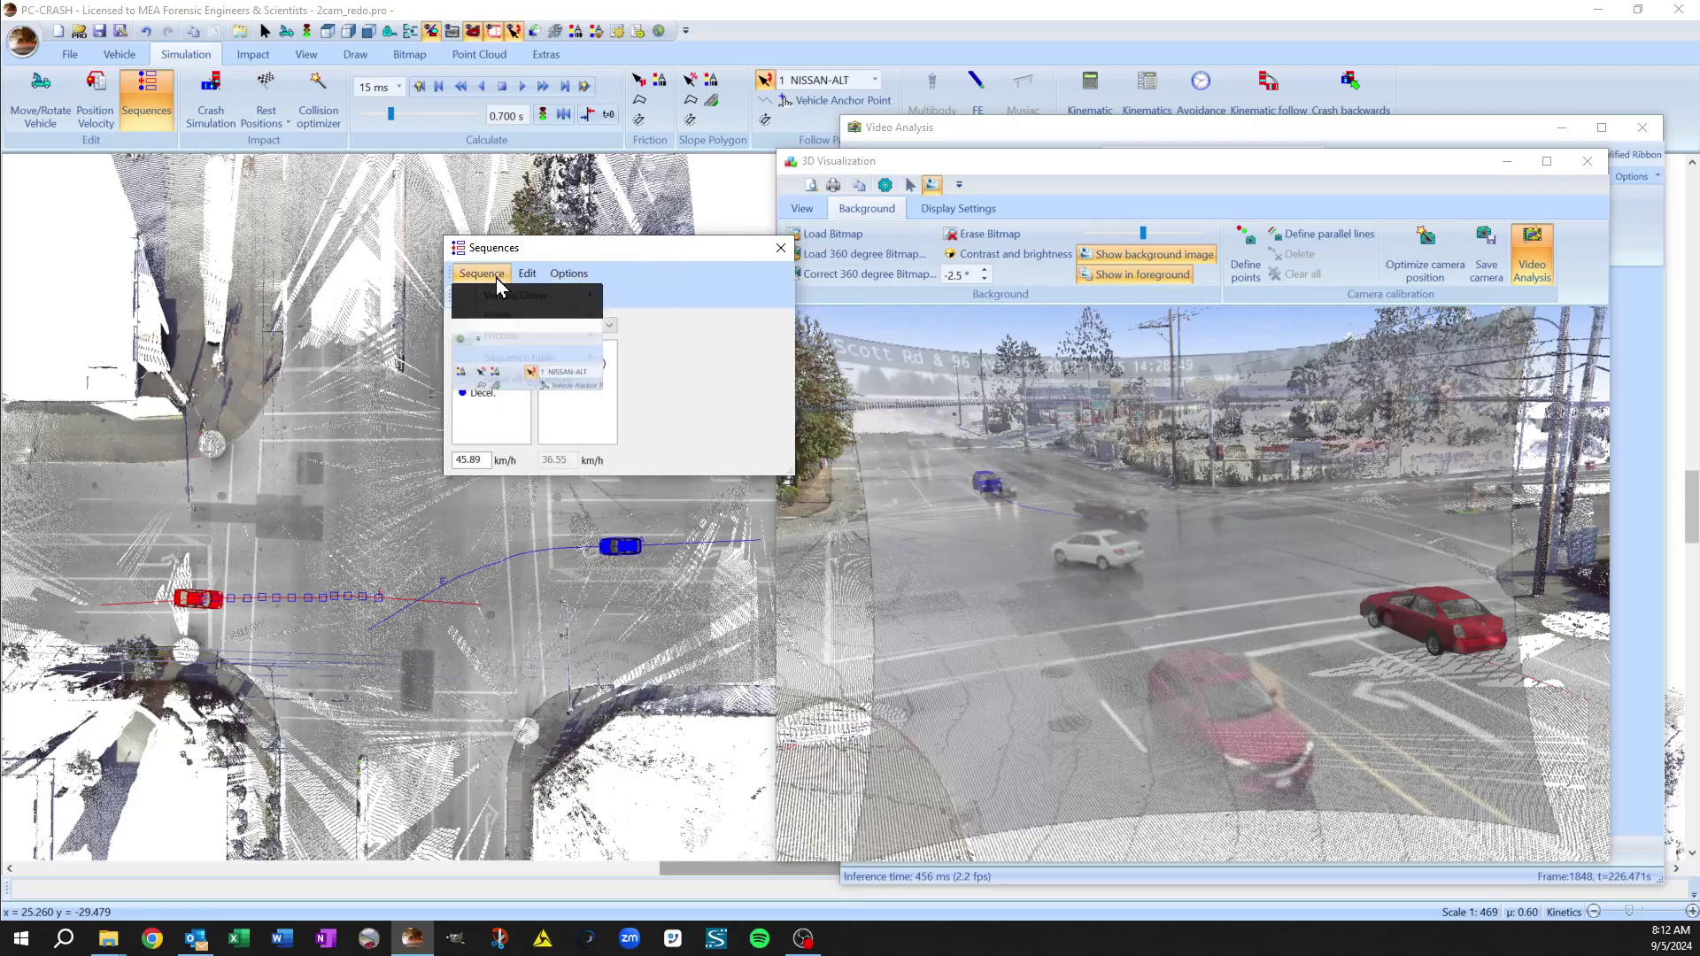
mouse_move(550, 357)
left_click(678, 401)
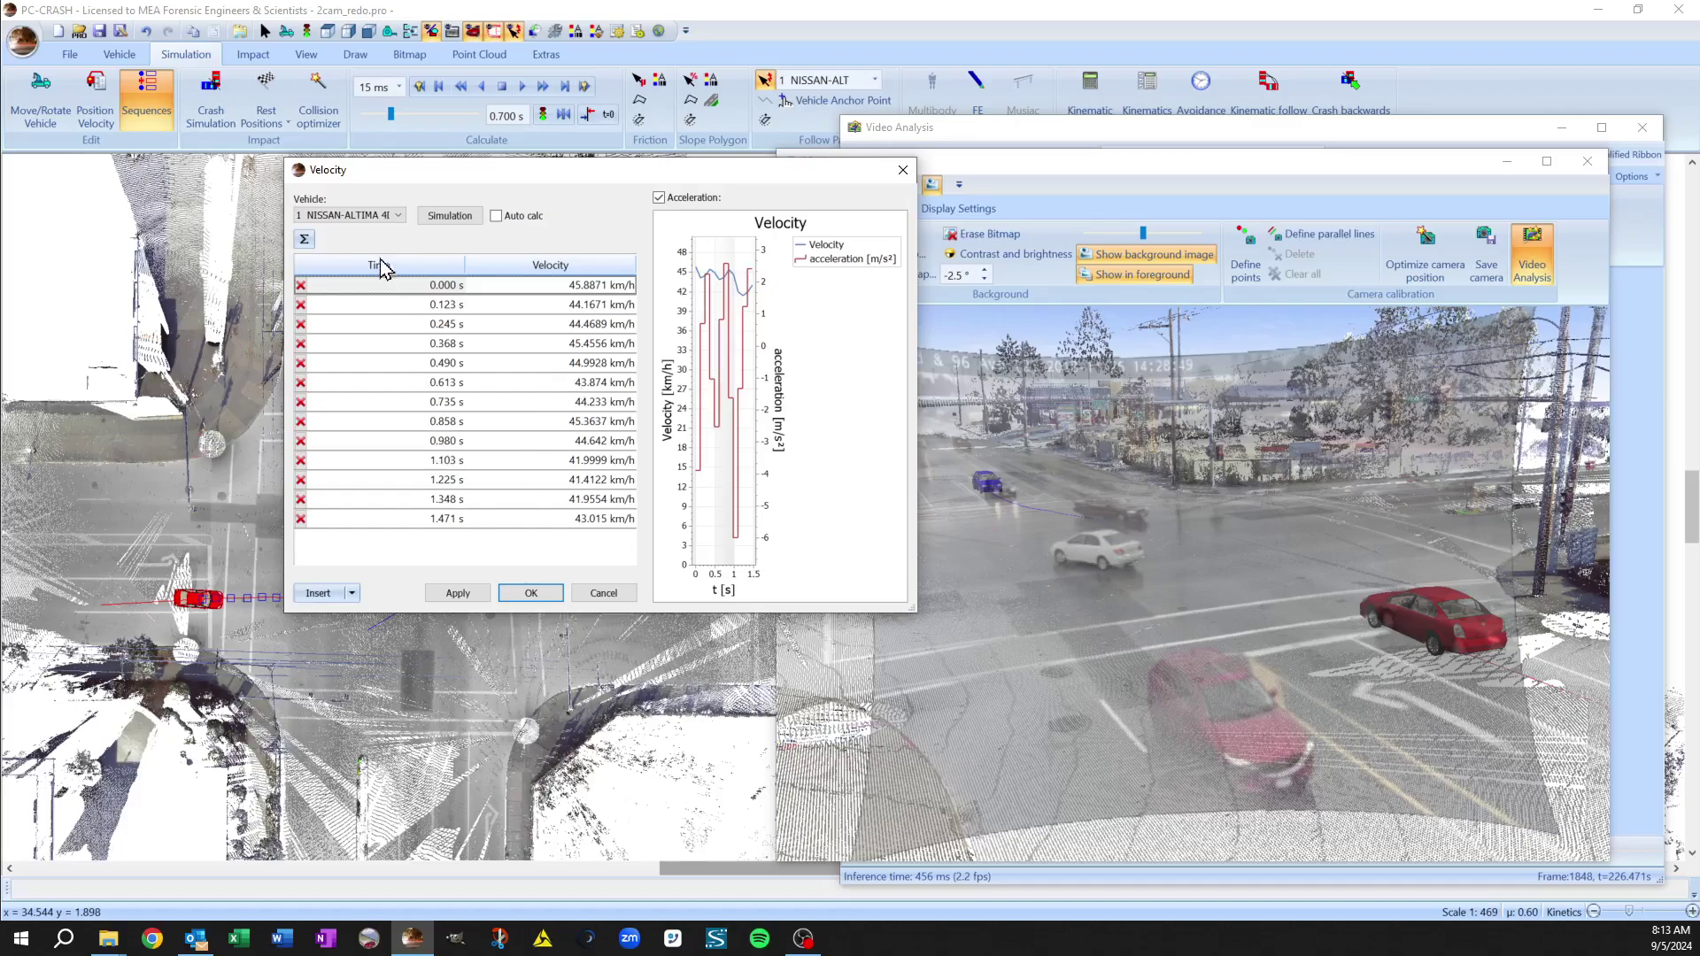
left_click(372, 215)
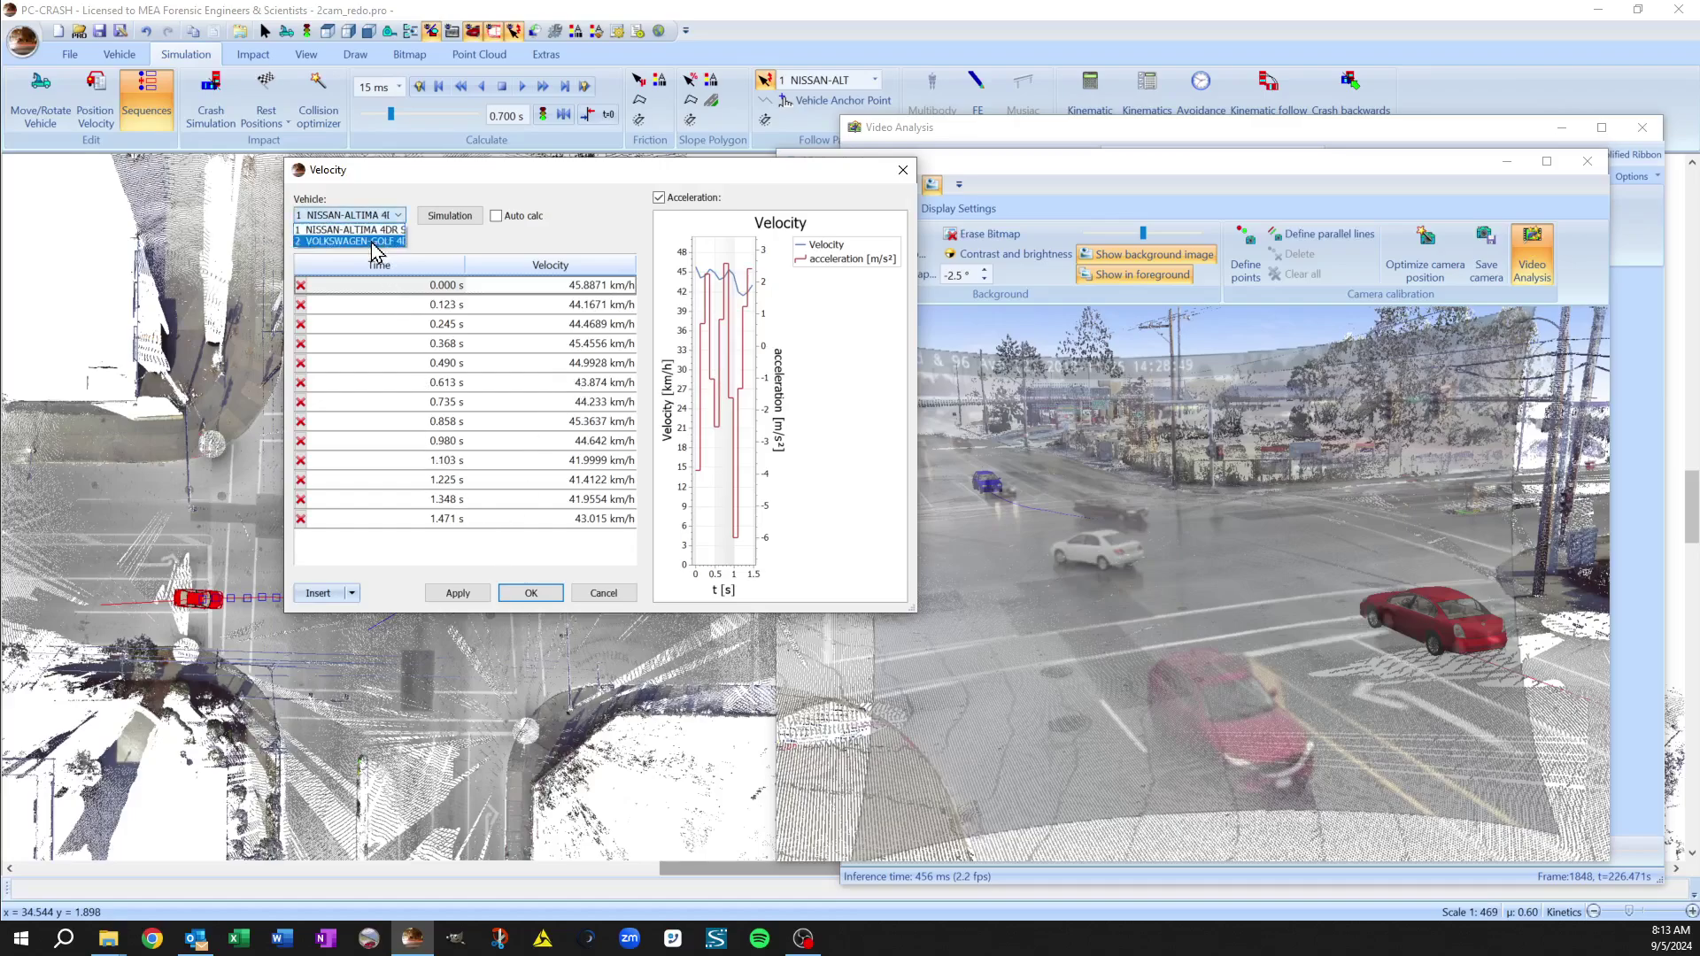
left_click(375, 240)
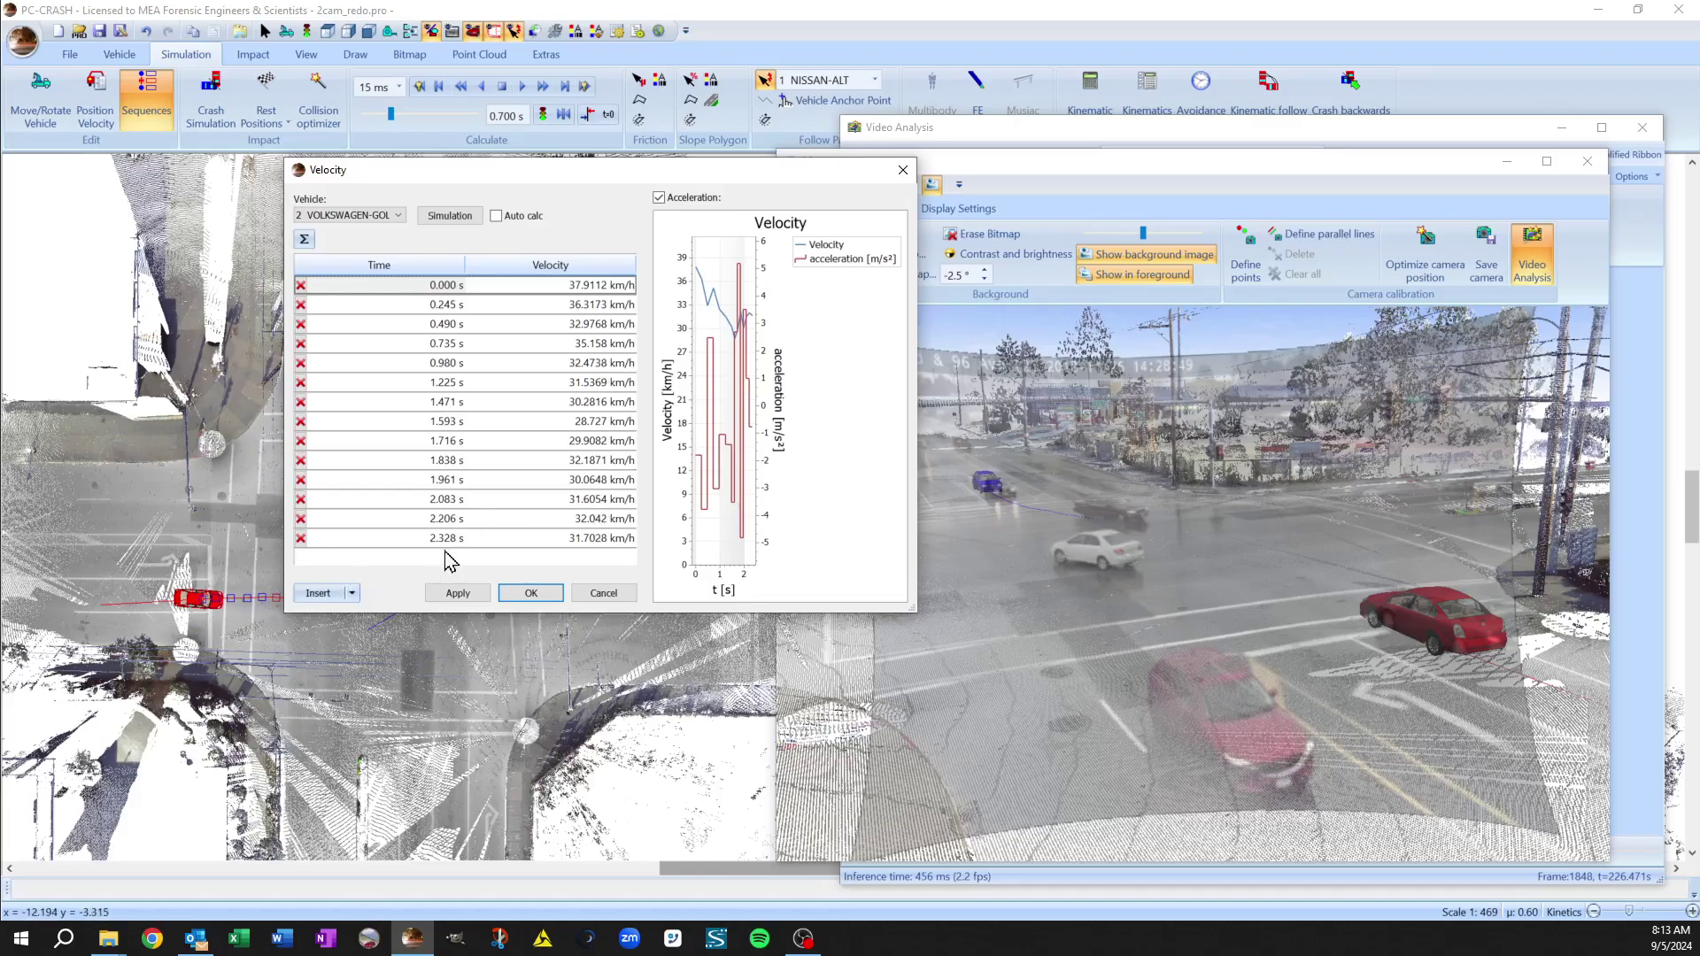
left_click(903, 170)
left_click(779, 249)
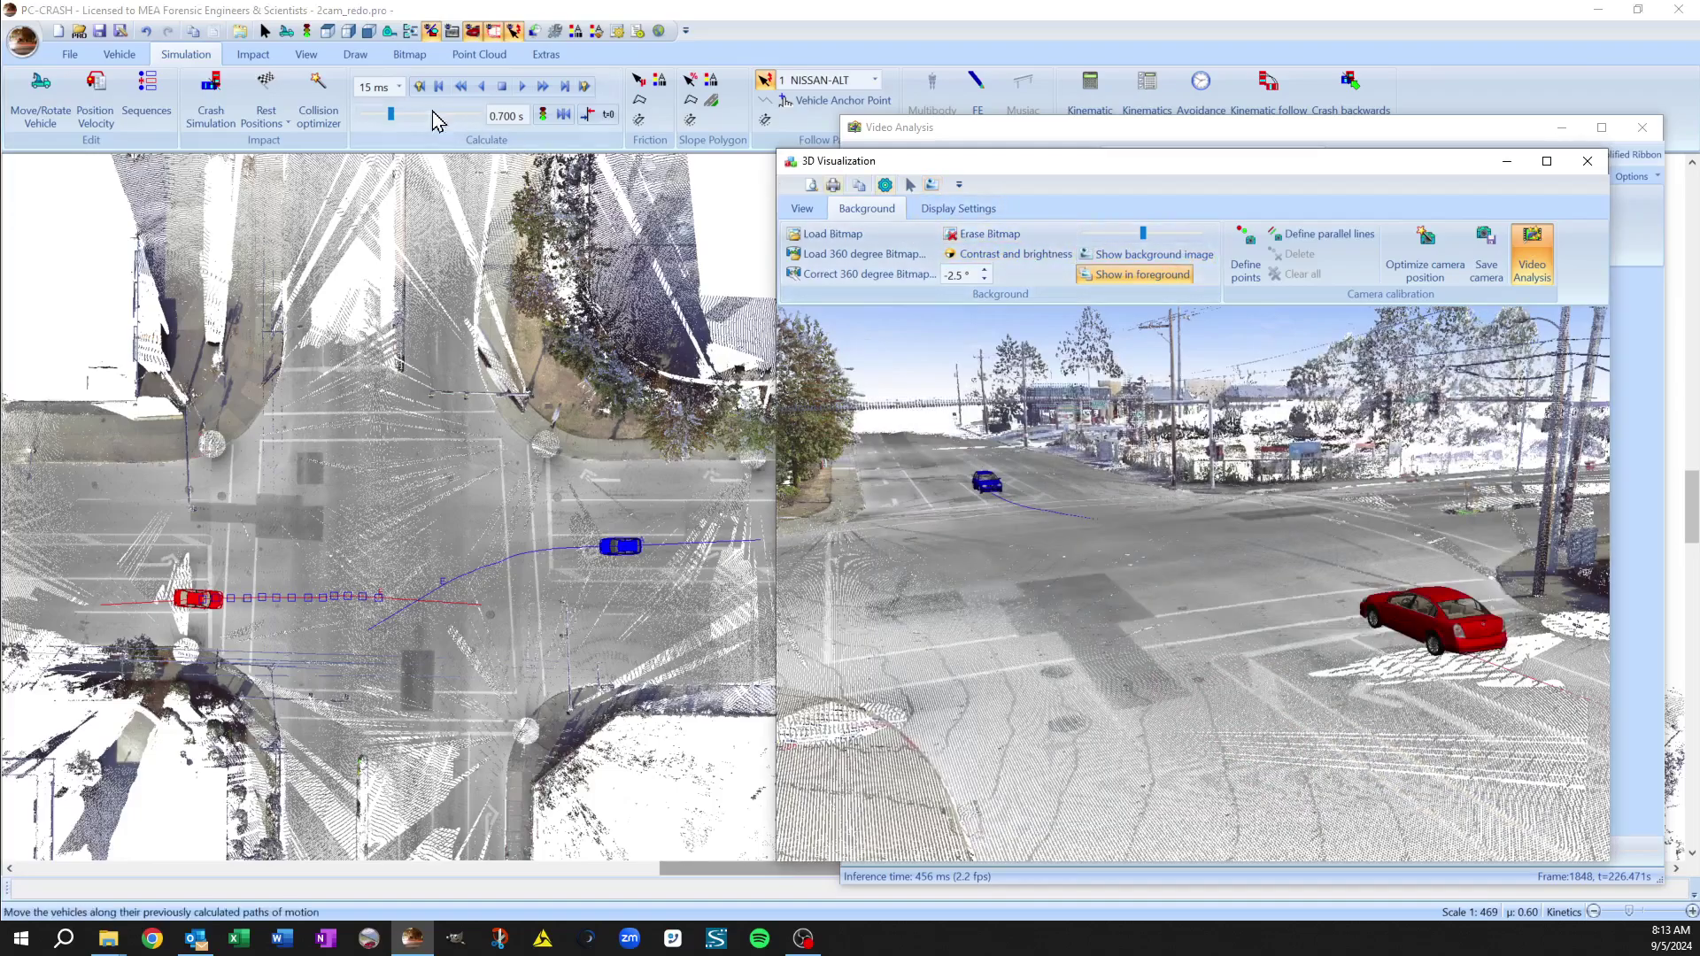
- Rewind the simulation time slider back to 0 s
left_click_drag(391, 114, 501, 210)
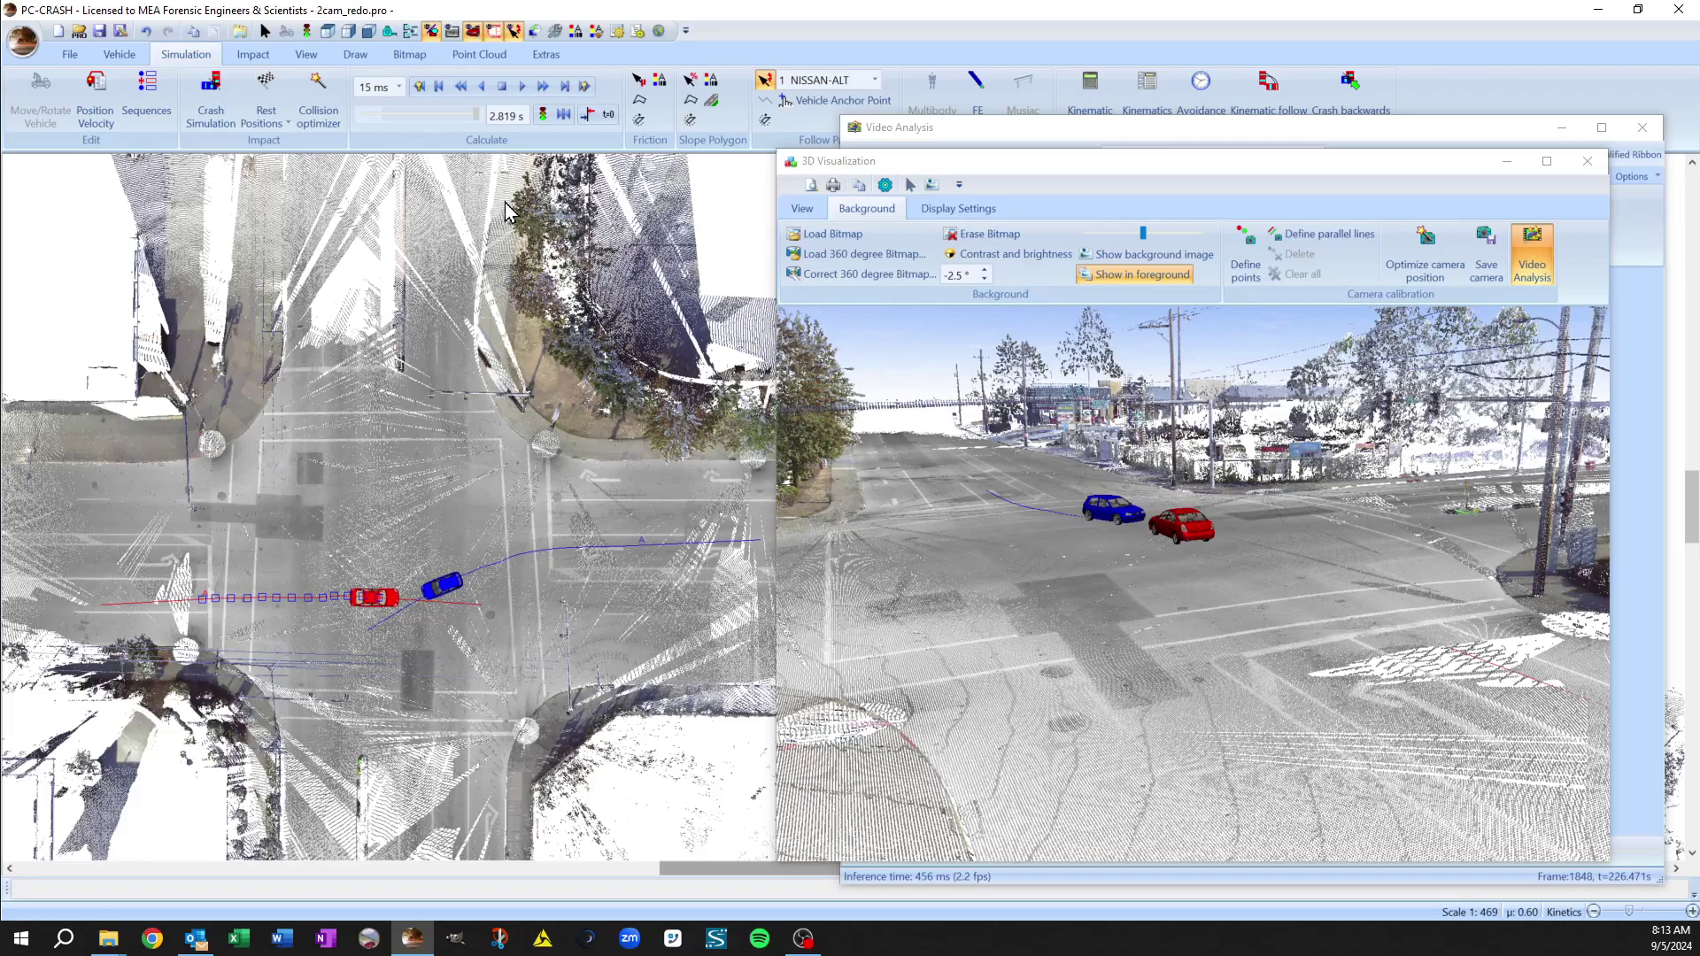